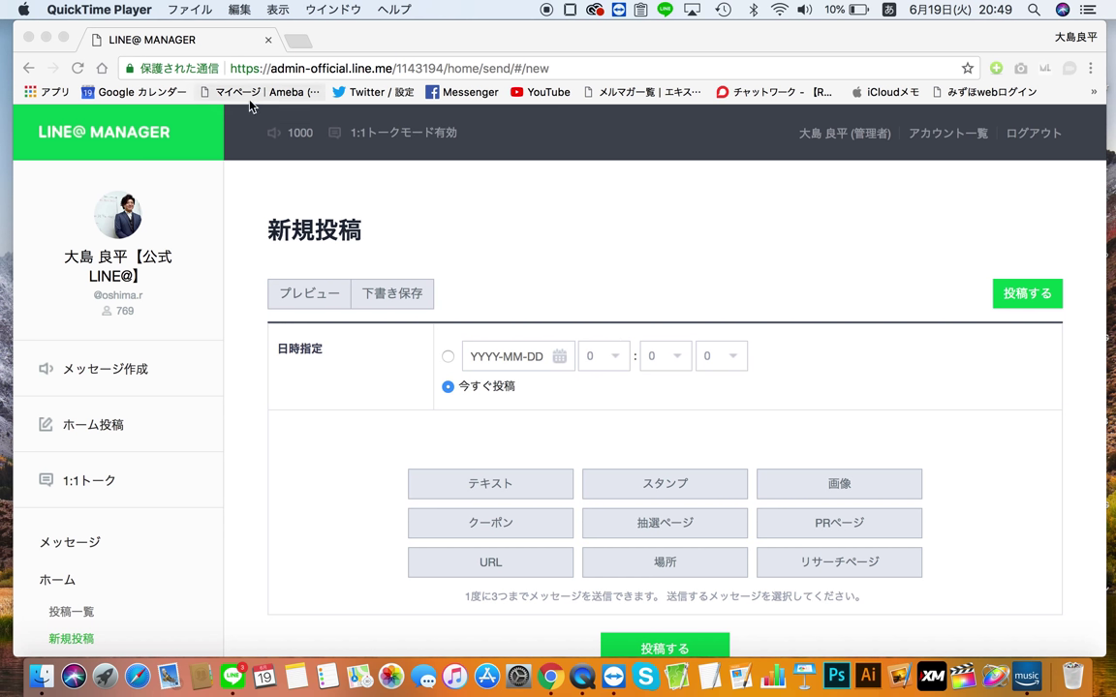
left_click(231, 68)
left_click(351, 68)
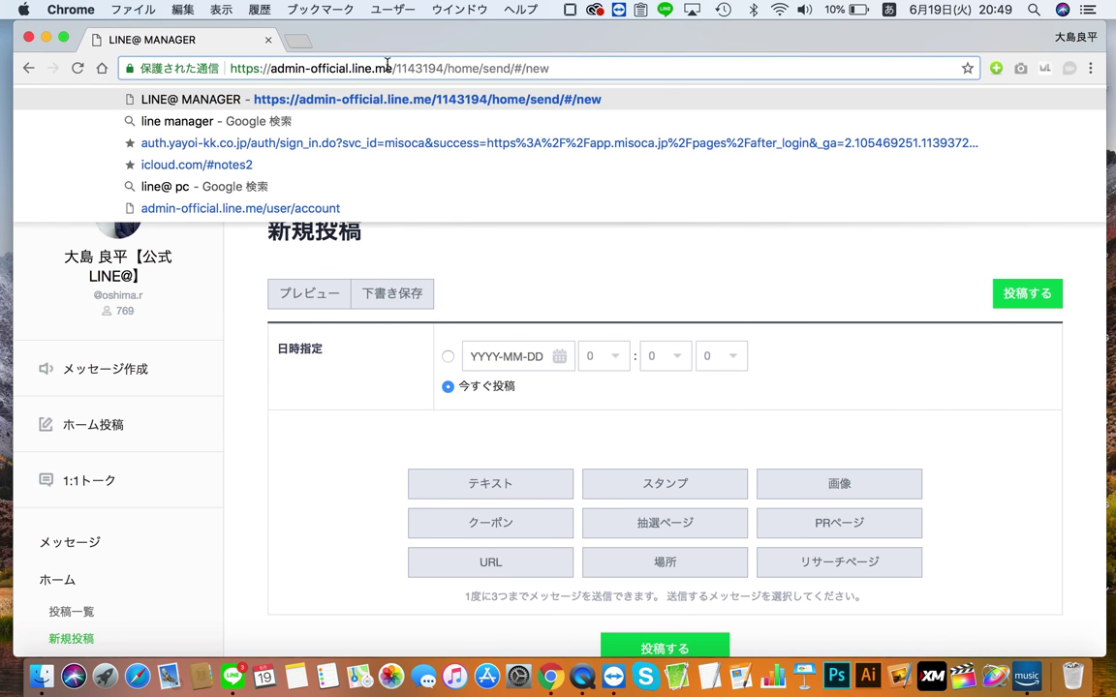
left_click_drag(396, 67, 230, 68)
left_click(465, 62)
left_click_drag(394, 67, 628, 70)
key("BackSpace")
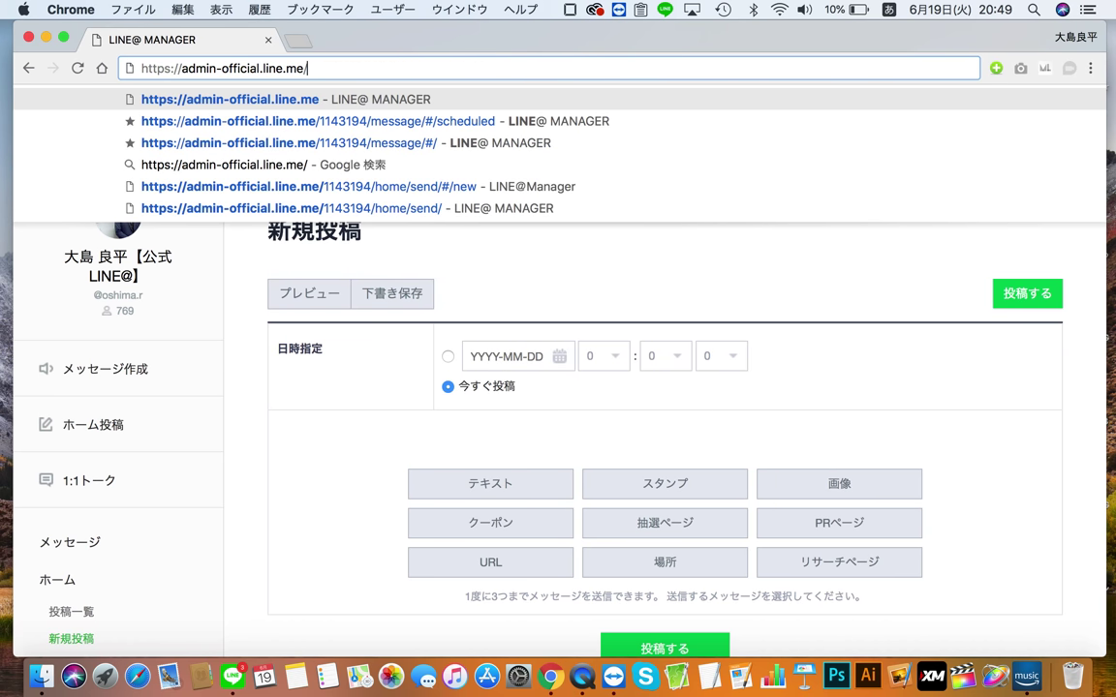
key("Return")
left_click(334, 68)
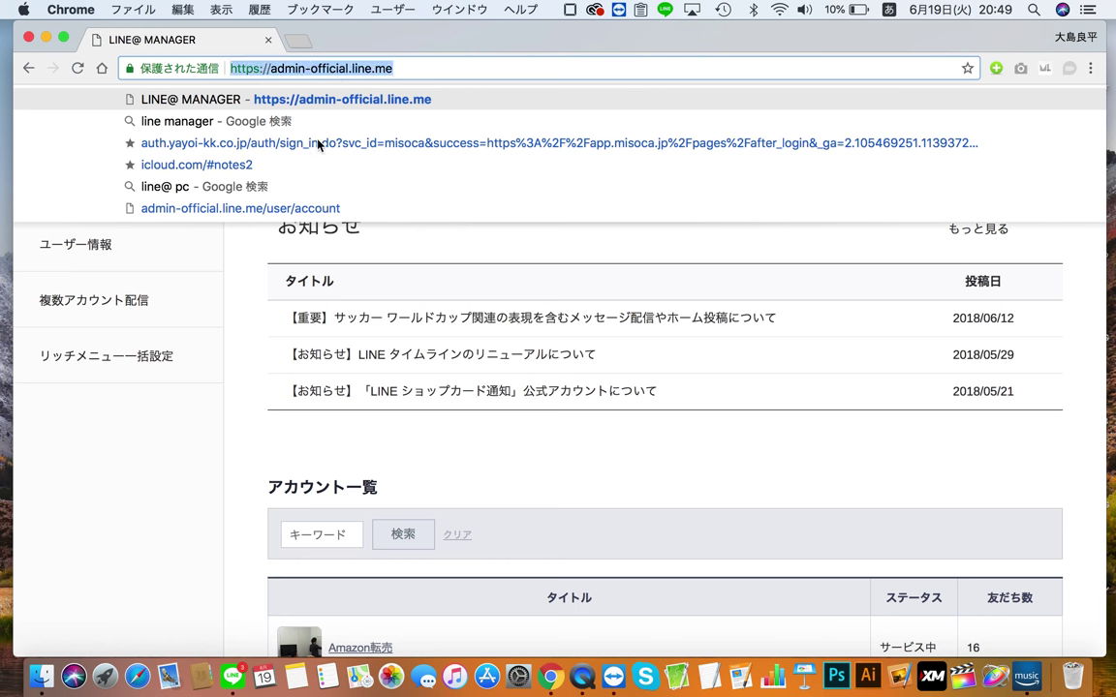
left_click(223, 254)
Open the last official LINE@ account in the アカウント一覧 list.
scroll(243, 284, "down", 3)
scroll(243, 284, "up", 3)
left_click(117, 188)
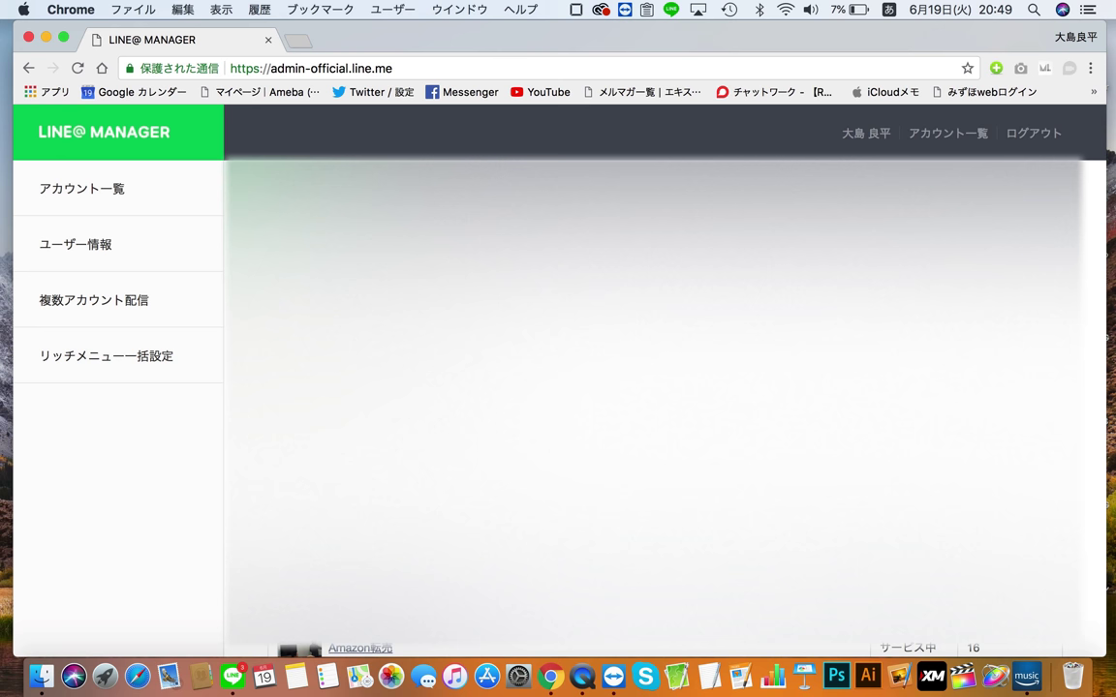
scroll(654, 388, "down", 10)
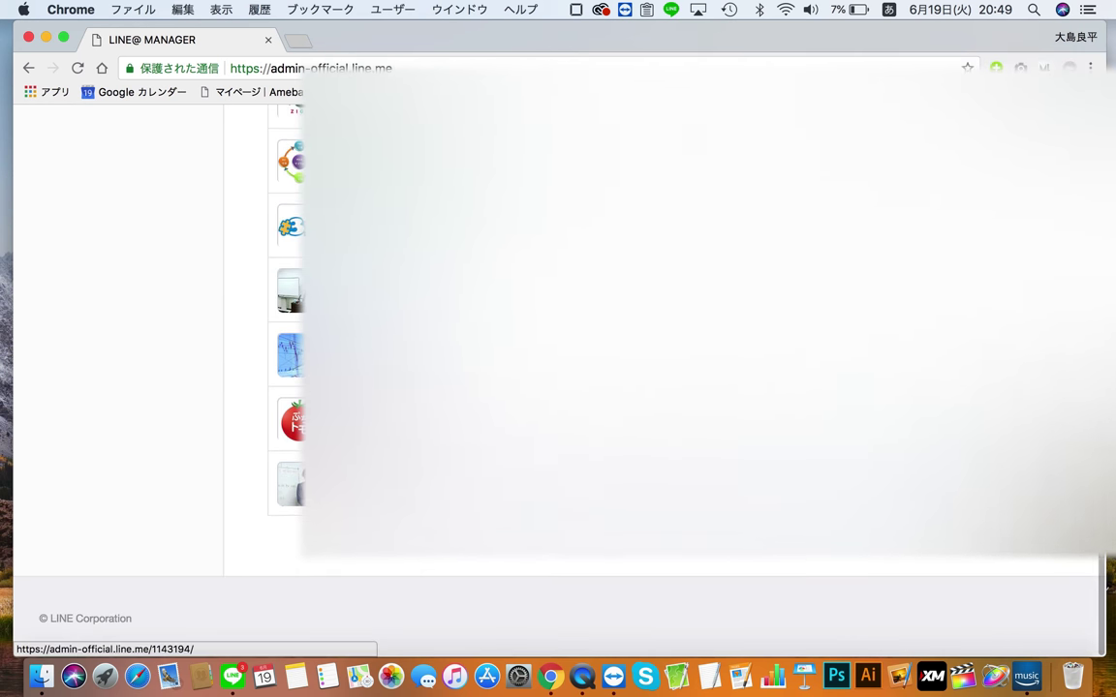
left_click(388, 485)
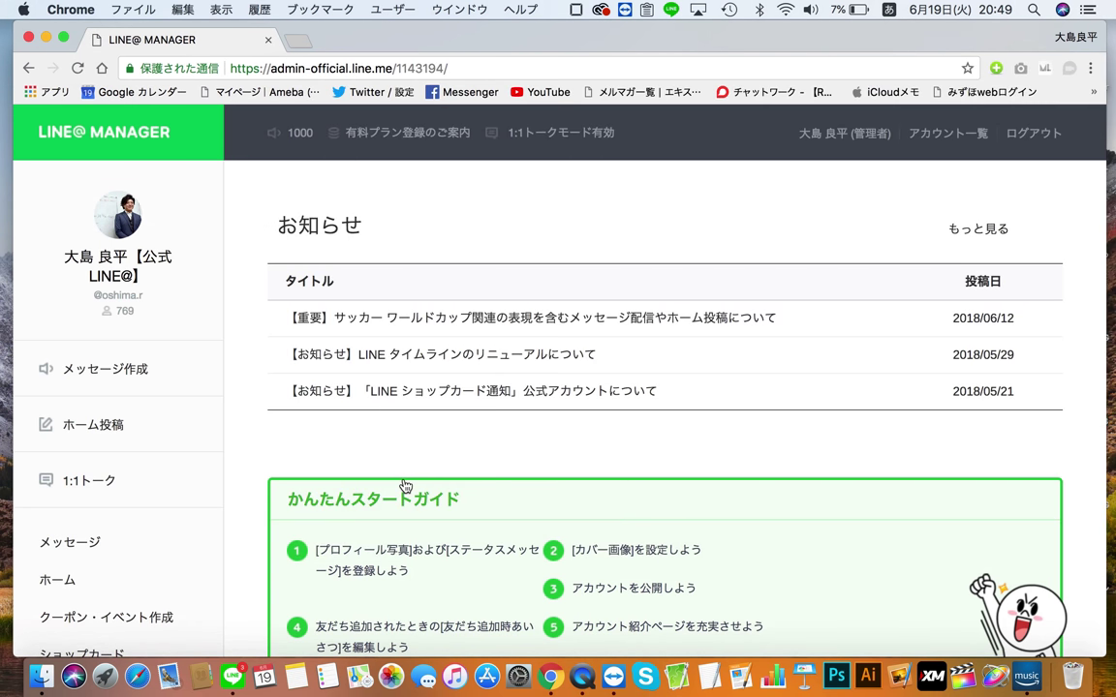
Visit the account's ホーム投稿 page, and leave it for the メッセージ作成 page without saving.
scroll(405, 486, "down", 5)
scroll(405, 486, "up", 5)
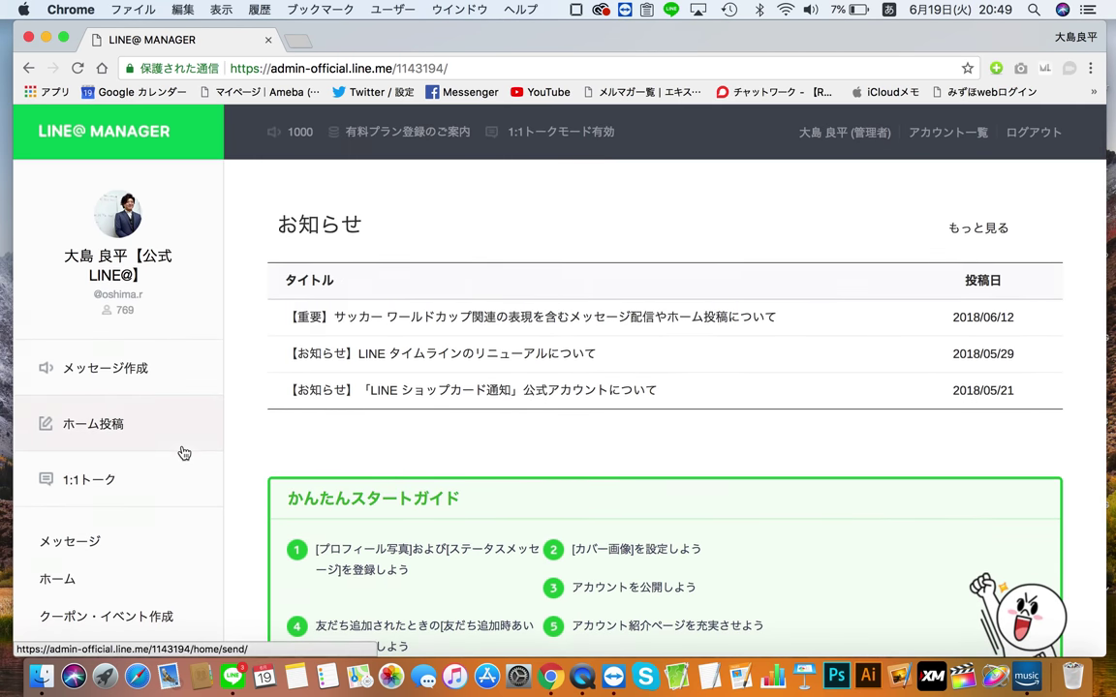
scroll(165, 320, "down", 3)
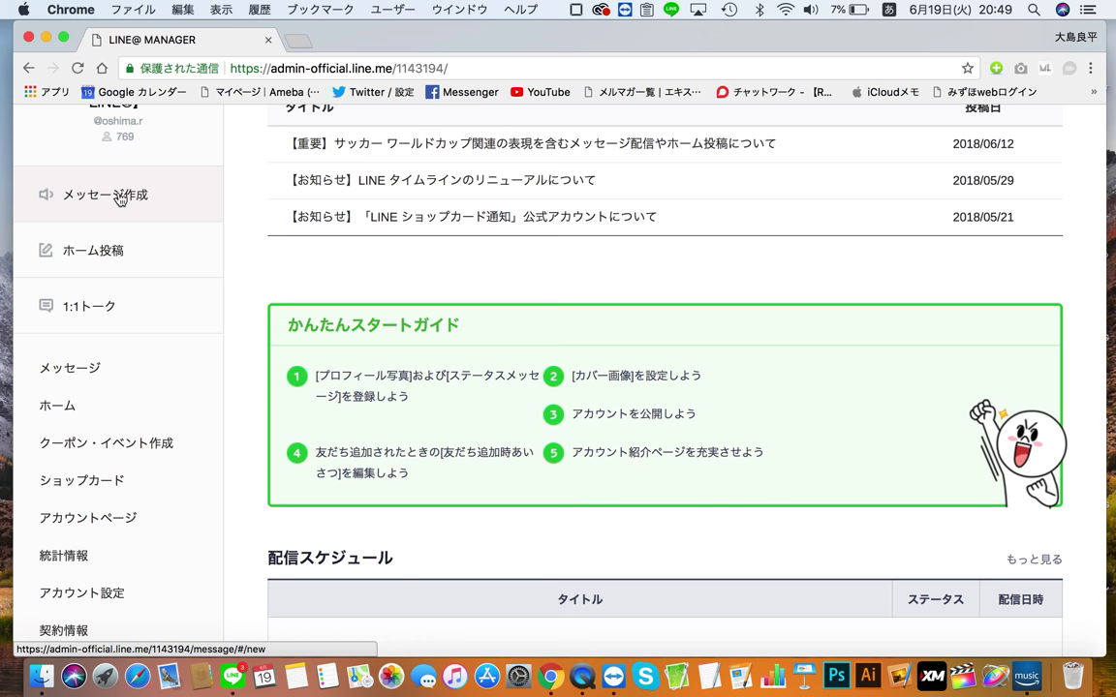
left_click(112, 254)
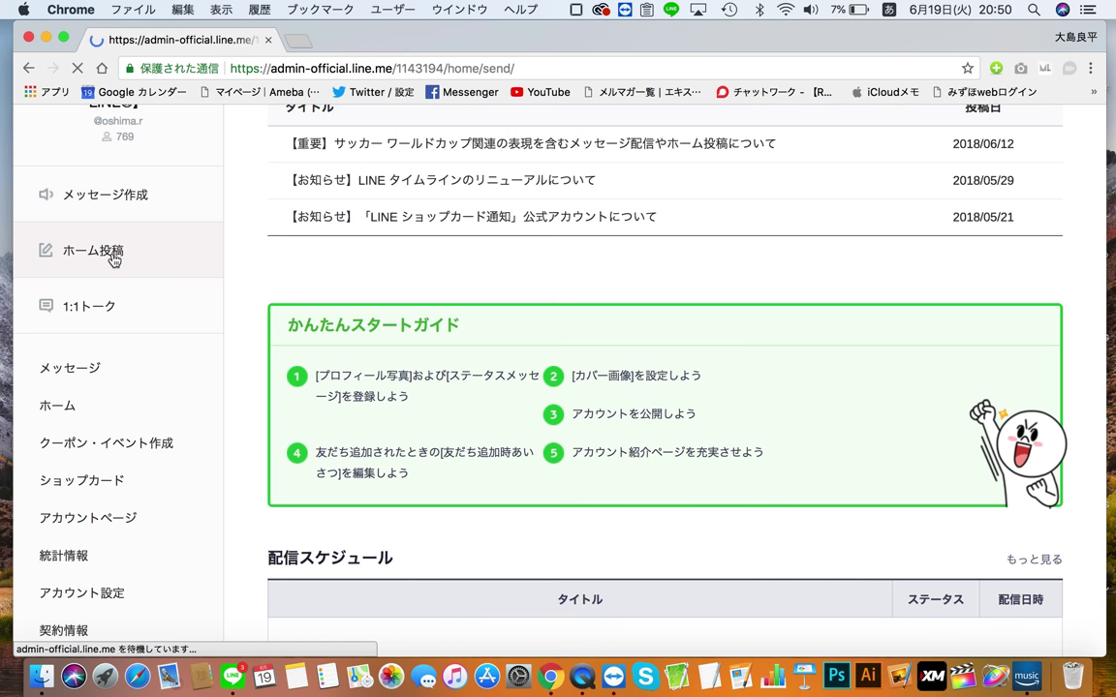
left_click(120, 367)
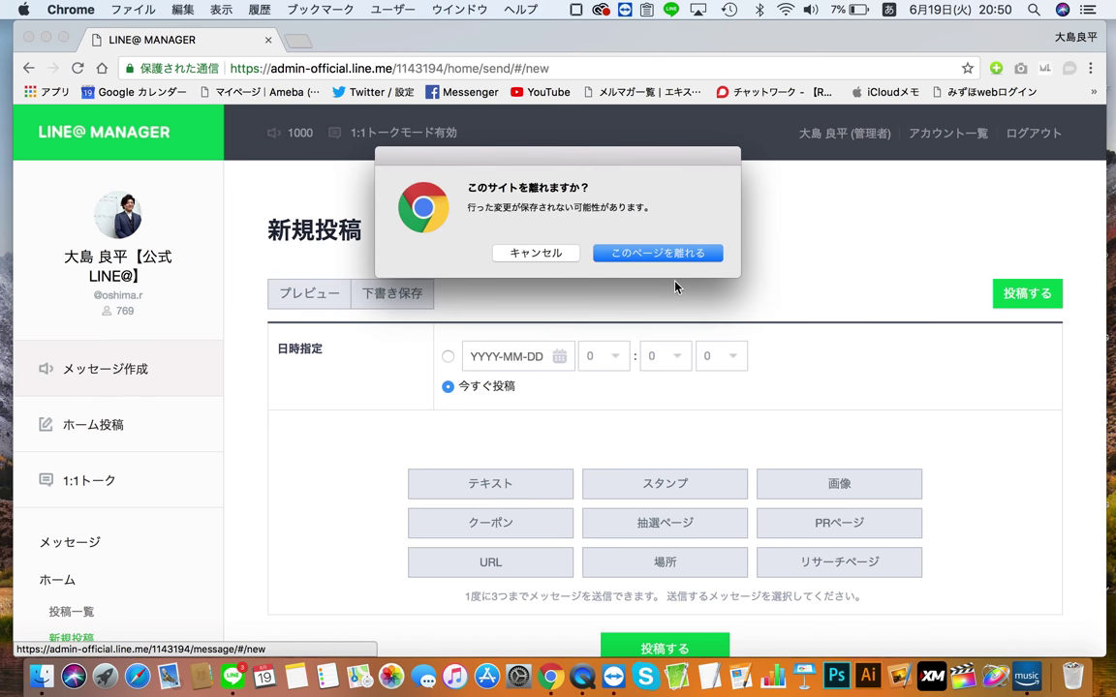
left_click(665, 254)
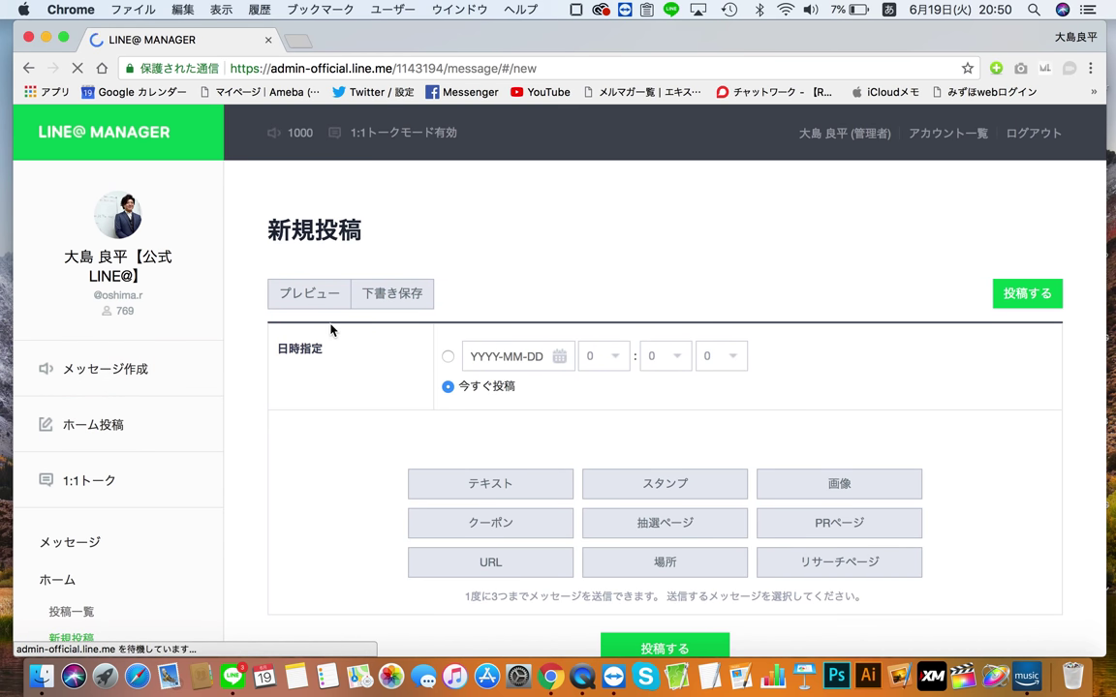
Examine the new message form and the メッセージ entries for auto replies, keyword replies and friend greetings.
scroll(330, 330, "down", 2)
scroll(330, 331, "down", 3)
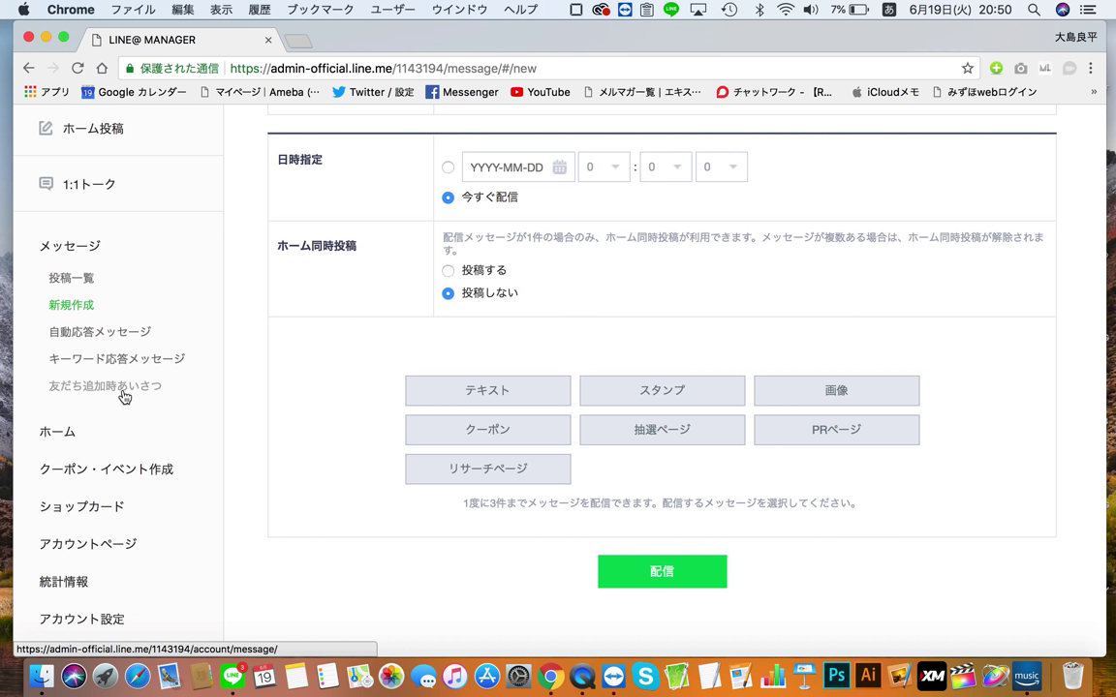
scroll(124, 398, "up", 5)
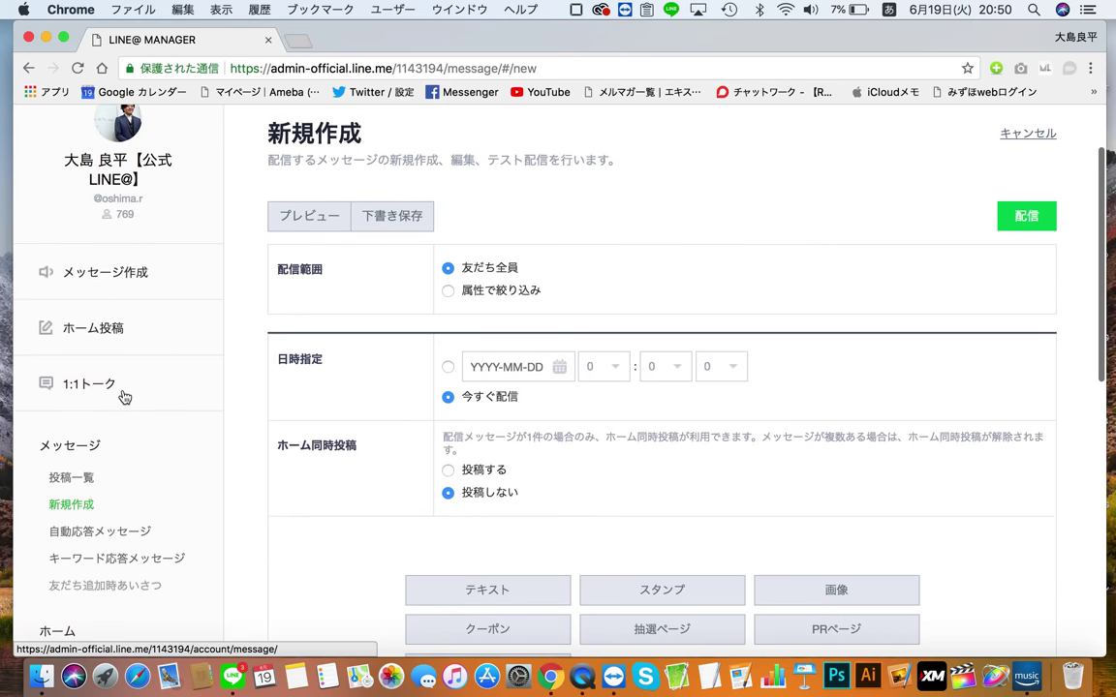
scroll(124, 397, "down", 3)
scroll(124, 397, "down", 3)
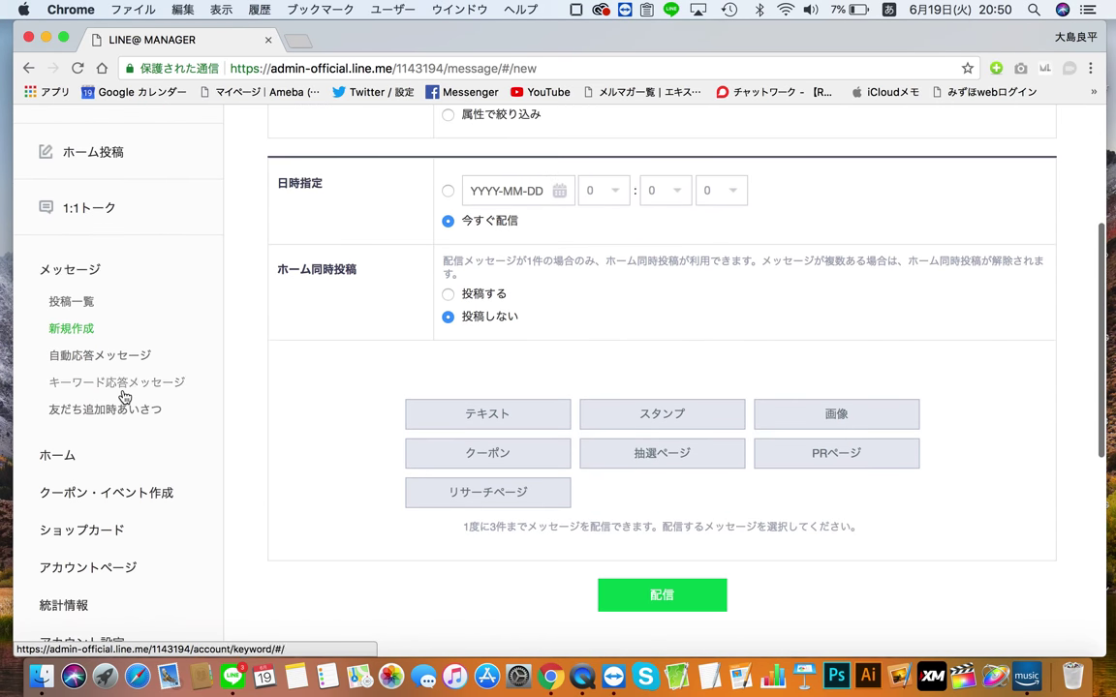
scroll(229, 475, "up", 5)
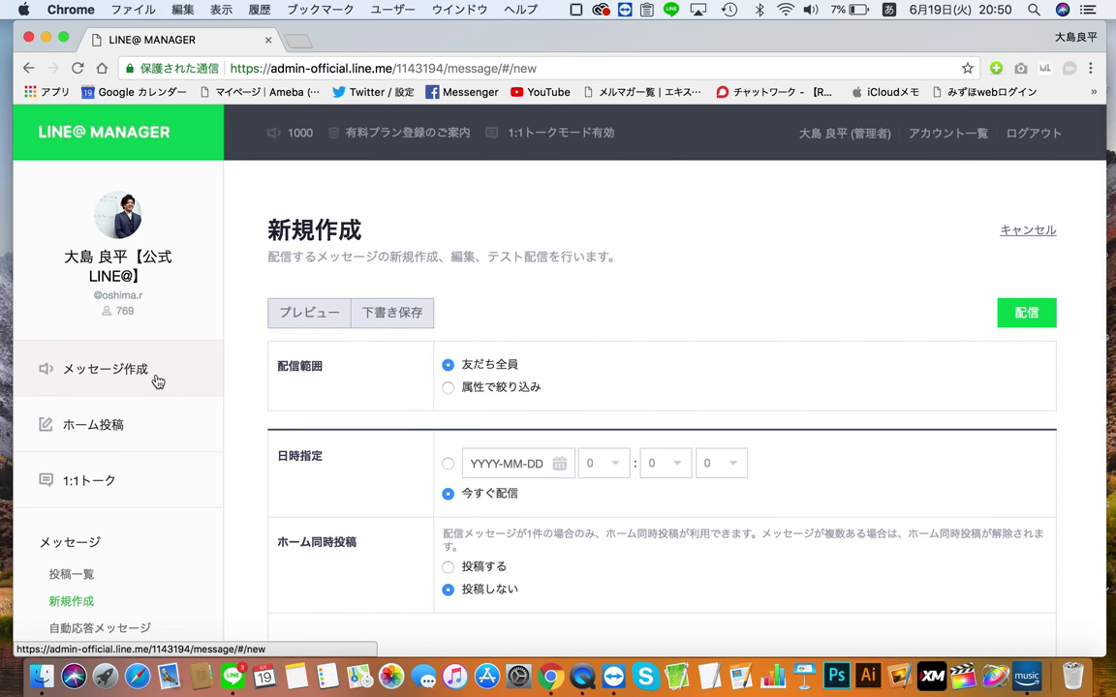
scroll(157, 382, "down", 3)
scroll(481, 387, "up", 3)
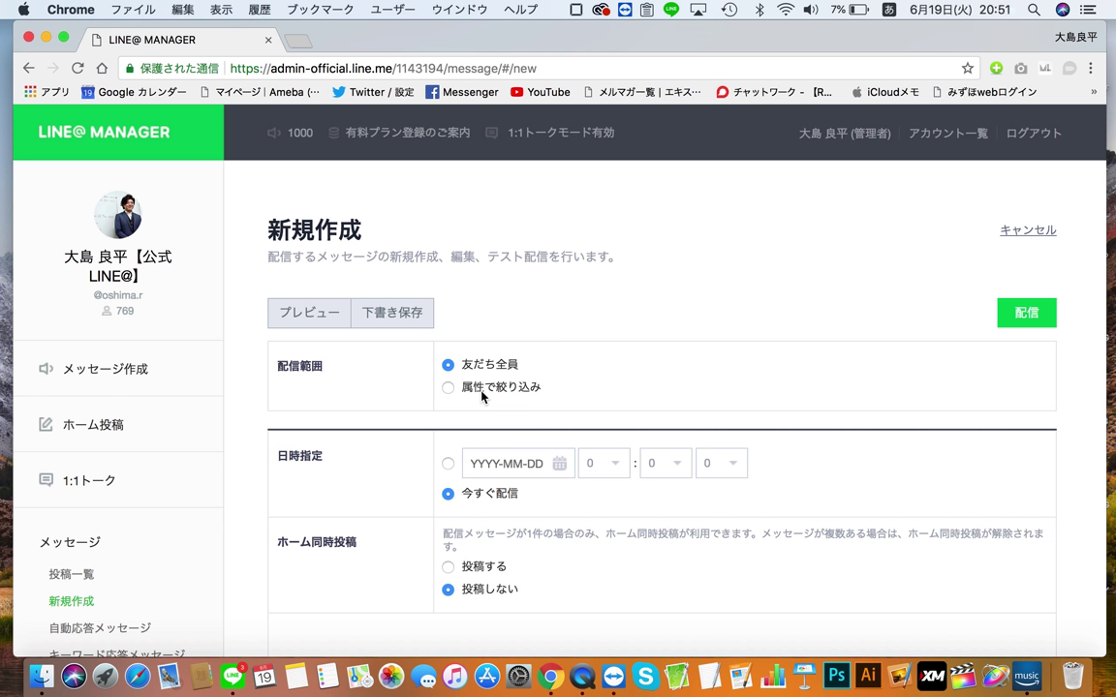
Add a テキスト block to the new message.
scroll(482, 395, "down", 8)
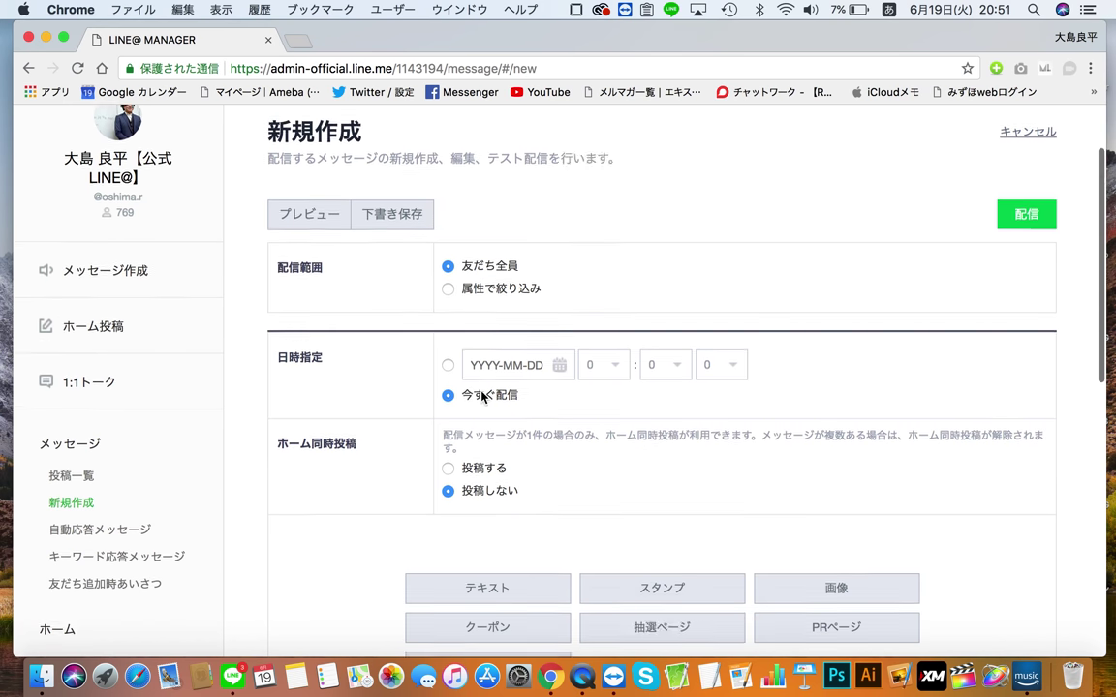
left_click(471, 299)
left_click(451, 331)
scroll(496, 363, "down", 3)
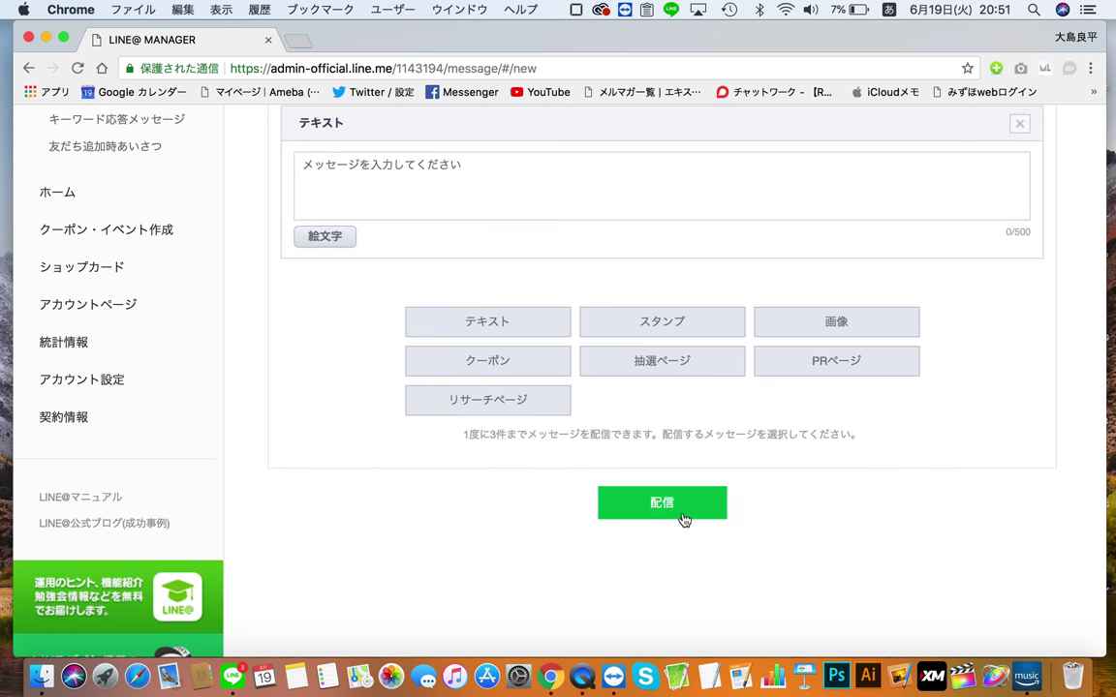
Review the message form from the delivery settings down to the テキスト box, placing the cursor in the box.
scroll(684, 511, "up", 10)
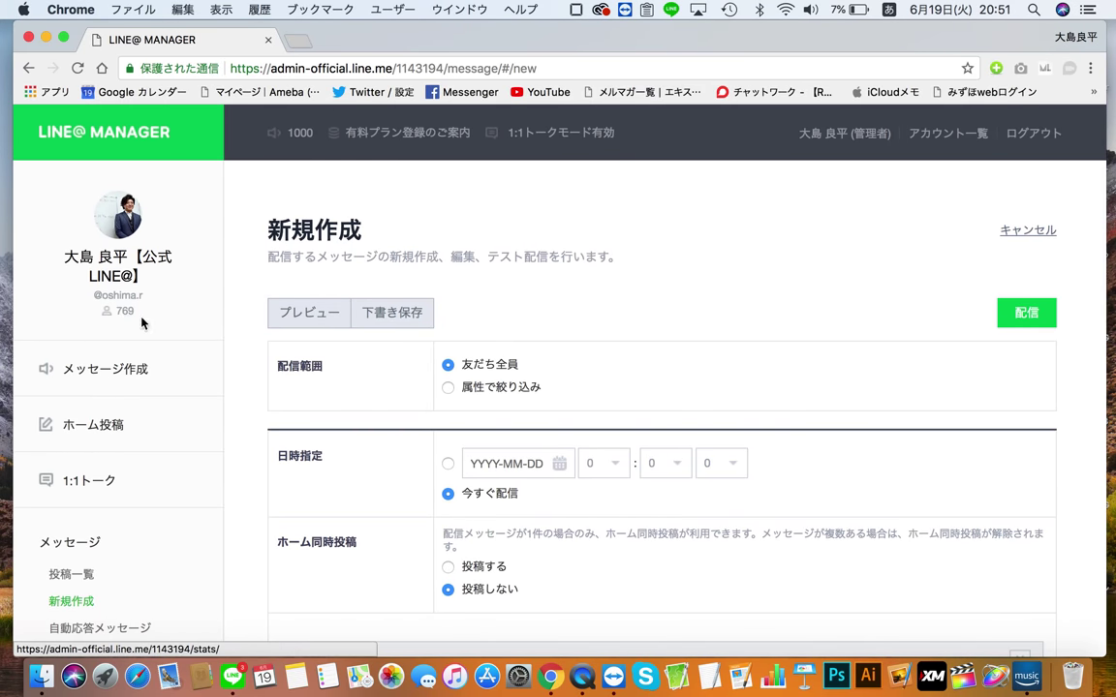
scroll(457, 466, "down", 3)
scroll(457, 466, "down", 6)
scroll(457, 466, "up", 10)
scroll(457, 466, "down", 3)
scroll(457, 466, "down", 1)
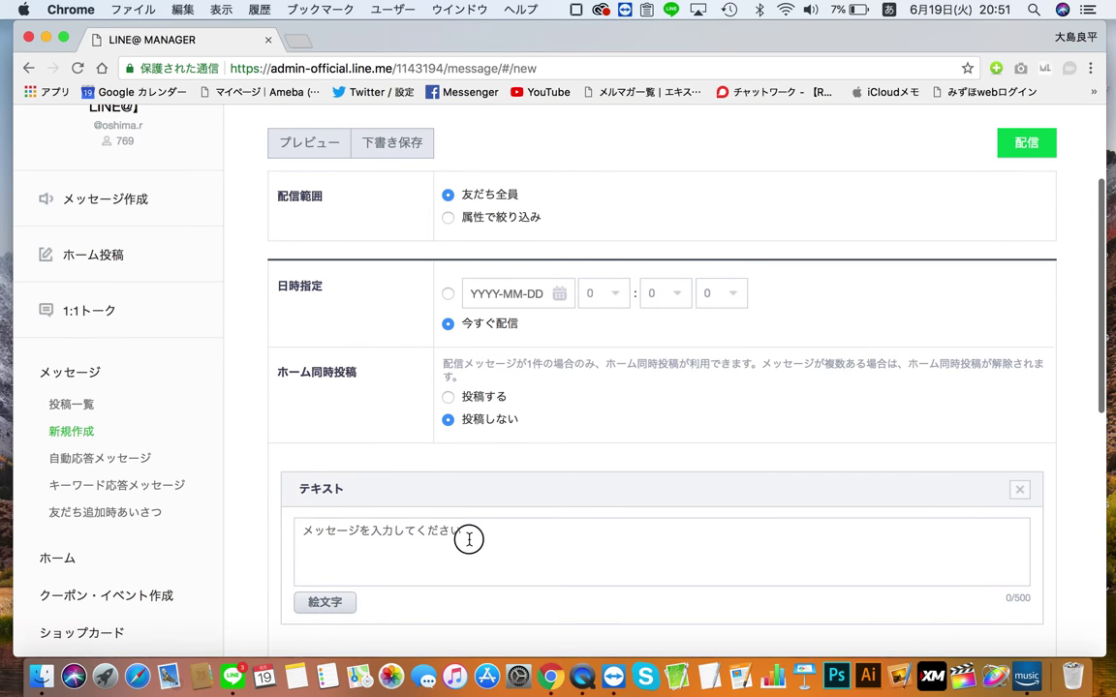
scroll(189, 316, "up", 3)
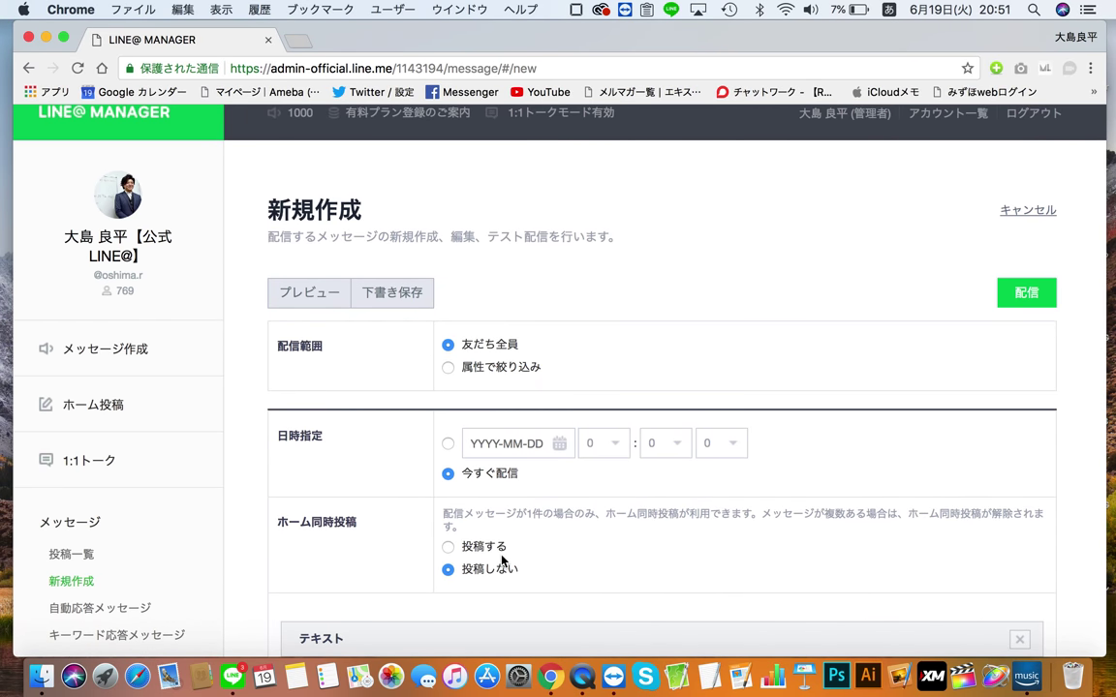
scroll(446, 499, "down", 9)
left_click(331, 228)
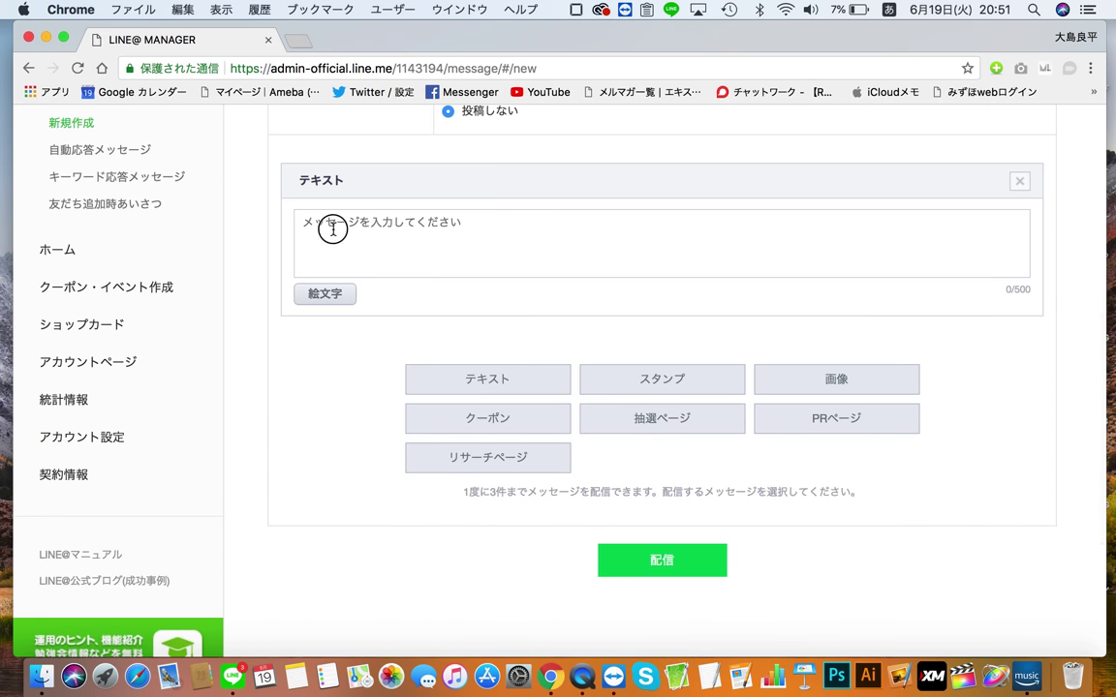
scroll(332, 230, "up", 8)
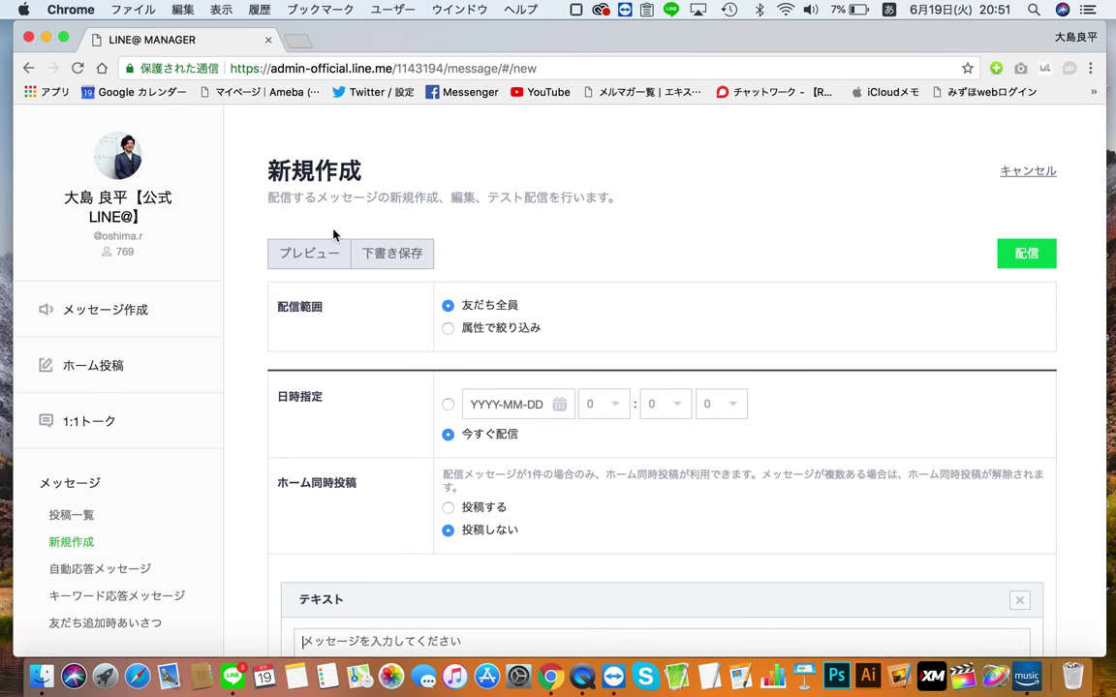
scroll(727, 376, "down", 3)
scroll(727, 376, "up", 4)
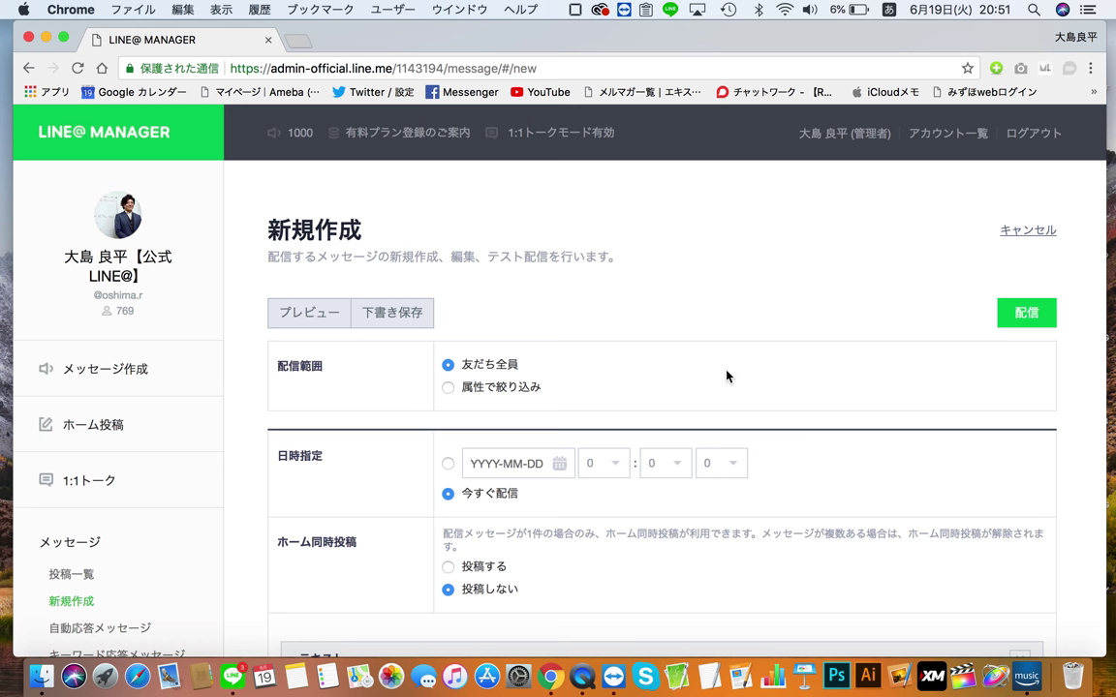
Examine the 配信範囲, 日時指定 and ホーム同時投稿 options of the new message.
scroll(727, 377, "down", 10)
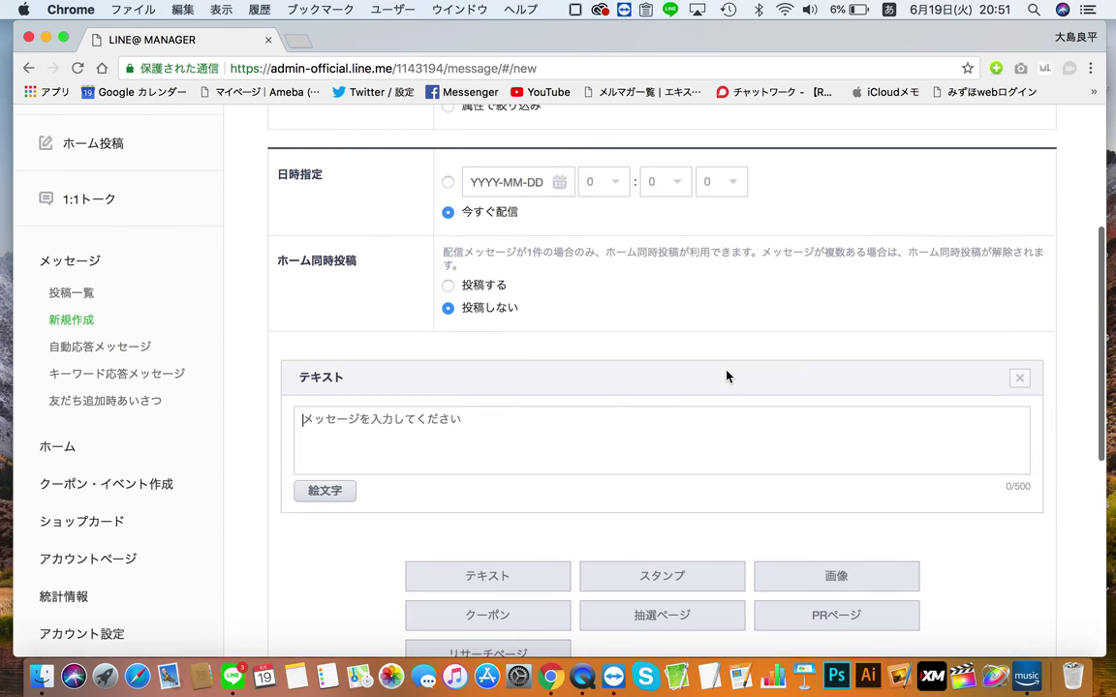
scroll(727, 377, "up", 5)
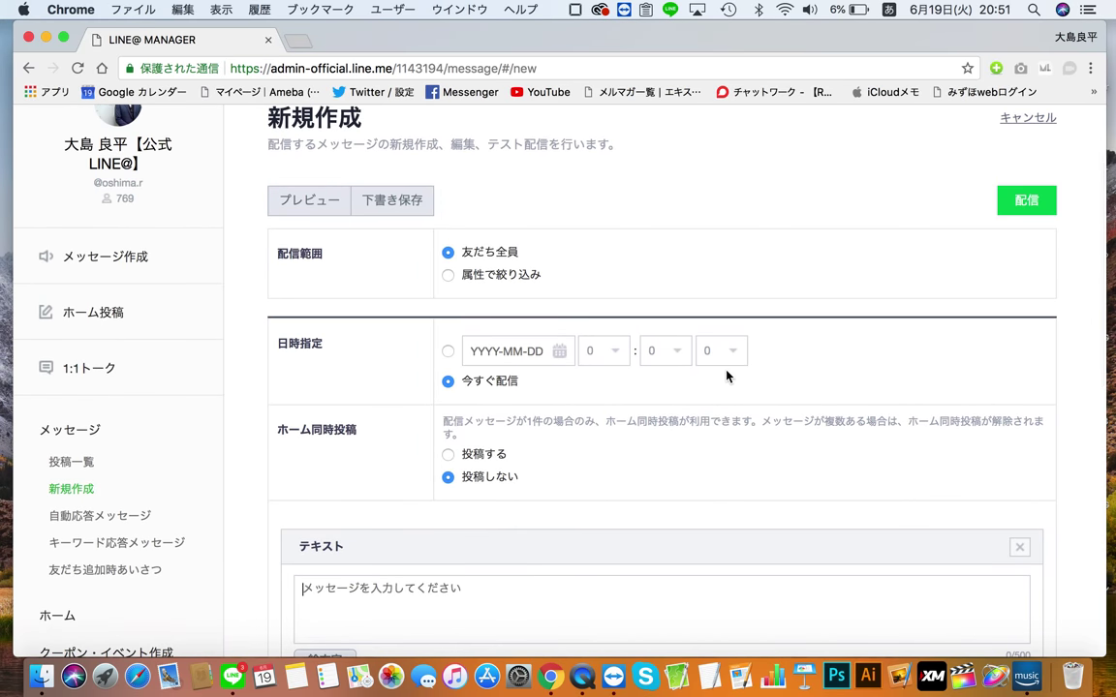
scroll(737, 301, "down", 3)
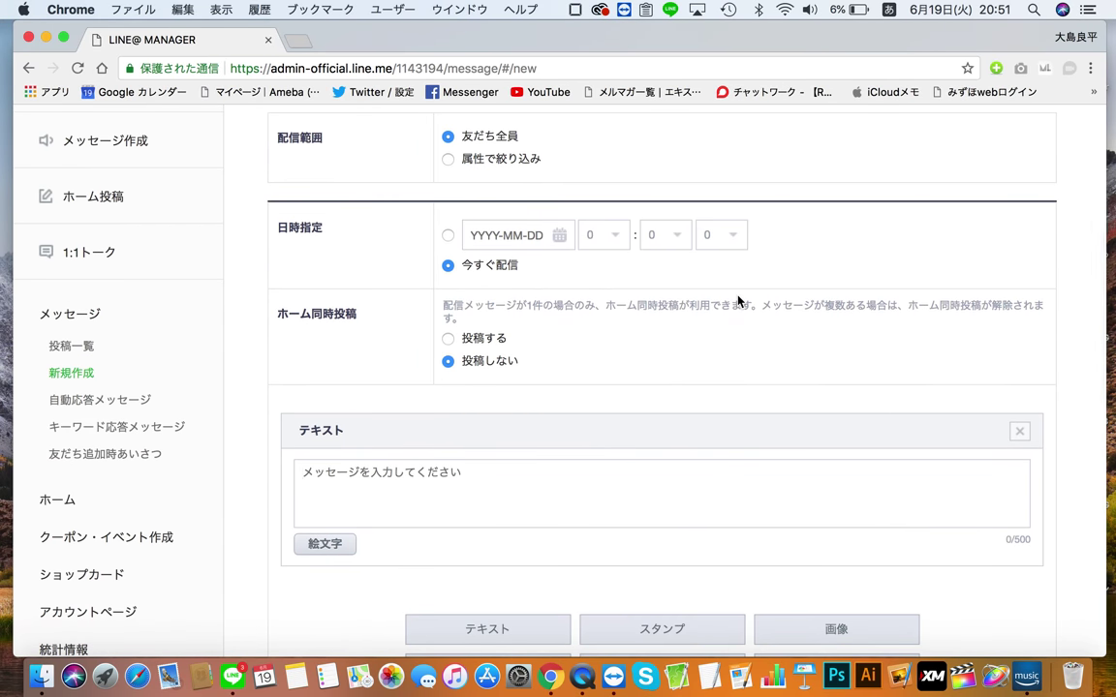
scroll(738, 301, "down", 4)
scroll(737, 295, "up", 8)
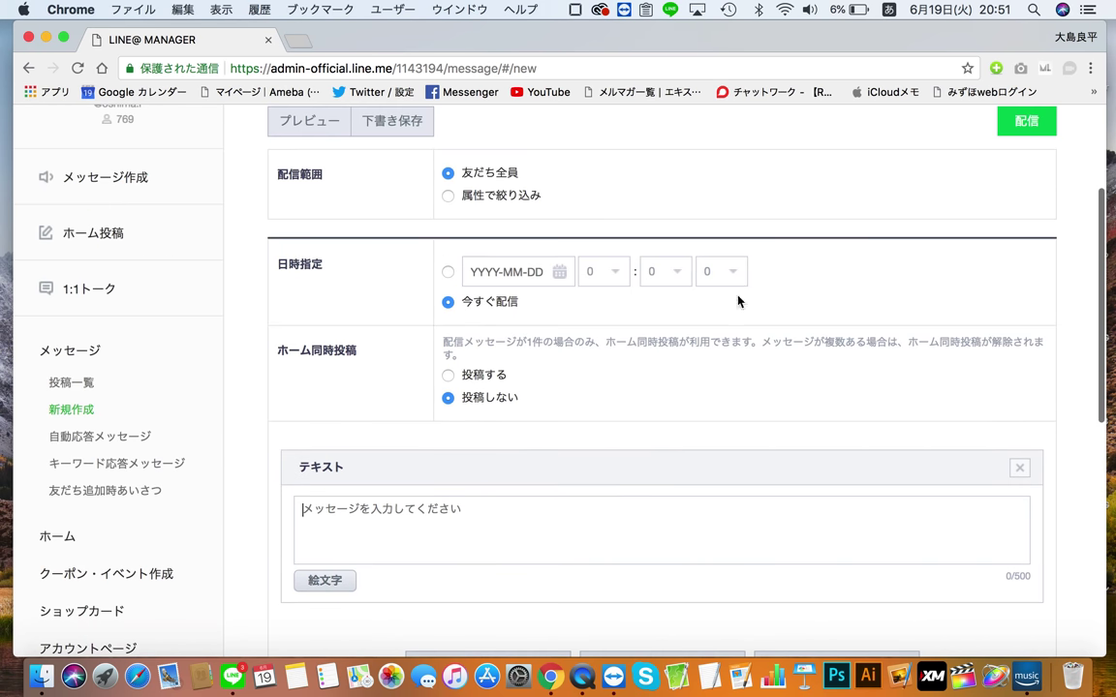
scroll(737, 301, "down", 2)
scroll(737, 301, "down", 1)
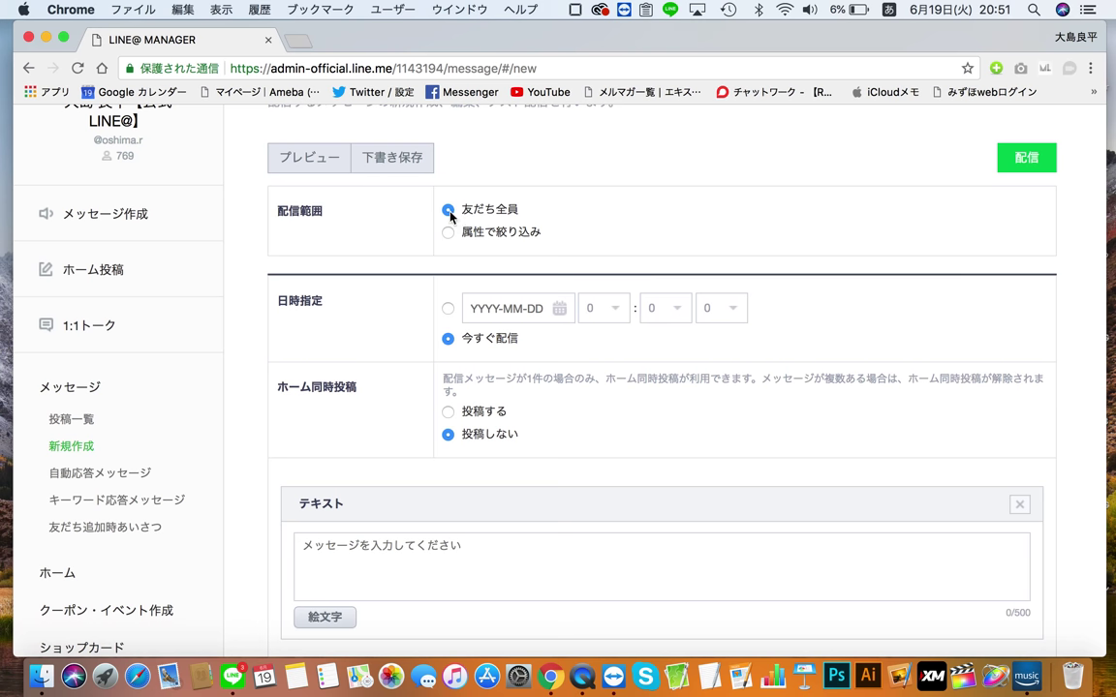
scroll(474, 272, "down", 1)
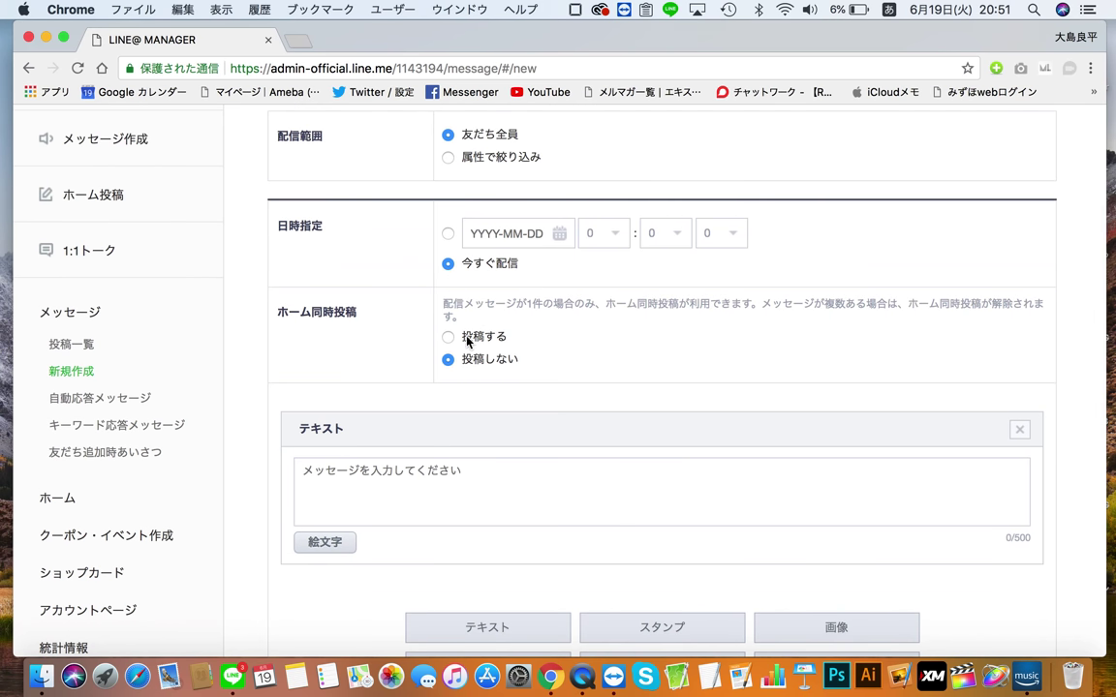
scroll(451, 370, "up", 5)
scroll(452, 370, "down", 5)
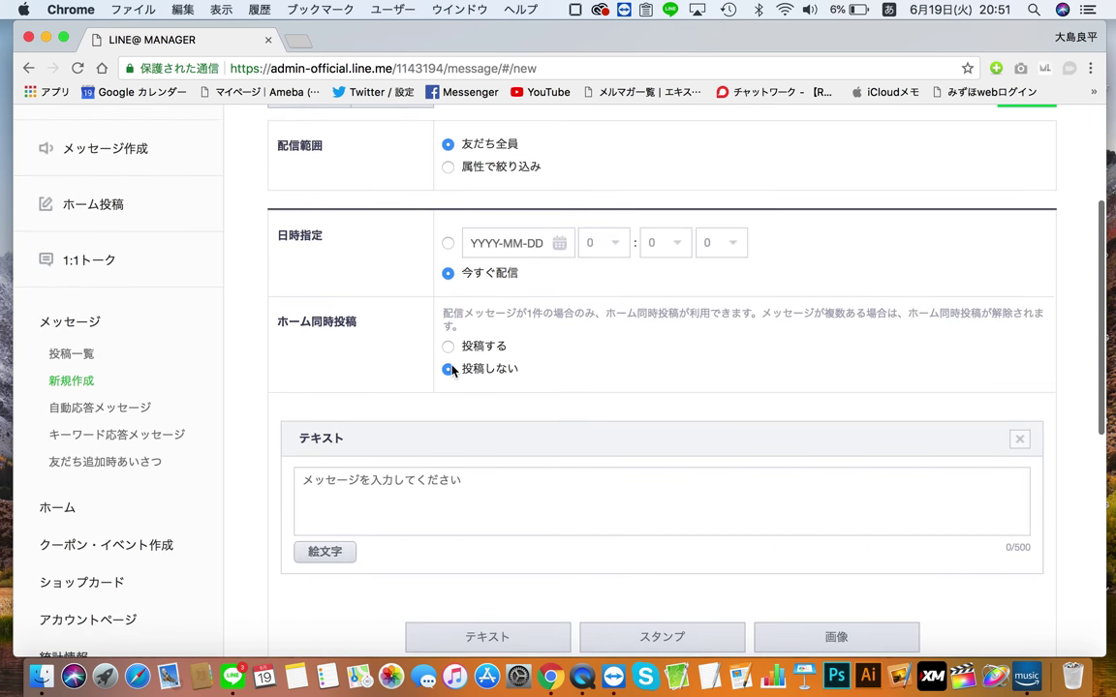
scroll(451, 370, "up", 3)
scroll(451, 370, "down", 1)
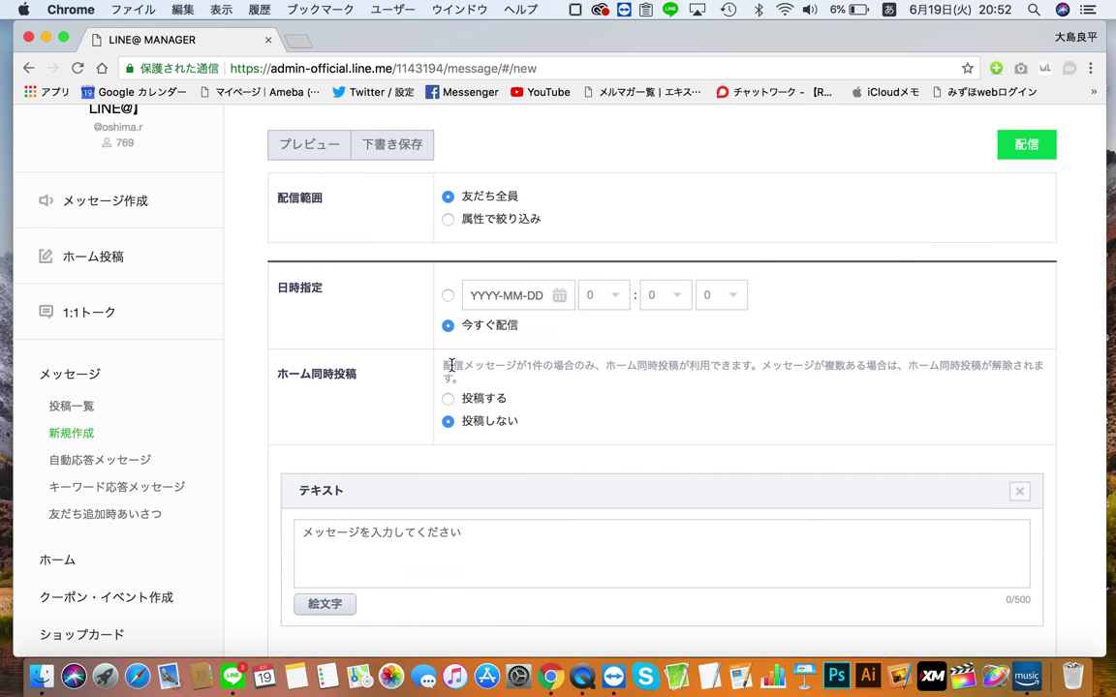
scroll(452, 370, "up", 1)
scroll(452, 370, "up", 1)
scroll(426, 349, "down", 2)
Schedule the message's delivery for 2018-06-19 at 9:34 under 日時指定.
left_click(448, 355)
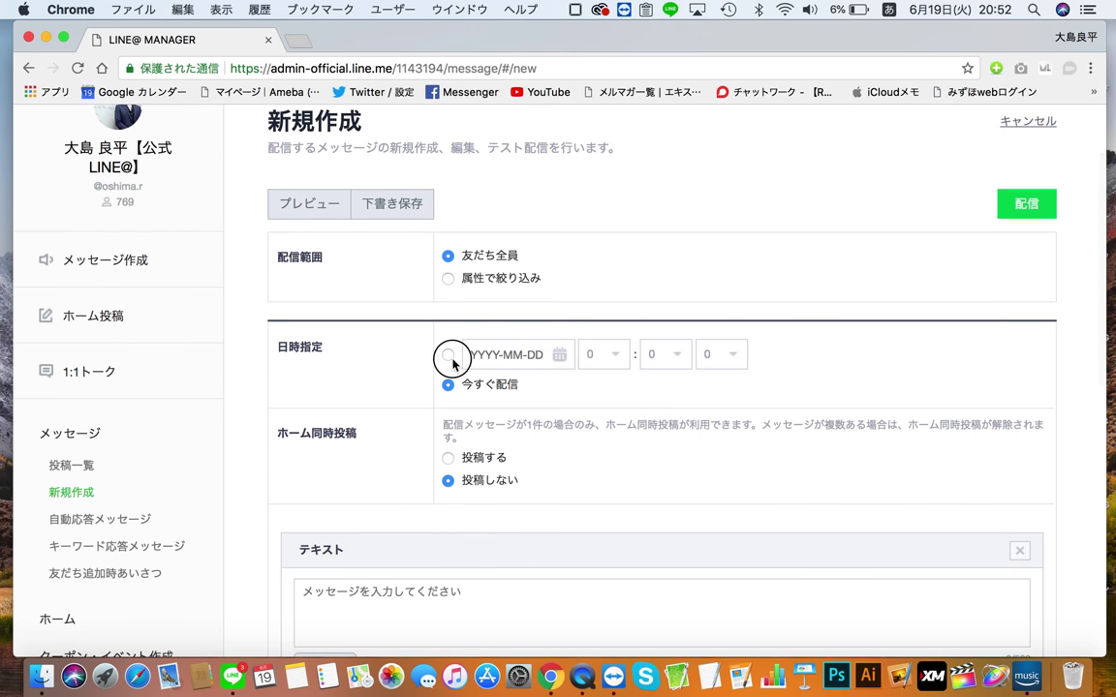
left_click(476, 357)
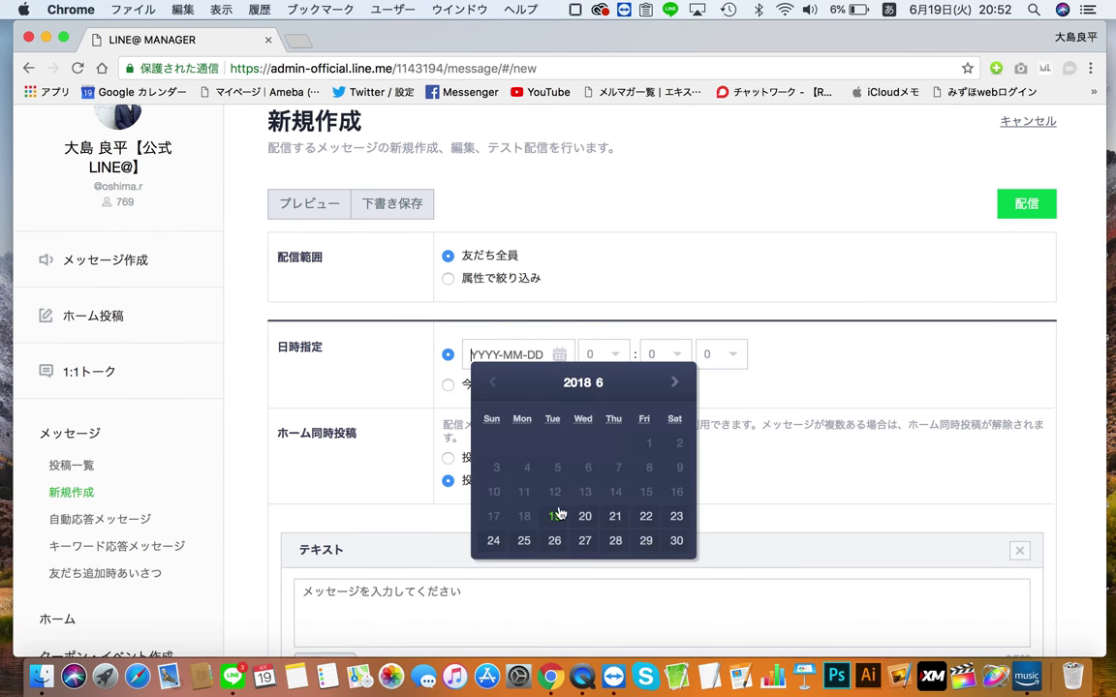
left_click(548, 445)
left_click(599, 355)
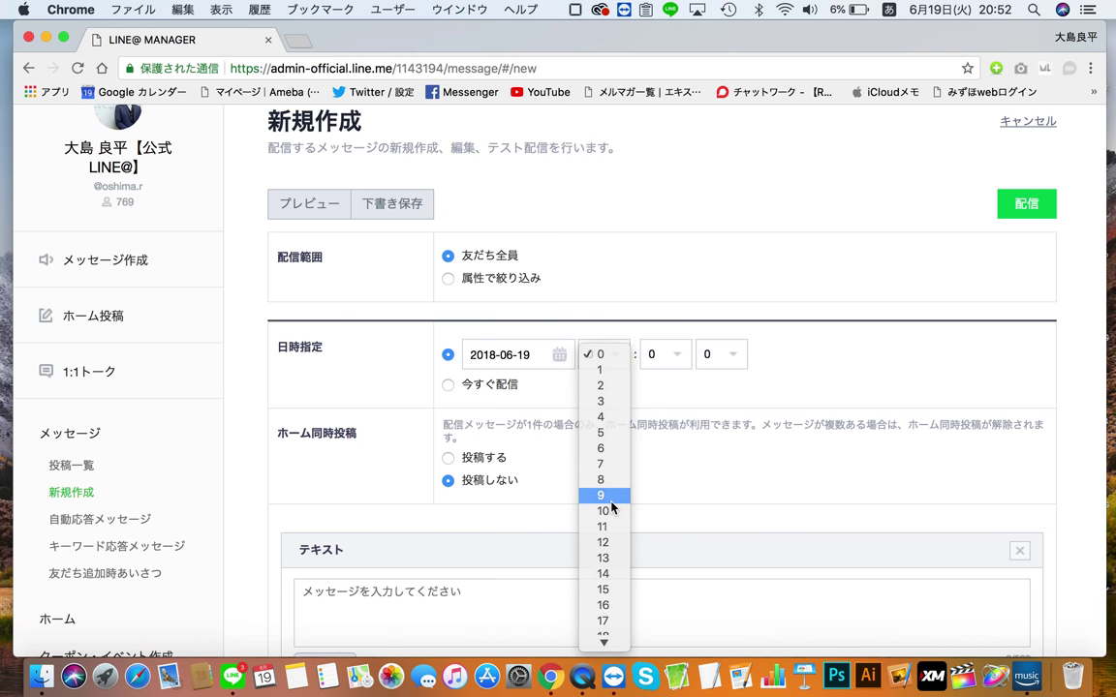
left_click(605, 495)
left_click(677, 355)
left_click(668, 401)
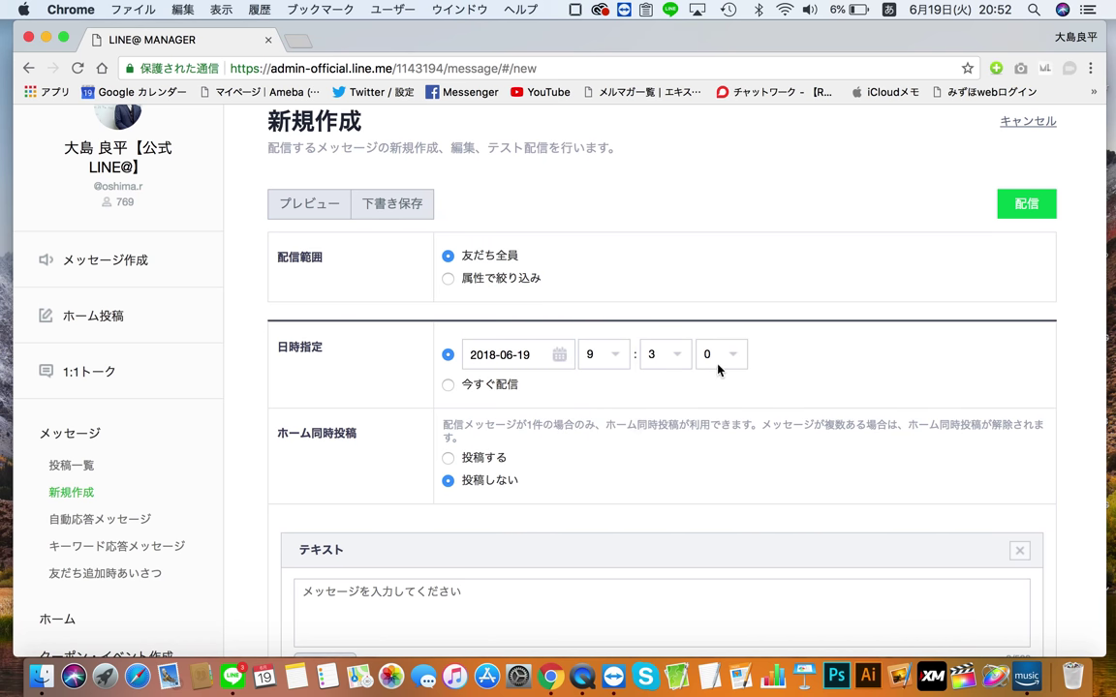
left_click(722, 359)
left_click(717, 417)
Try to deliver the scheduled message to all friends.
scroll(864, 374, "down", 2)
left_click(1005, 155)
scroll(692, 252, "up", 1)
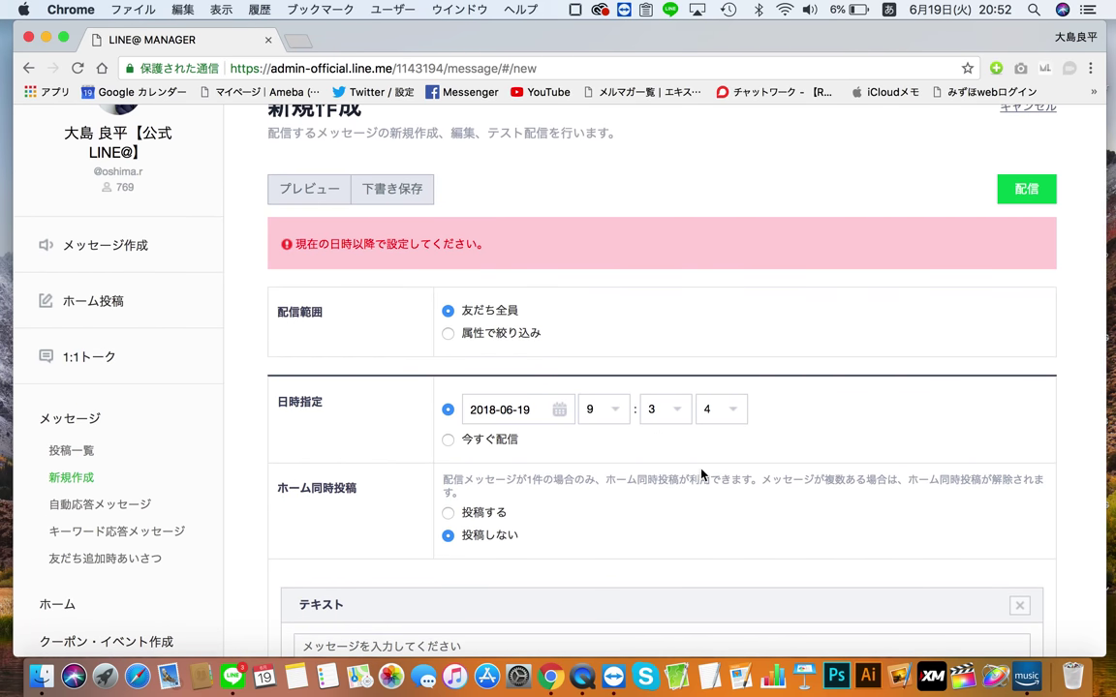
scroll(702, 475, "up", 2)
scroll(702, 474, "down", 3)
scroll(702, 472, "up", 1)
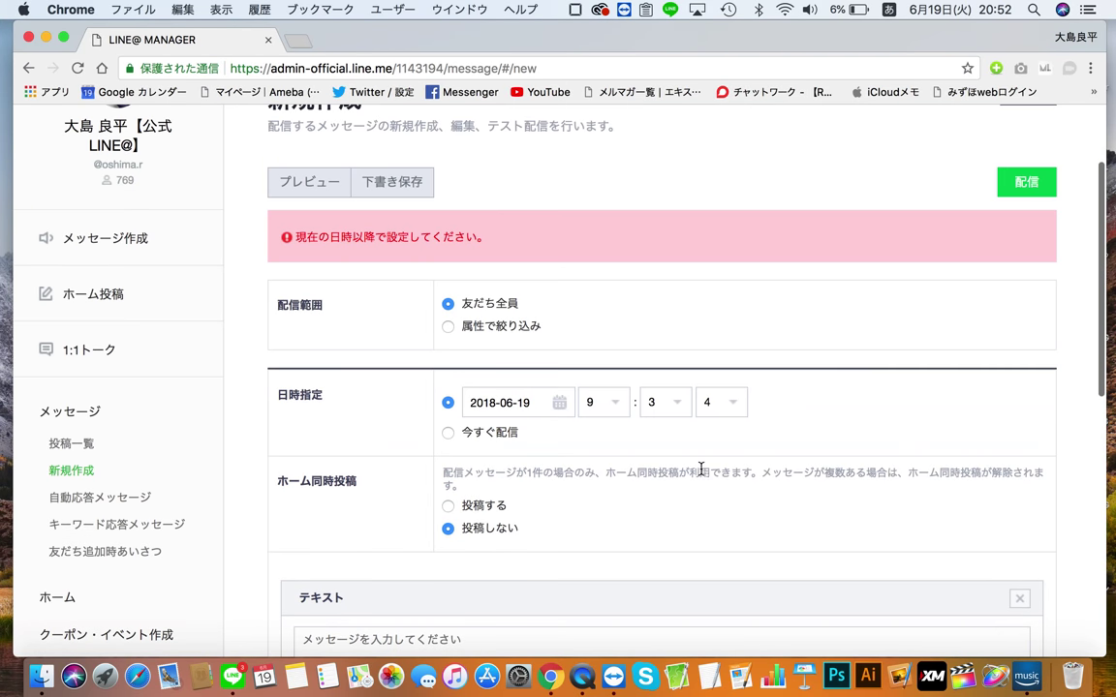
Reload the new message form to discard its settings and dismiss the low-battery notification.
left_click(447, 432)
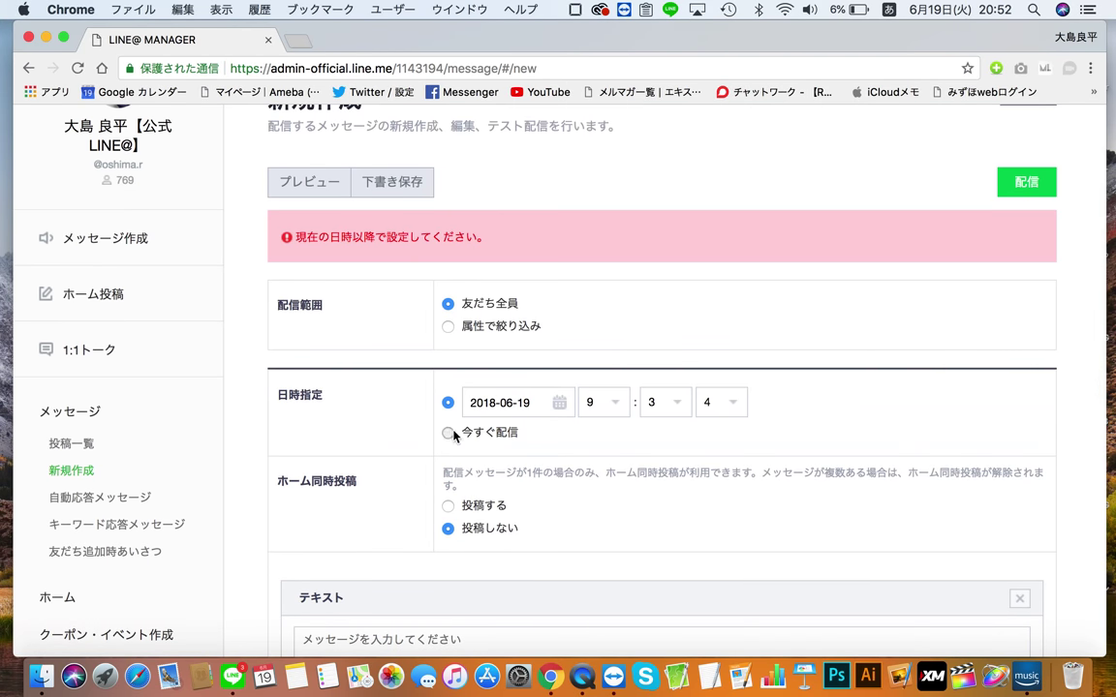
left_click(78, 67)
left_click(678, 254)
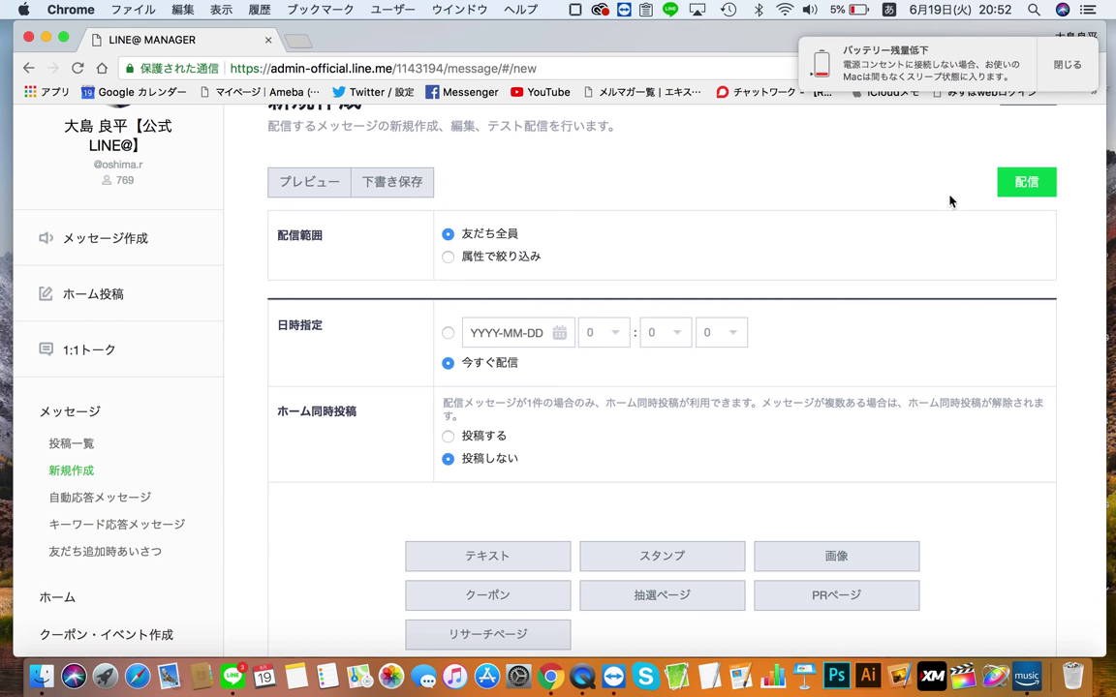
left_click(1065, 68)
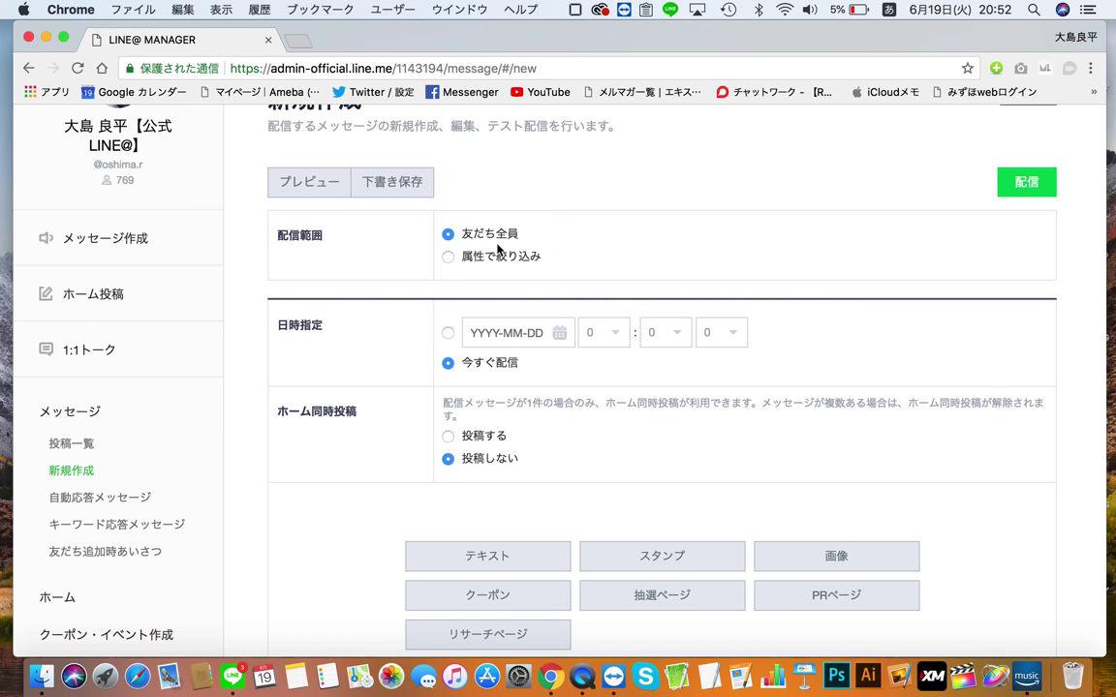
Switch 配信範囲 to 属性で絞り込み to view its filter attributes, and return it to 友だち全員.
left_click(447, 257)
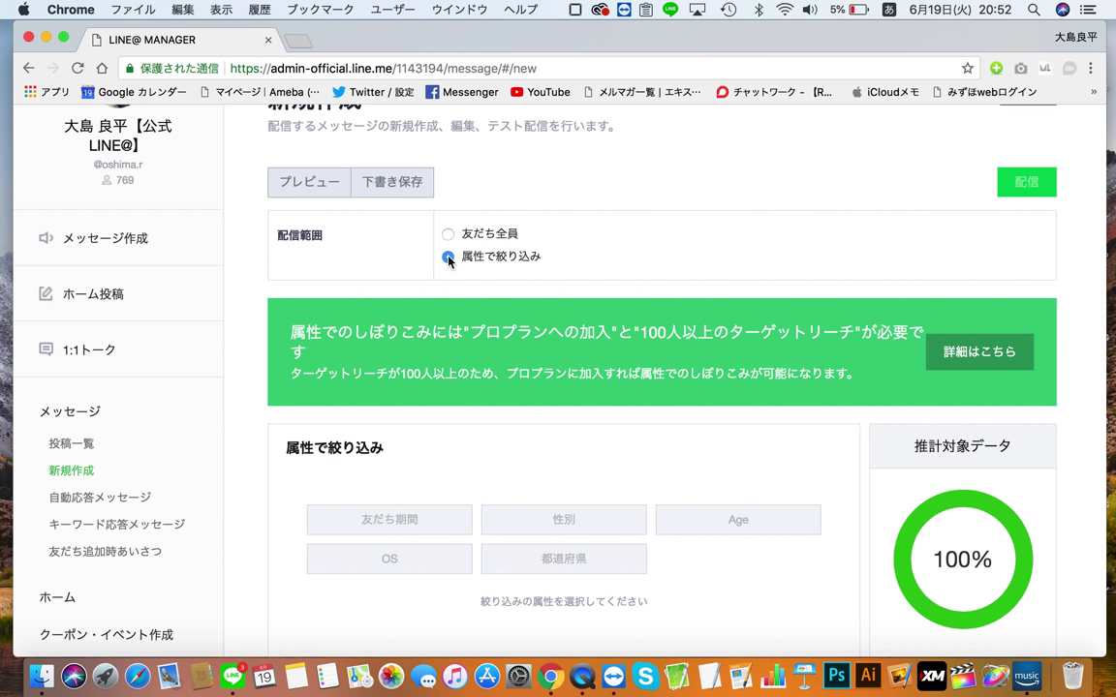
left_click(447, 233)
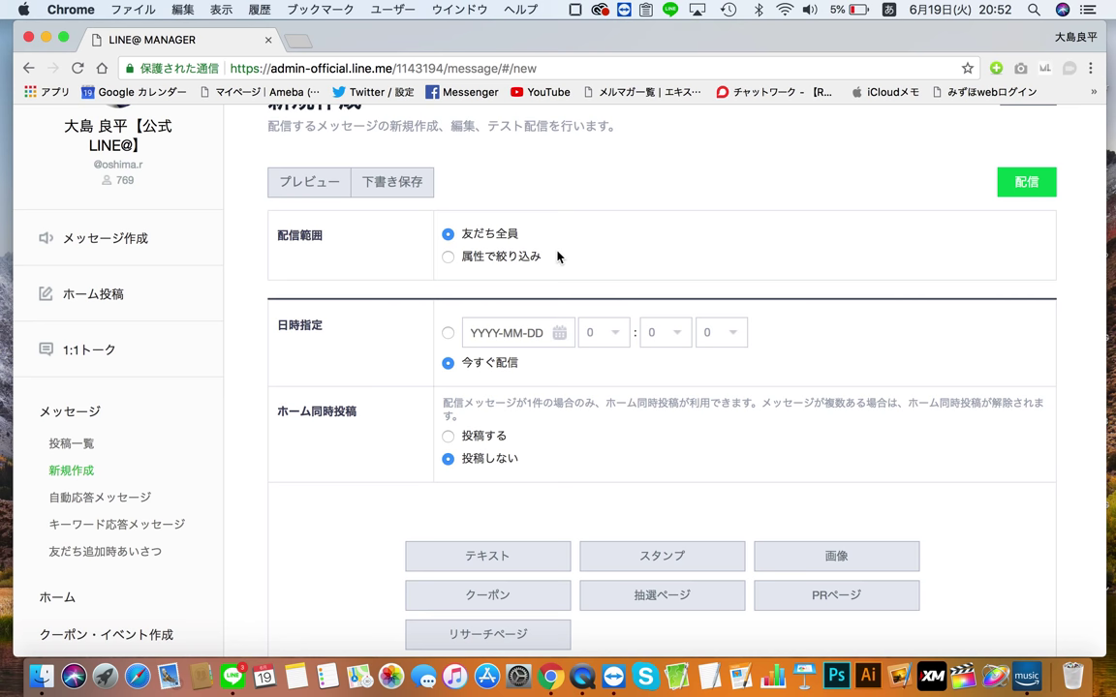
left_click(447, 256)
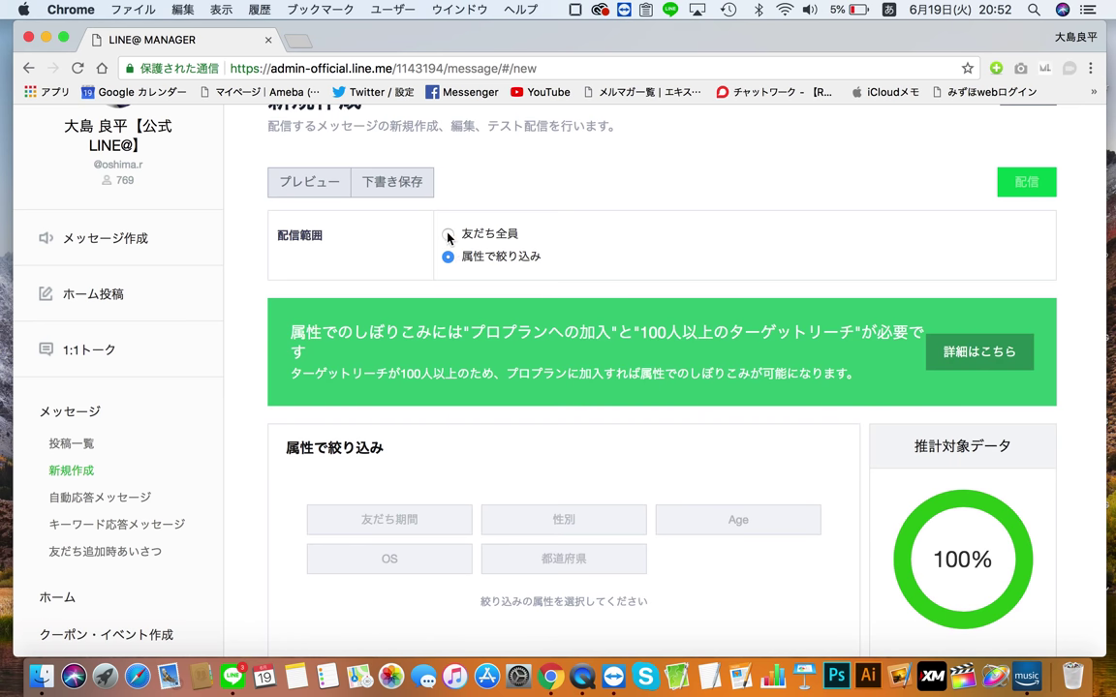
left_click(448, 234)
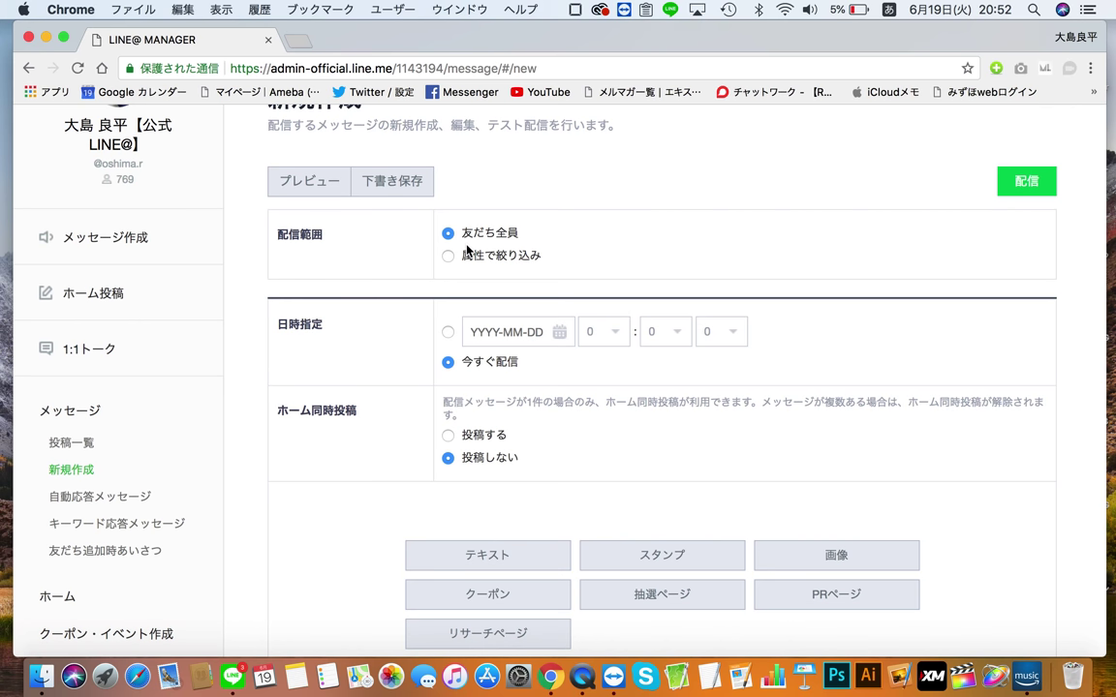
Switch ホーム同時投稿 to 投稿する and back to 投稿しない.
scroll(456, 223, "down", 1)
scroll(474, 280, "down", 3)
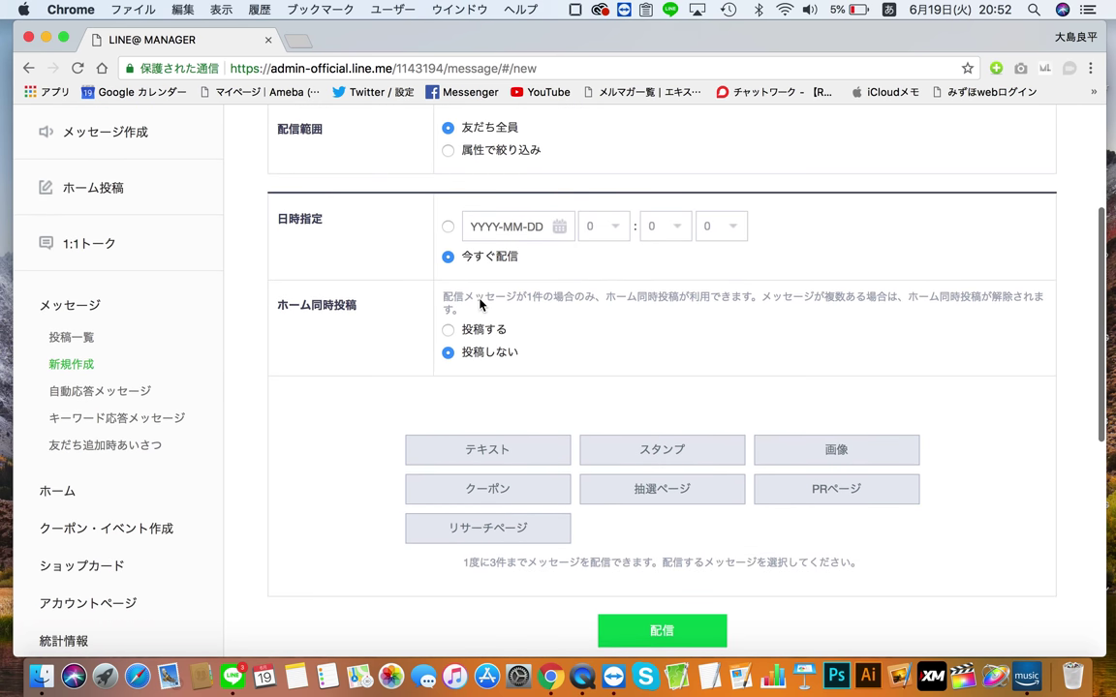
scroll(480, 305, "down", 1)
left_click(448, 318)
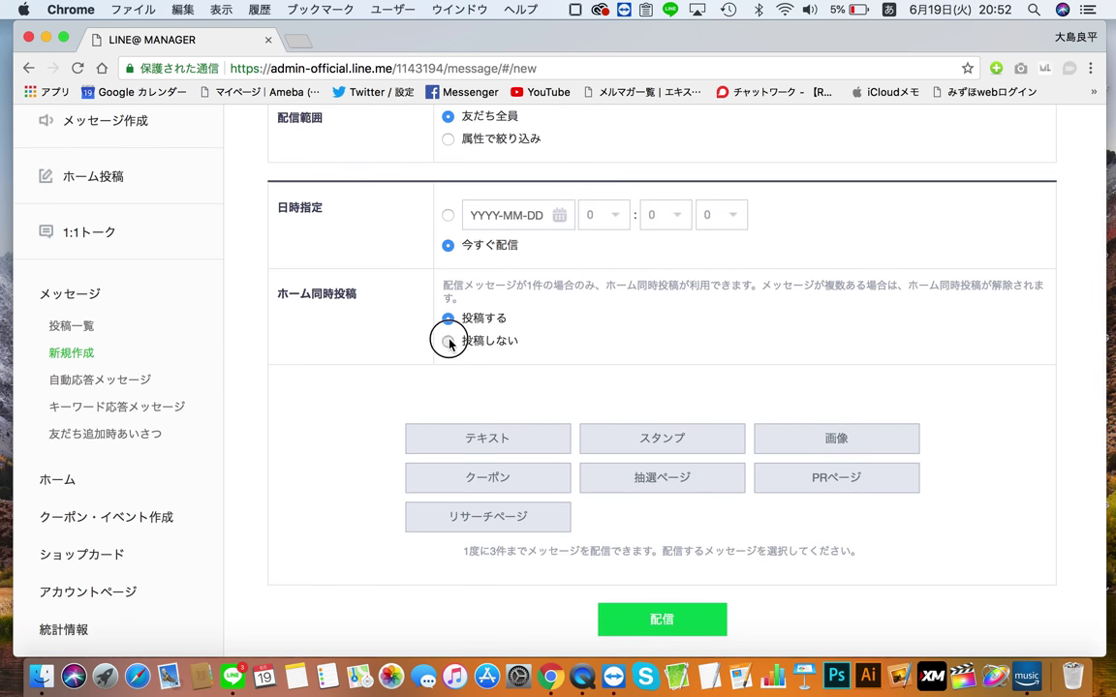
left_click(449, 319)
left_click(447, 341)
Add a テキスト block to the message and review the form around it.
scroll(455, 339, "down", 2)
left_click(502, 338)
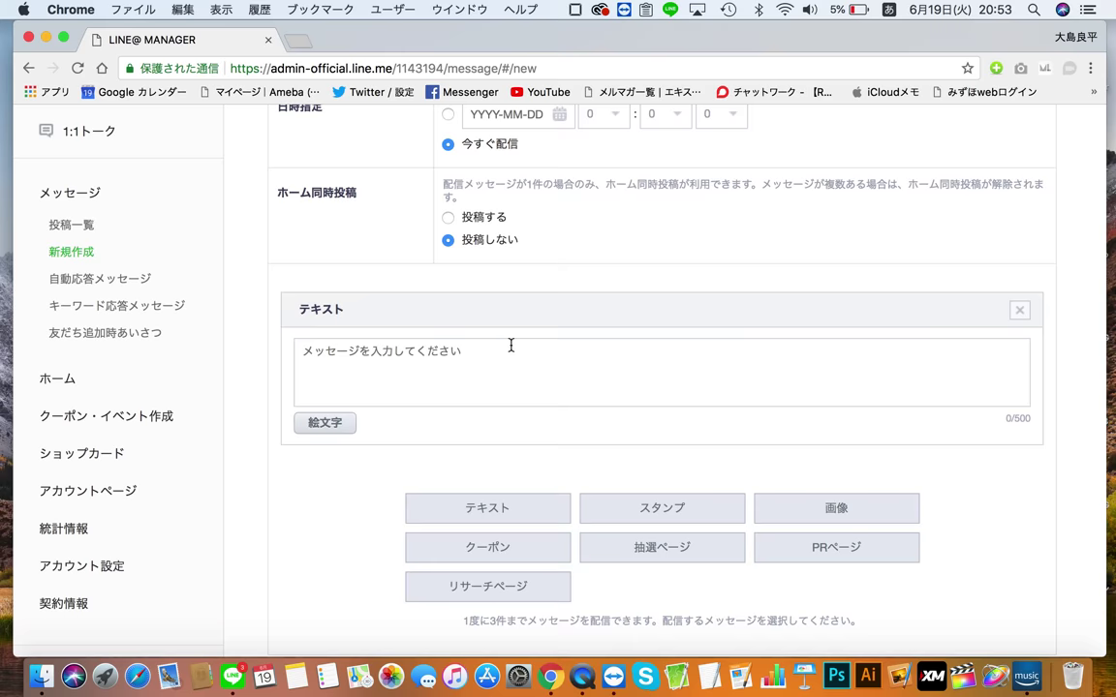
scroll(510, 345, "up", 5)
scroll(510, 347, "down", 2)
scroll(510, 349, "up", 5)
scroll(512, 350, "down", 3)
scroll(511, 350, "down", 5)
Add two more テキスト blocks to the message.
left_click(487, 372)
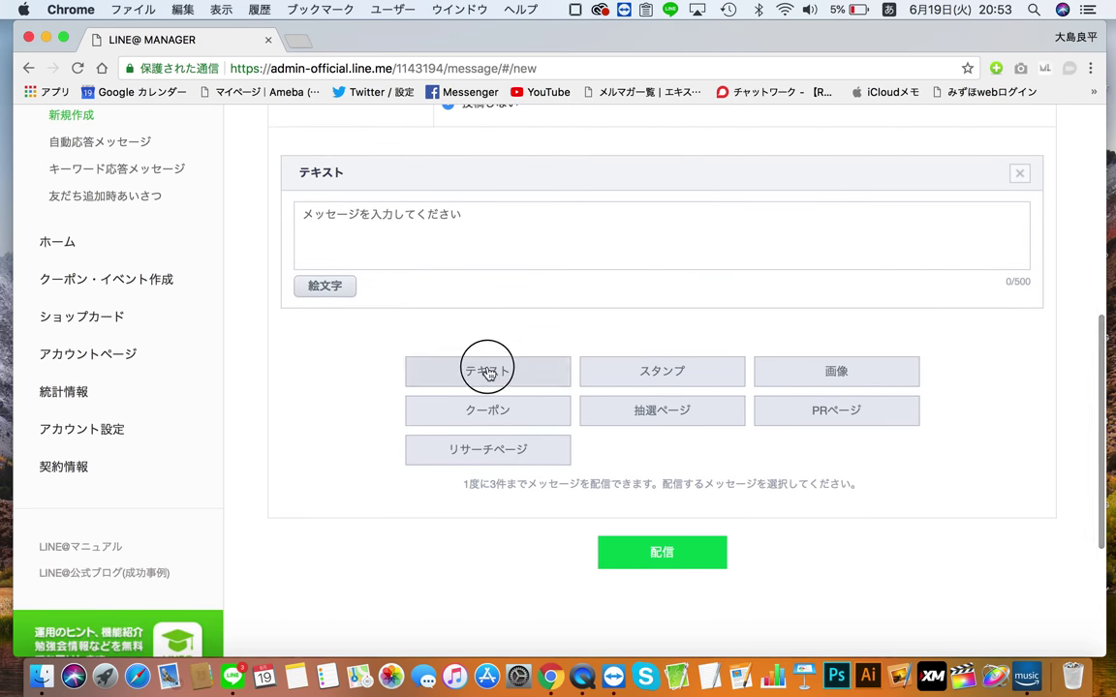
scroll(576, 398, "down", 2)
left_click(528, 434)
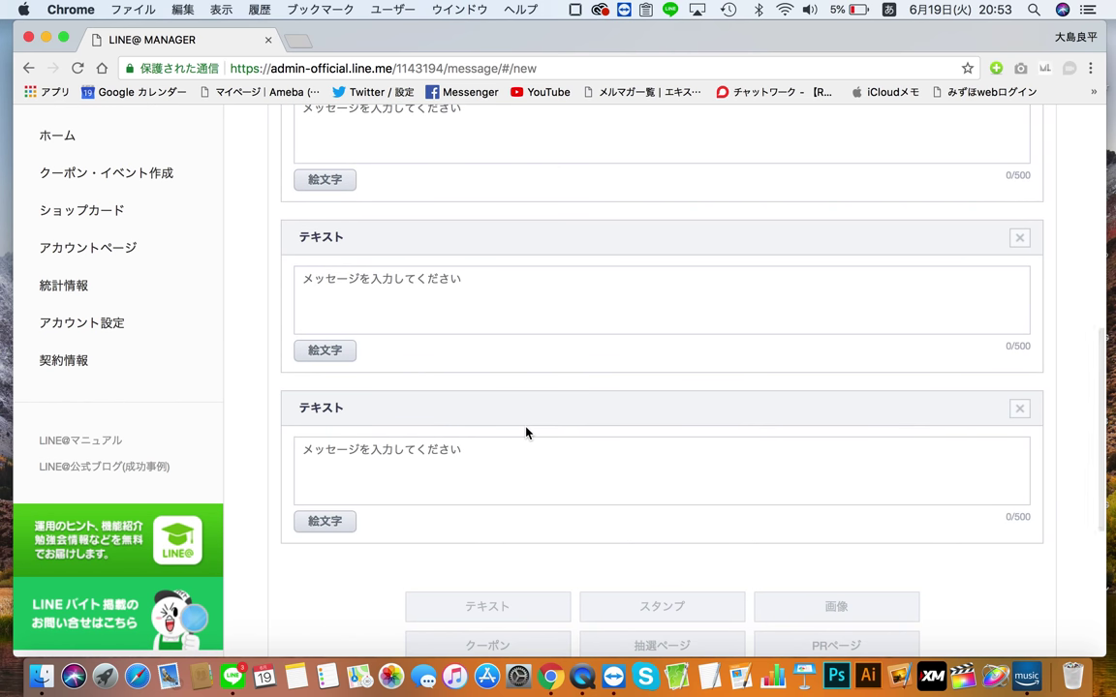
Examine the note on how many messages can be delivered at once and the three テキスト blocks.
scroll(524, 348, "down", 5)
left_click_drag(471, 428, 839, 426)
scroll(809, 463, "up", 3)
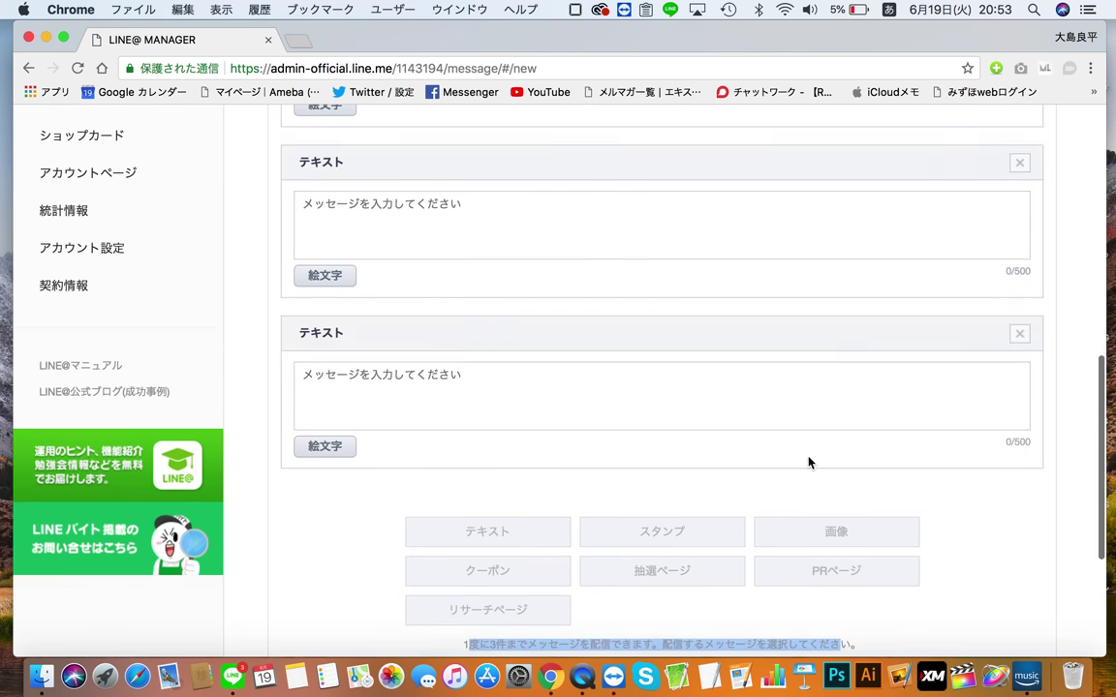
scroll(809, 463, "up", 3)
scroll(705, 594, "down", 1)
scroll(705, 582, "down", 1)
left_click(722, 276)
scroll(814, 276, "up", 2)
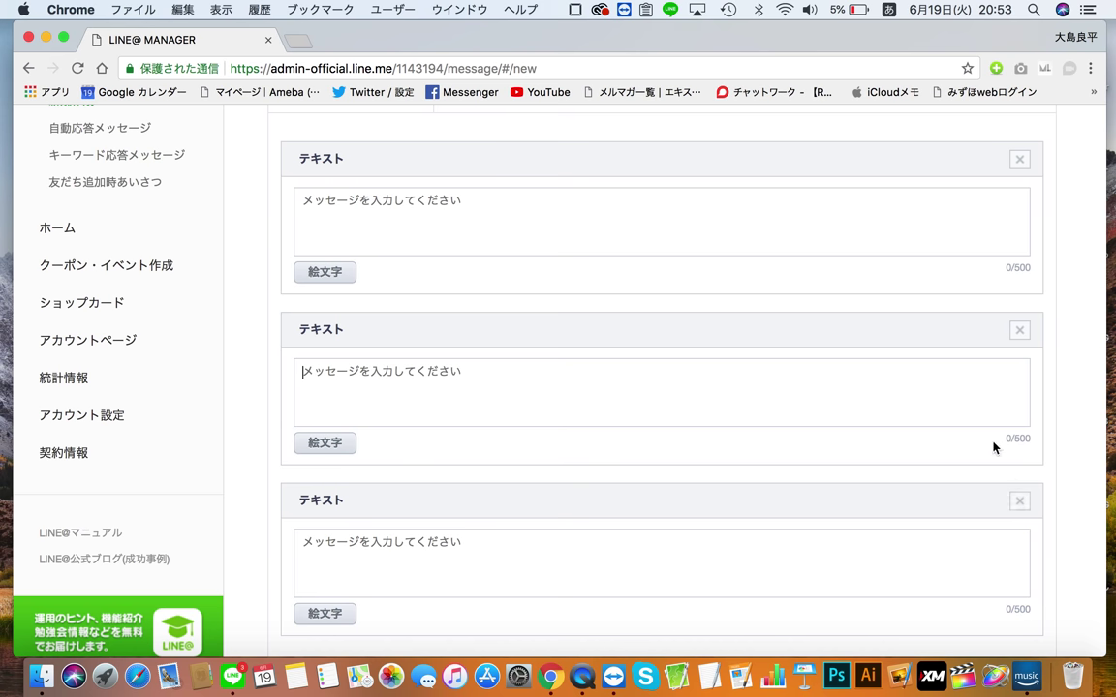
Remove the second and third テキスト blocks from the message.
left_click(1020, 330)
left_click(1021, 331)
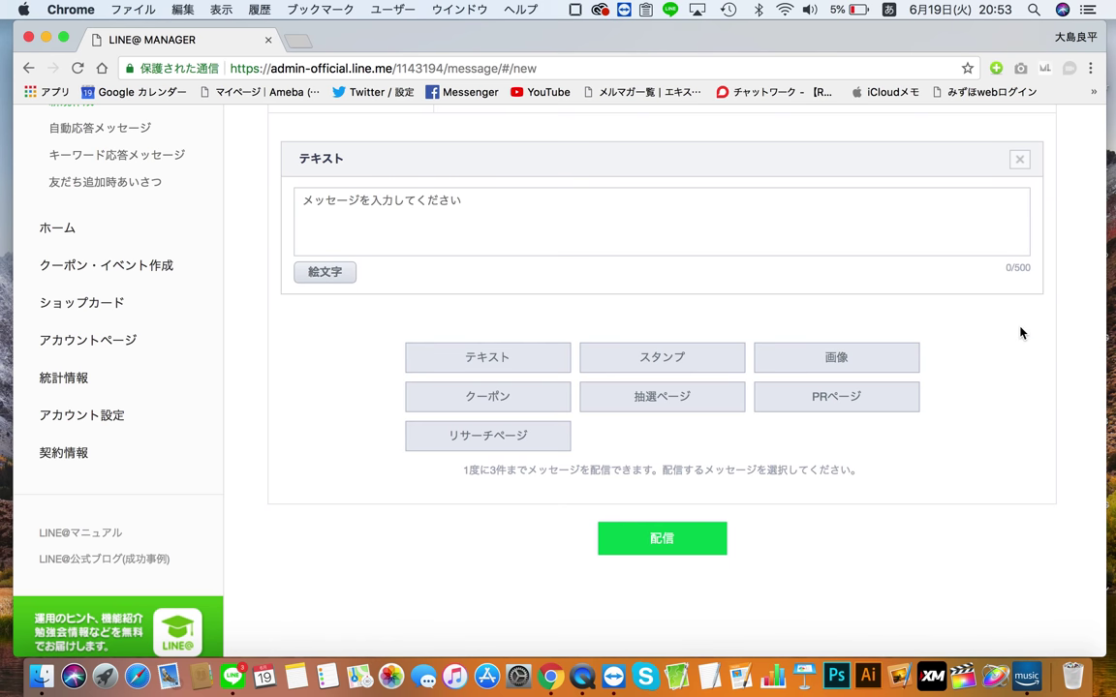
Add a 画像 block and open its file selection for upload, closing it without choosing an image.
left_click(787, 356)
left_click(432, 378)
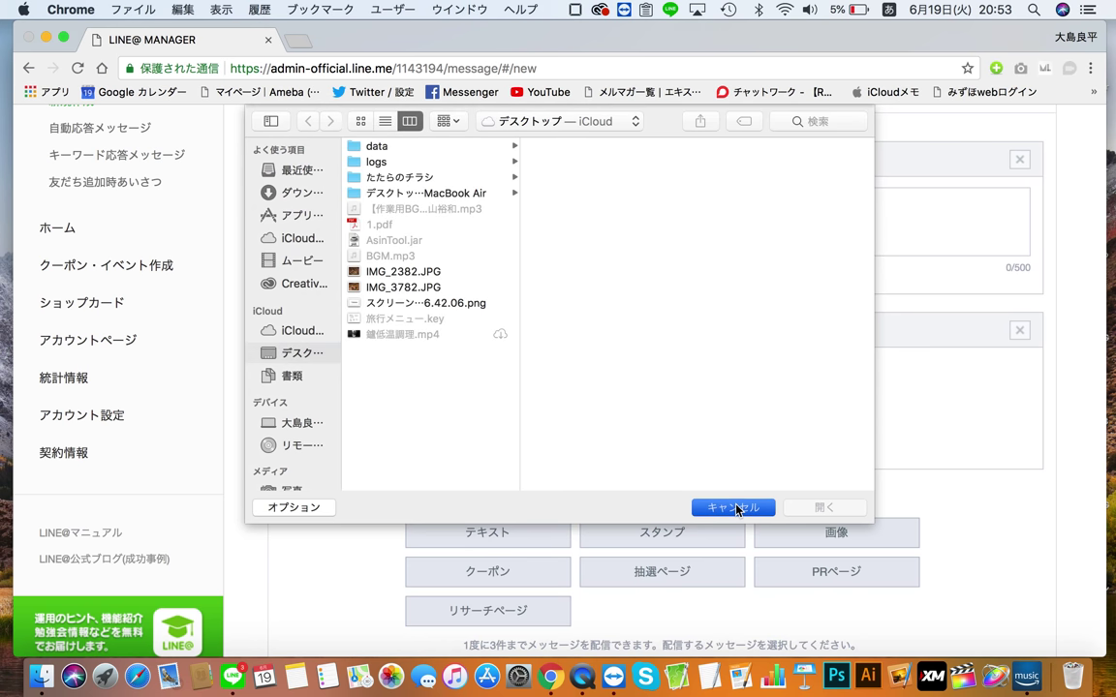
left_click(736, 510)
Highlight the note about the message limit below the block types.
scroll(508, 429, "down", 1)
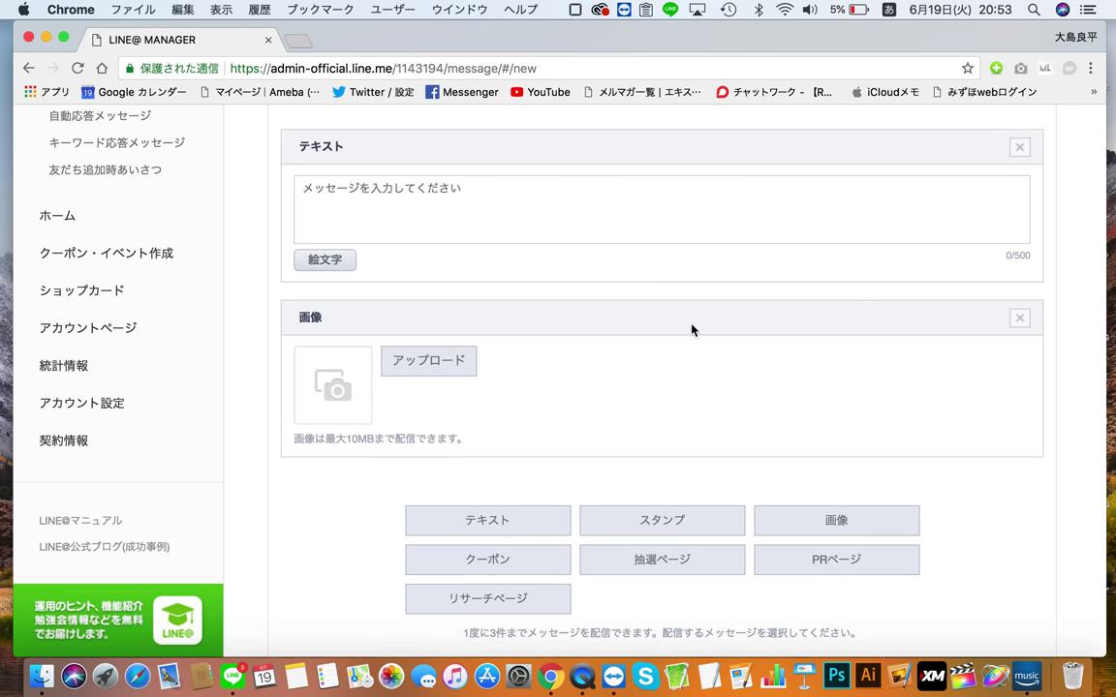
scroll(692, 328, "down", 5)
left_click_drag(426, 388, 573, 386)
left_click(856, 376)
triple_click(862, 388)
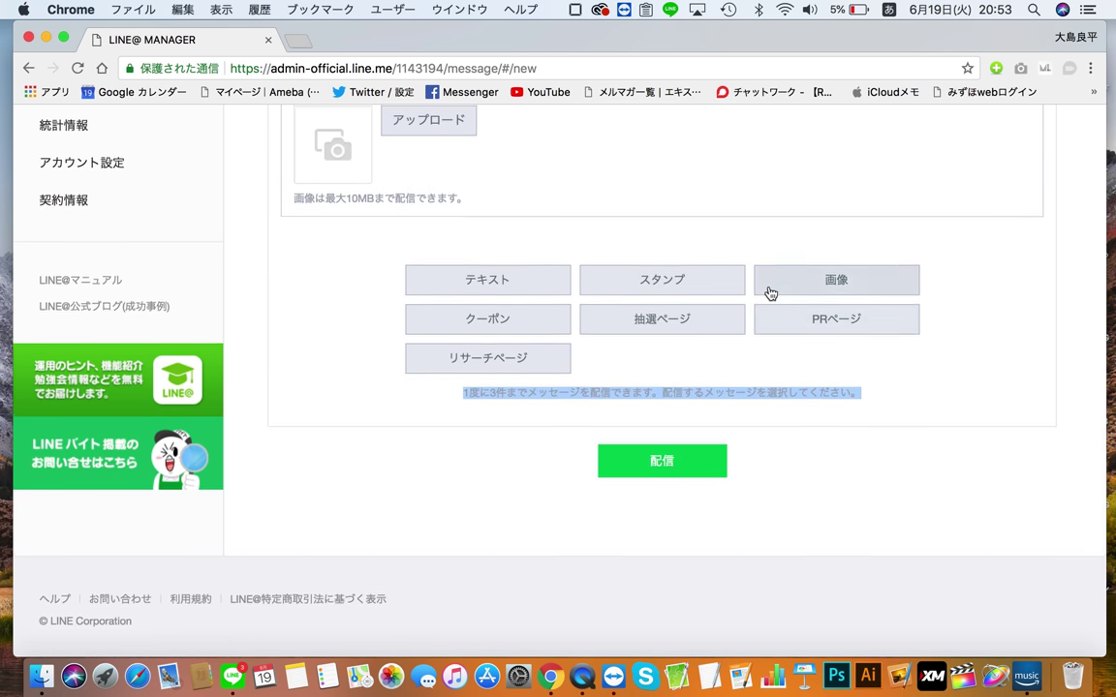
Review the テキスト and 画像 blocks together, including the image size note and the available block types.
scroll(771, 293, "up", 5)
left_click(412, 179)
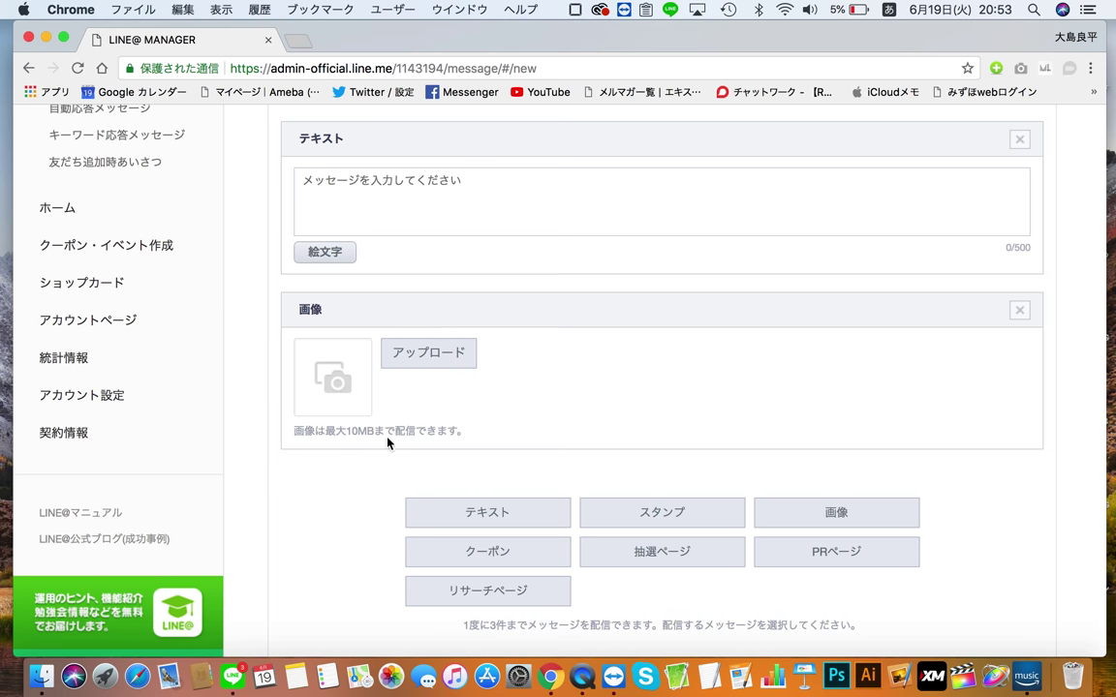
scroll(392, 438, "down", 3)
scroll(392, 441, "up", 2)
scroll(391, 441, "up", 2)
scroll(391, 440, "down", 2)
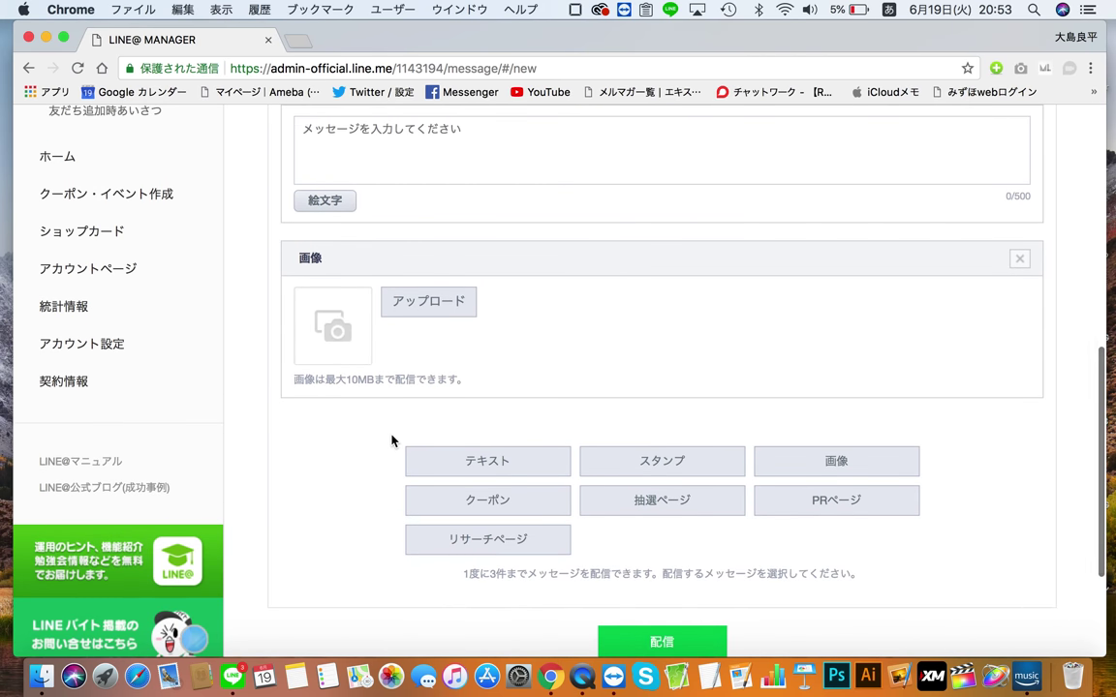
scroll(391, 441, "up", 3)
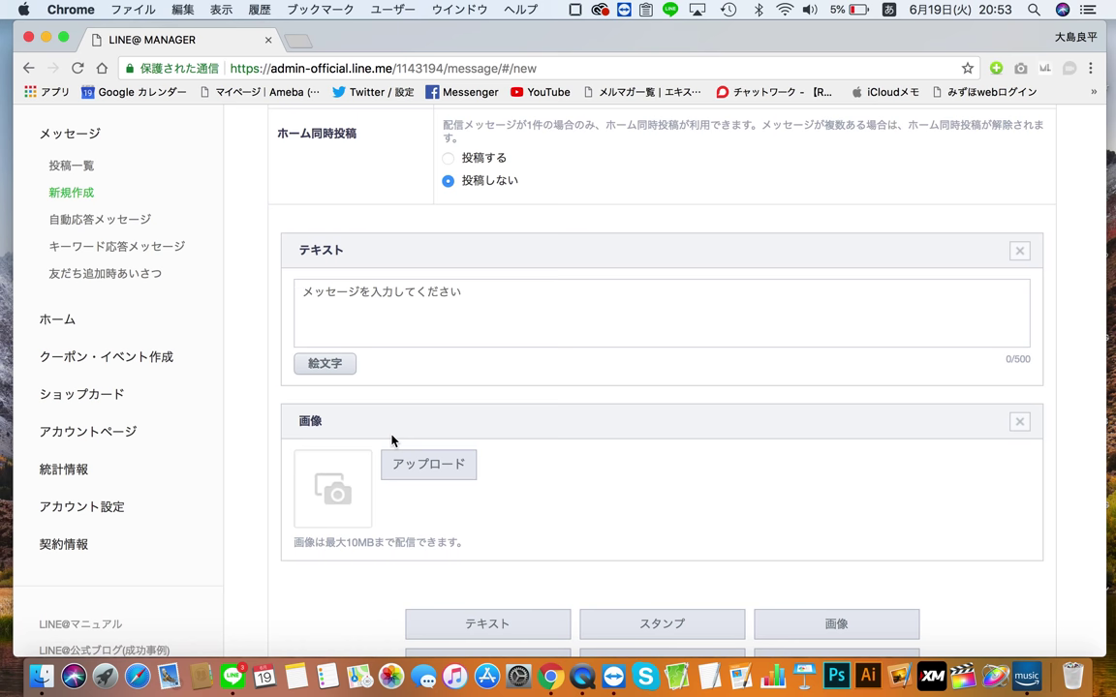
scroll(543, 449, "down", 2)
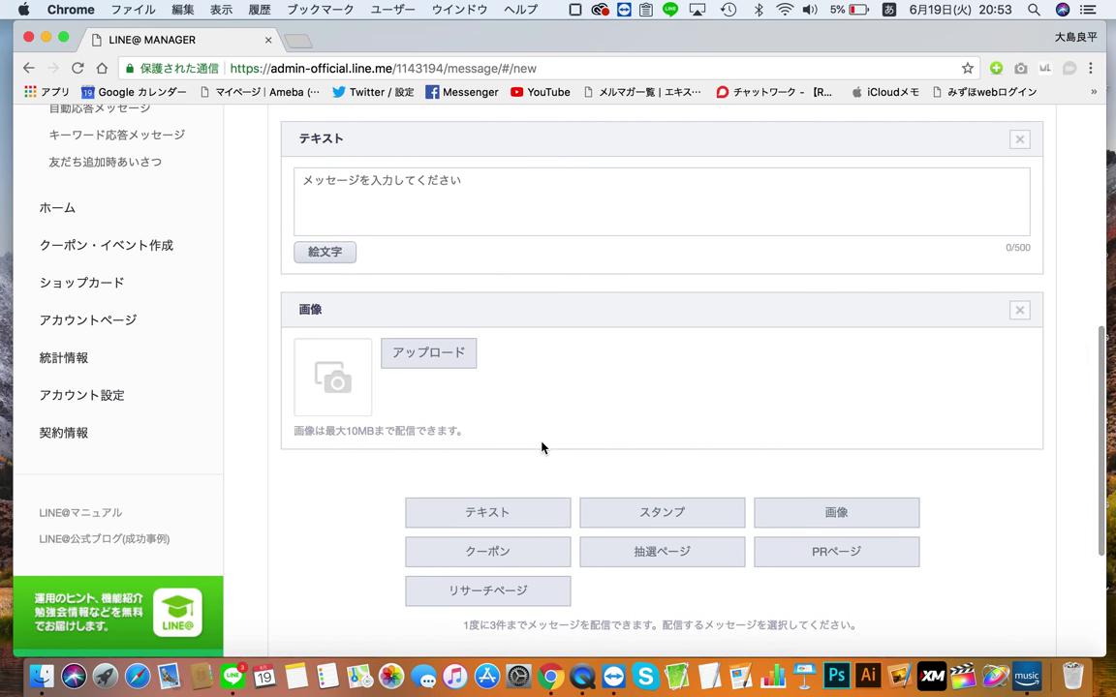
Remove the 画像 block from the message.
scroll(760, 366, "up", 1)
left_click(1024, 358)
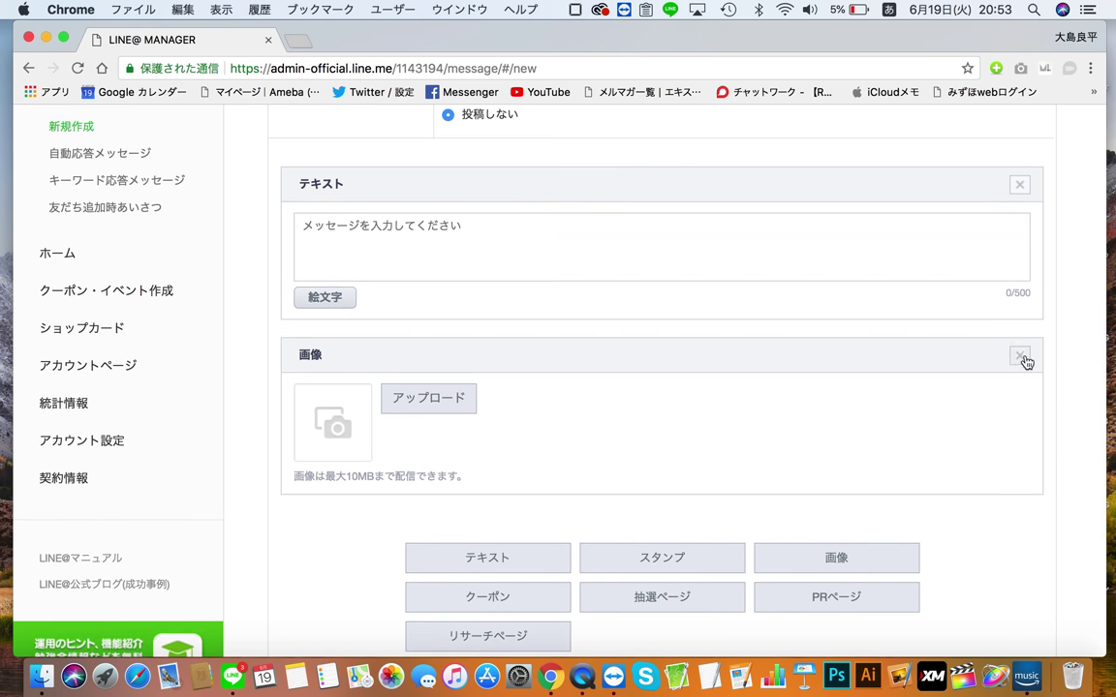
scroll(612, 368, "up", 2)
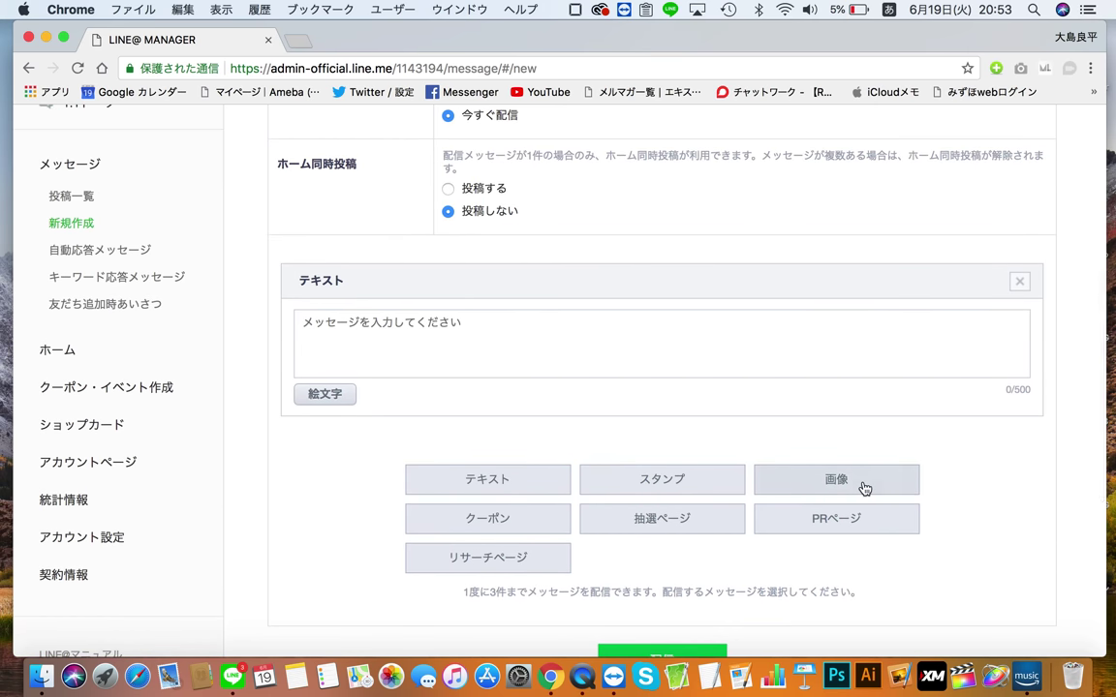
Place the cursor in the テキスト box and review the whole form from the delivery settings to the block types.
left_click(639, 347)
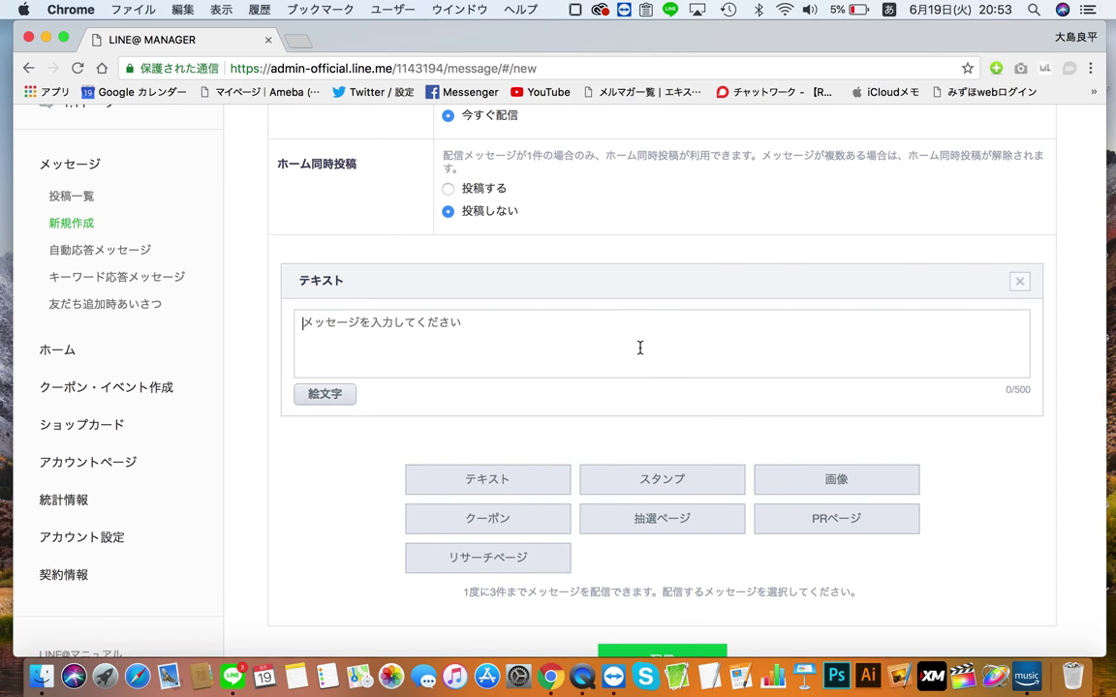
scroll(640, 351, "down", 1)
scroll(639, 351, "up", 6)
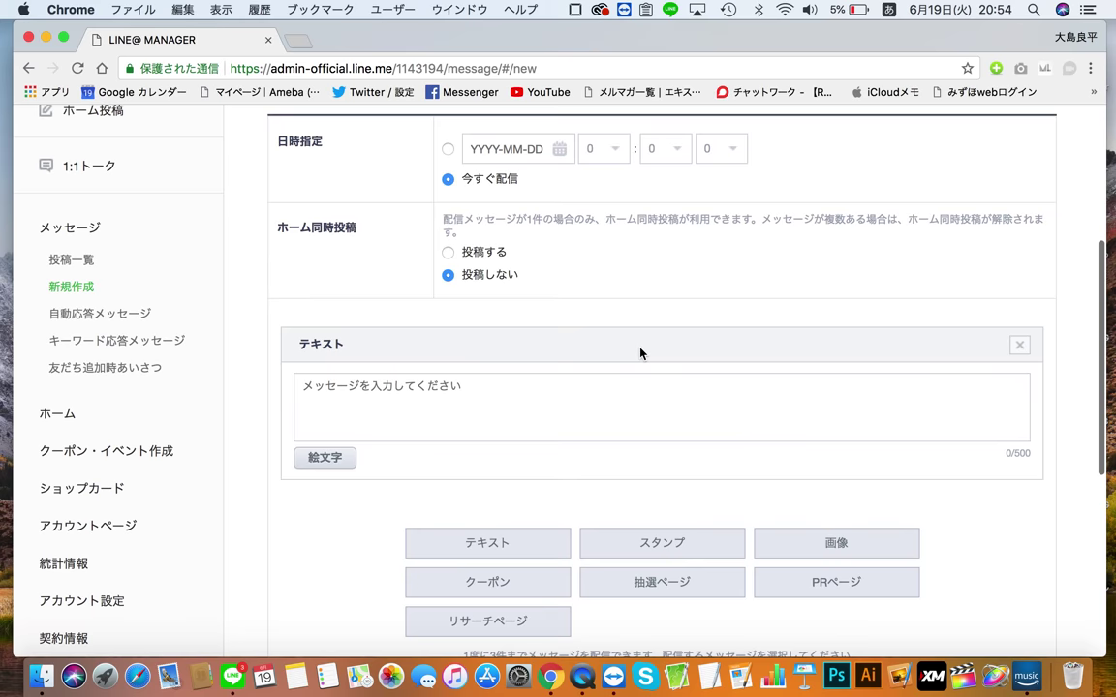
scroll(343, 279, "up", 3)
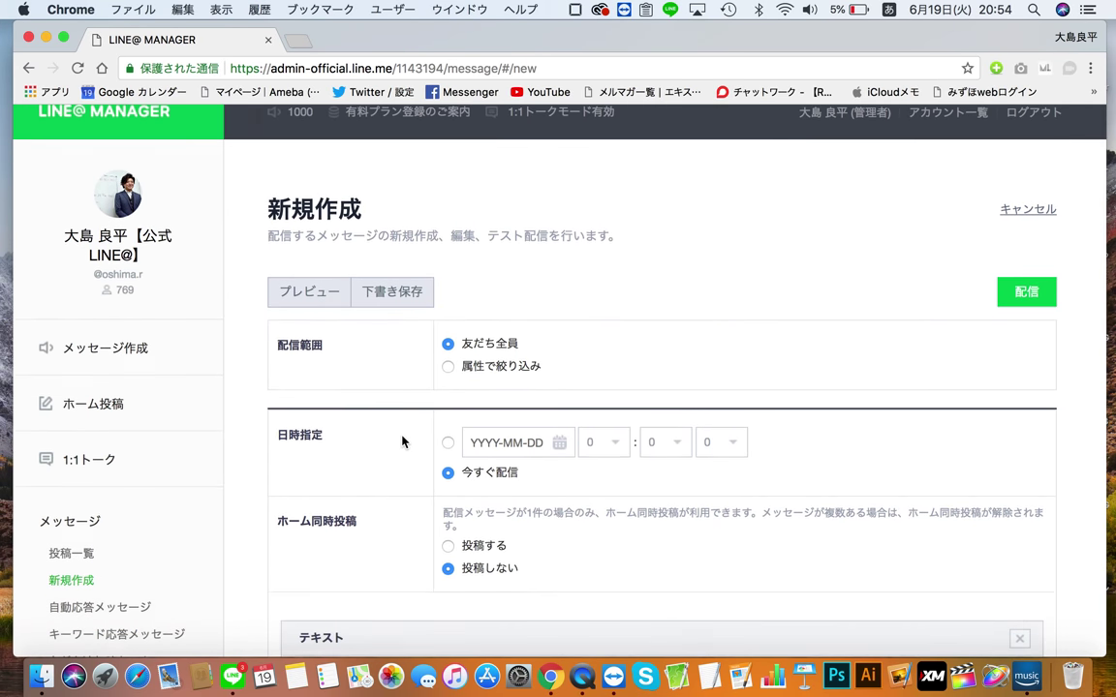
scroll(401, 441, "down", 8)
scroll(402, 435, "up", 4)
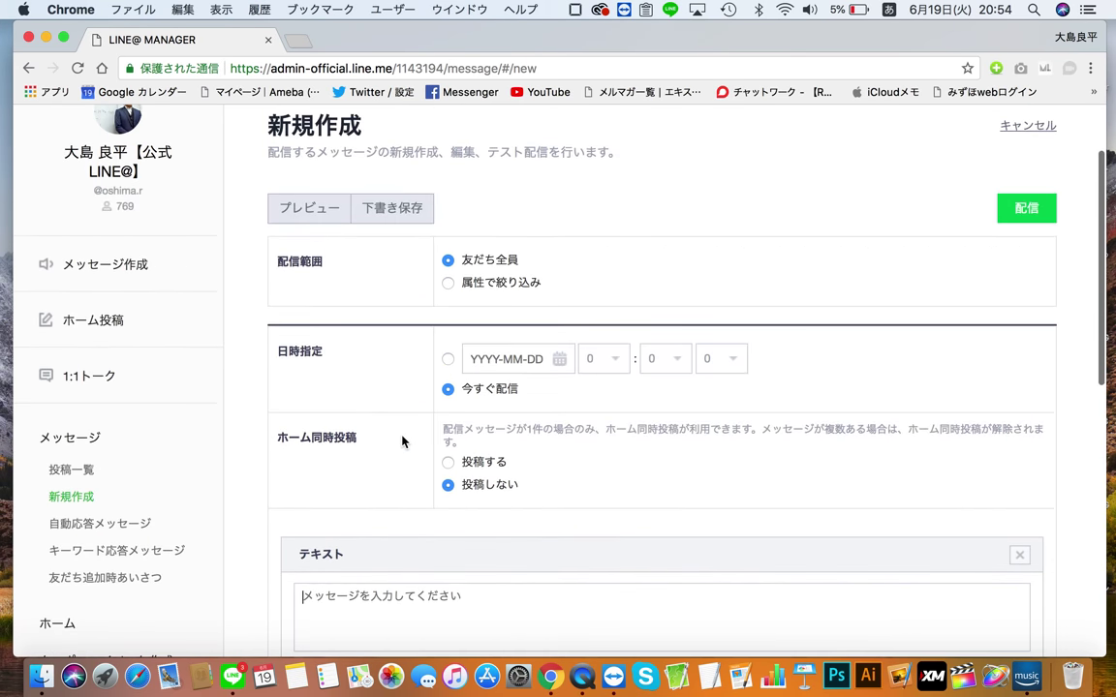
Leave the new message form and open the ホーム投稿 form for a new post.
left_click(137, 333)
left_click(665, 266)
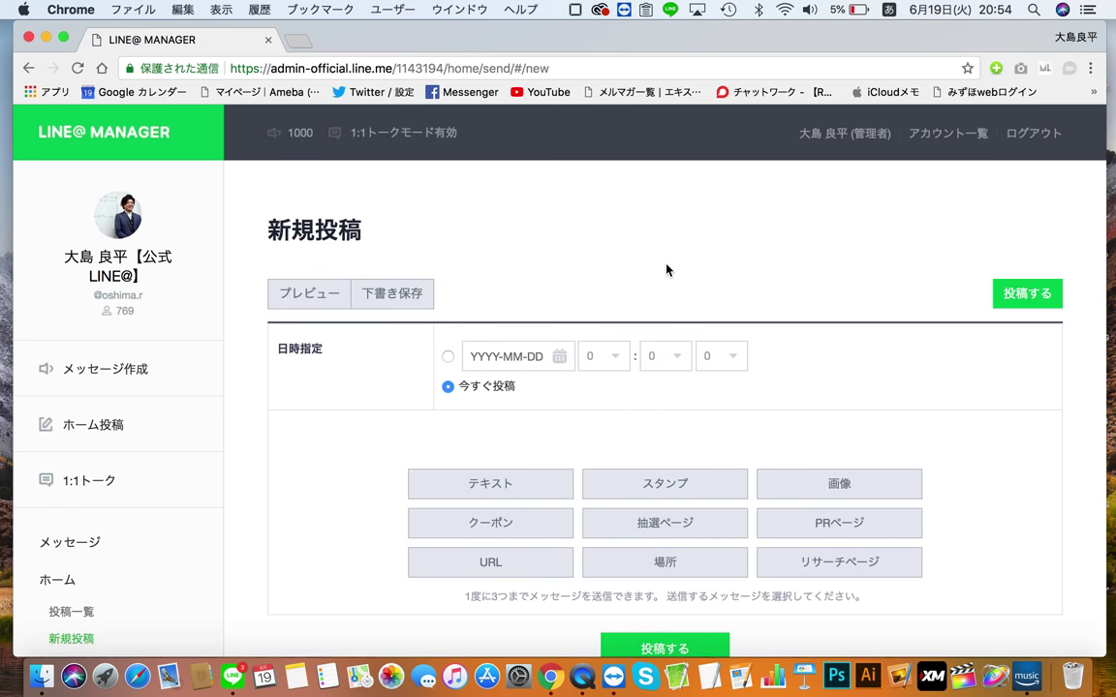
Review the new post form's 日時指定 settings and block types, and reload the ホーム投稿 form.
scroll(666, 270, "down", 5)
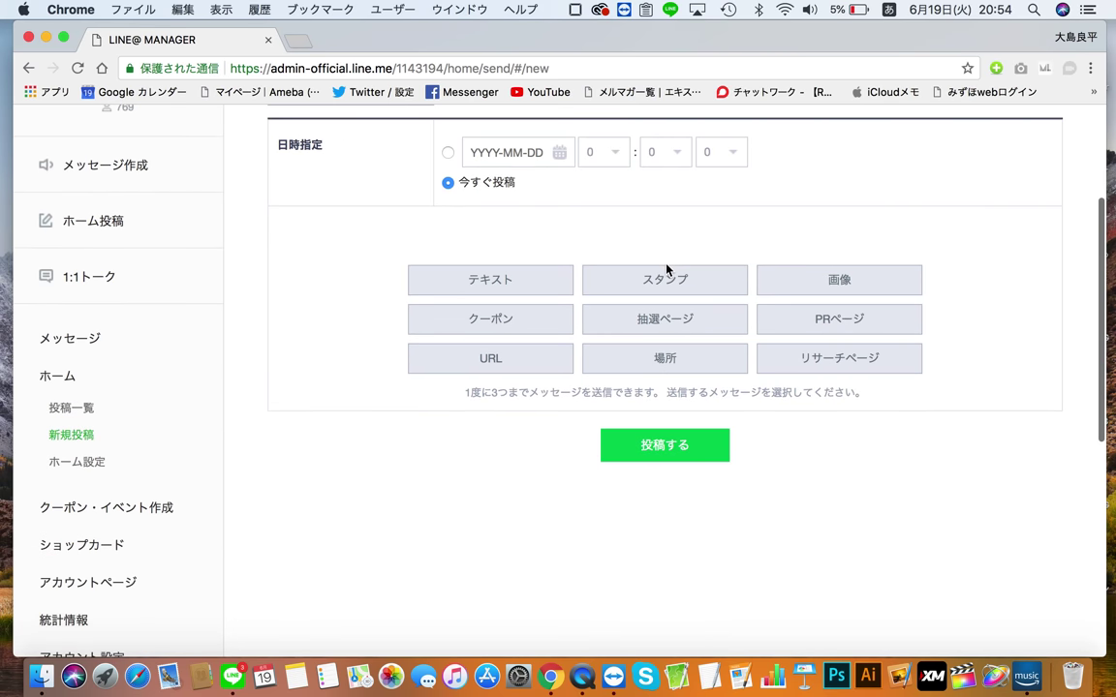
scroll(666, 270, "up", 3)
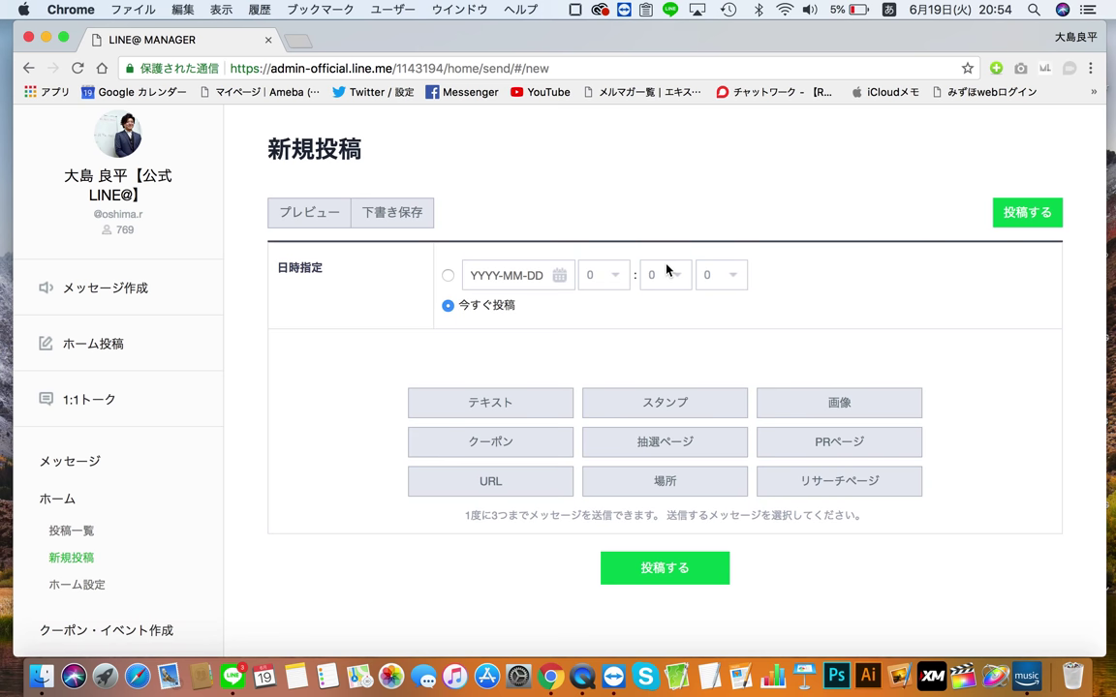
scroll(666, 271, "up", 2)
scroll(666, 270, "down", 2)
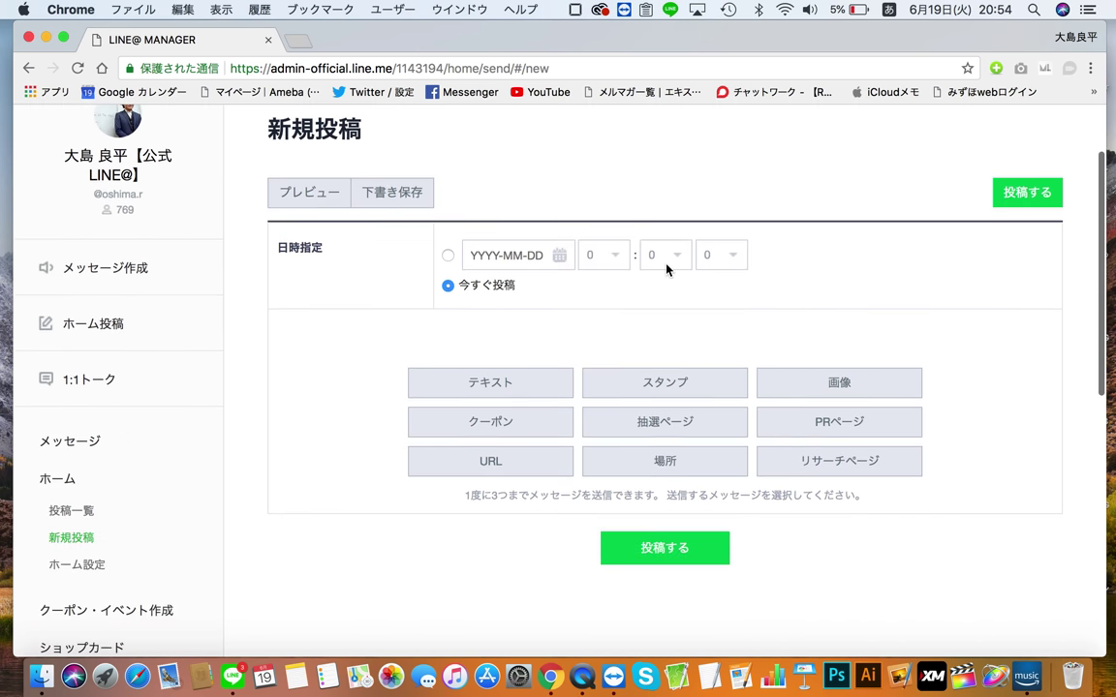
scroll(439, 299, "up", 2)
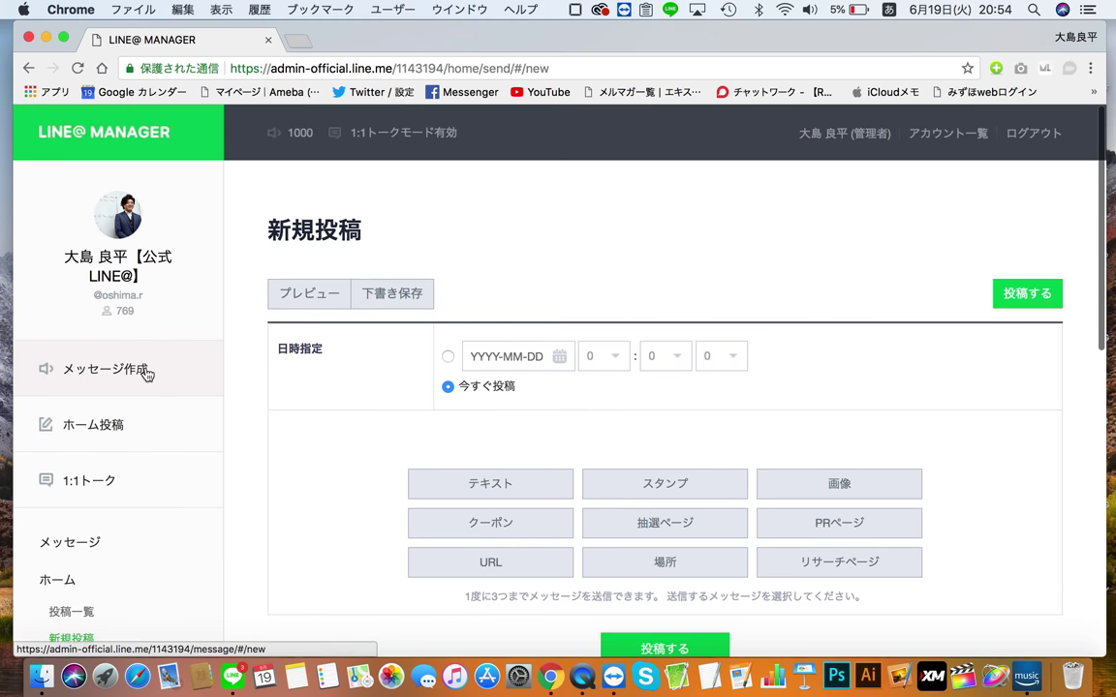
left_click(100, 421)
left_click(642, 253)
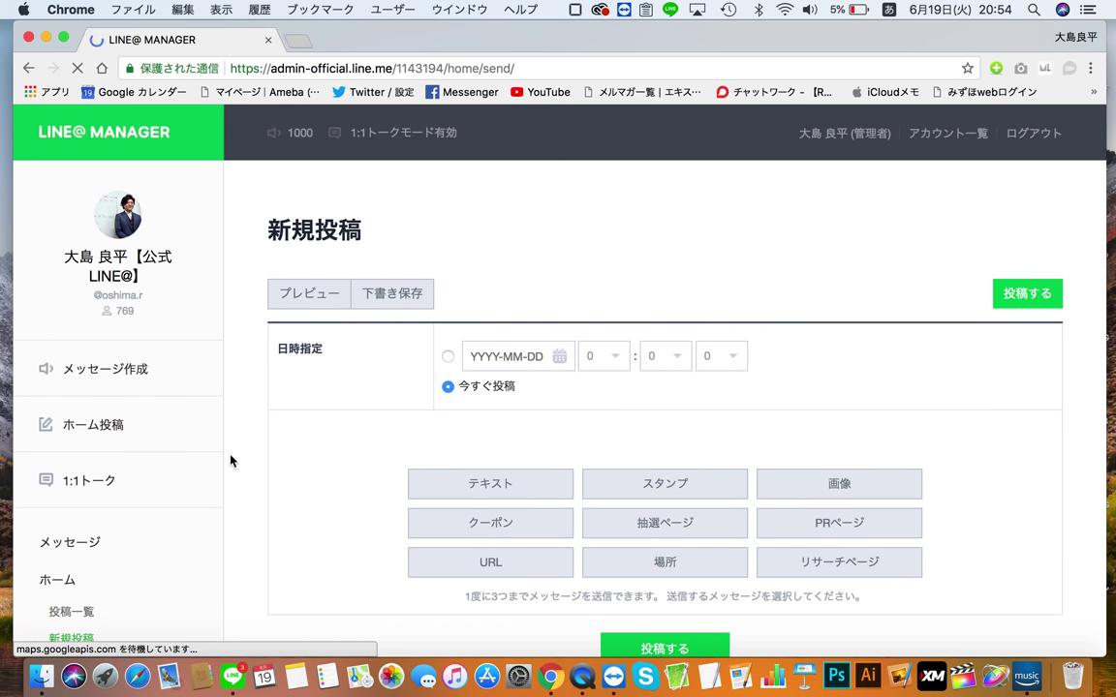
Add a テキスト block to the home post and place the cursor in its message box.
scroll(599, 283, "down", 2)
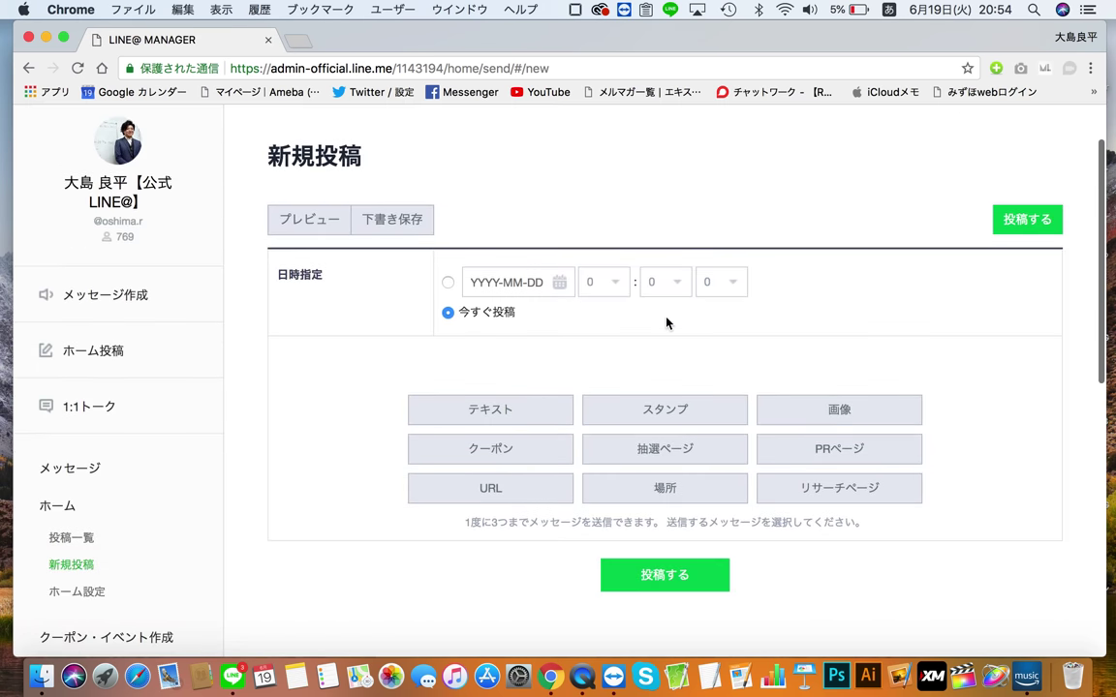
left_click(534, 428)
left_click(488, 431)
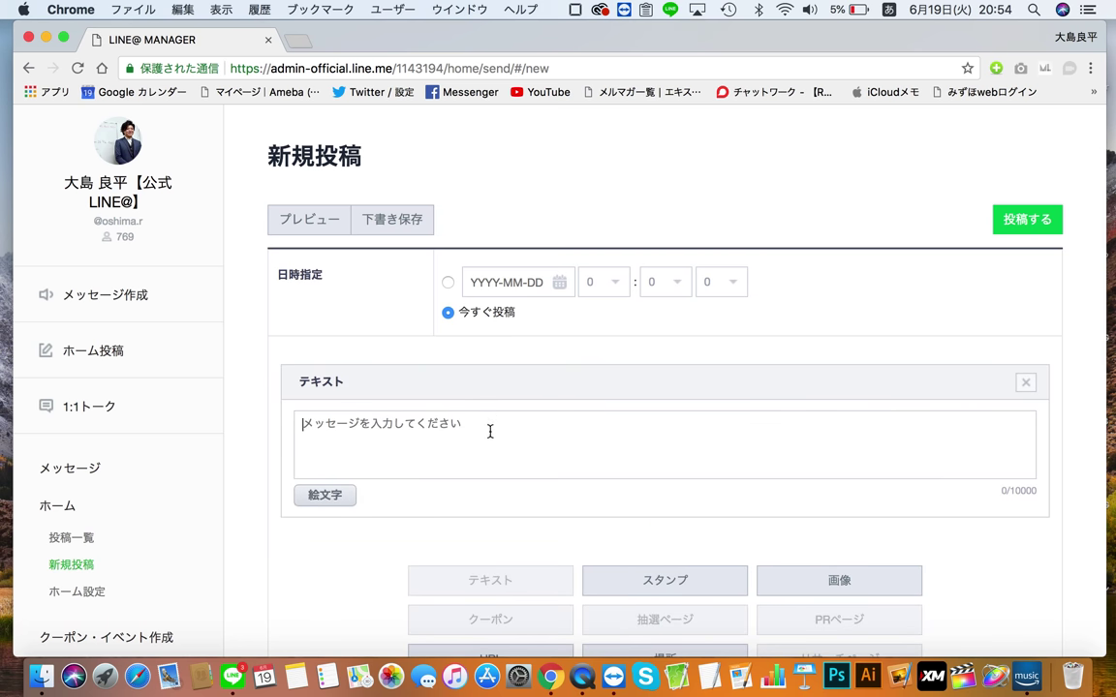
Check the テキスト block's character limit and the block types that can be combined with it.
scroll(491, 432, "down", 4)
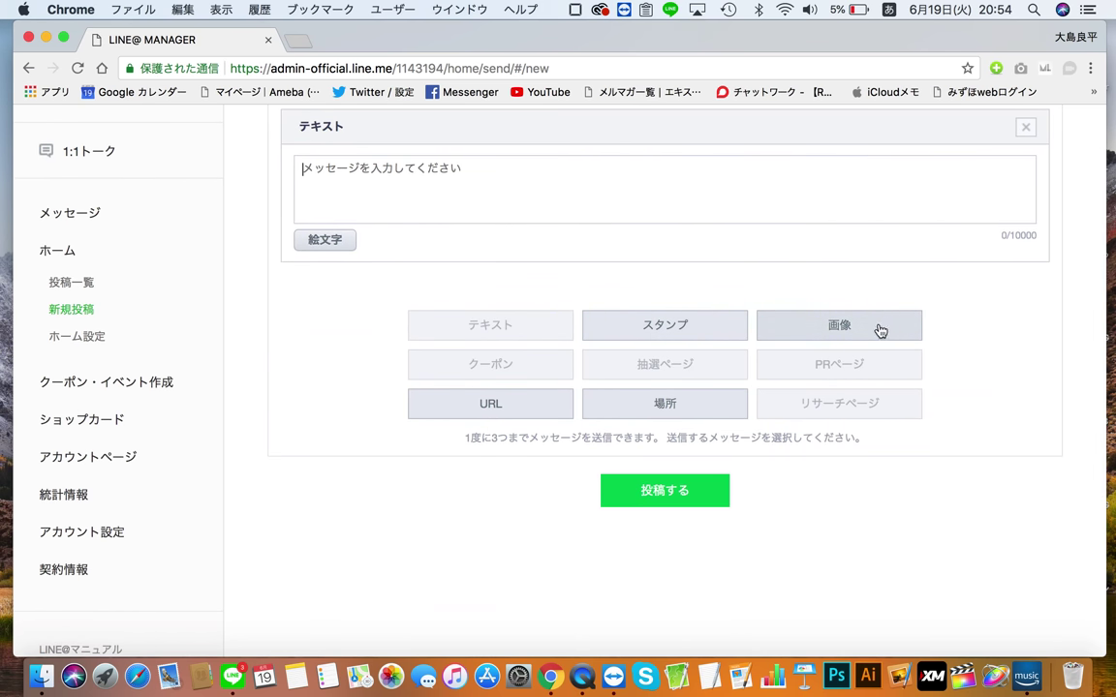
scroll(839, 330, "up", 2)
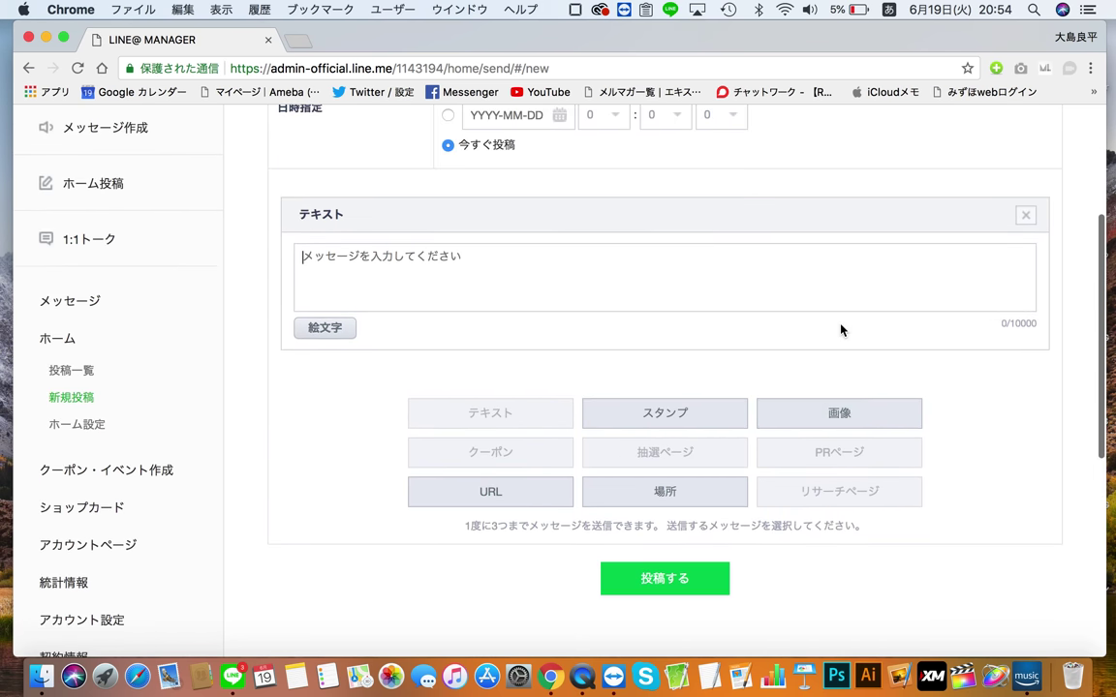
triple_click(1013, 322)
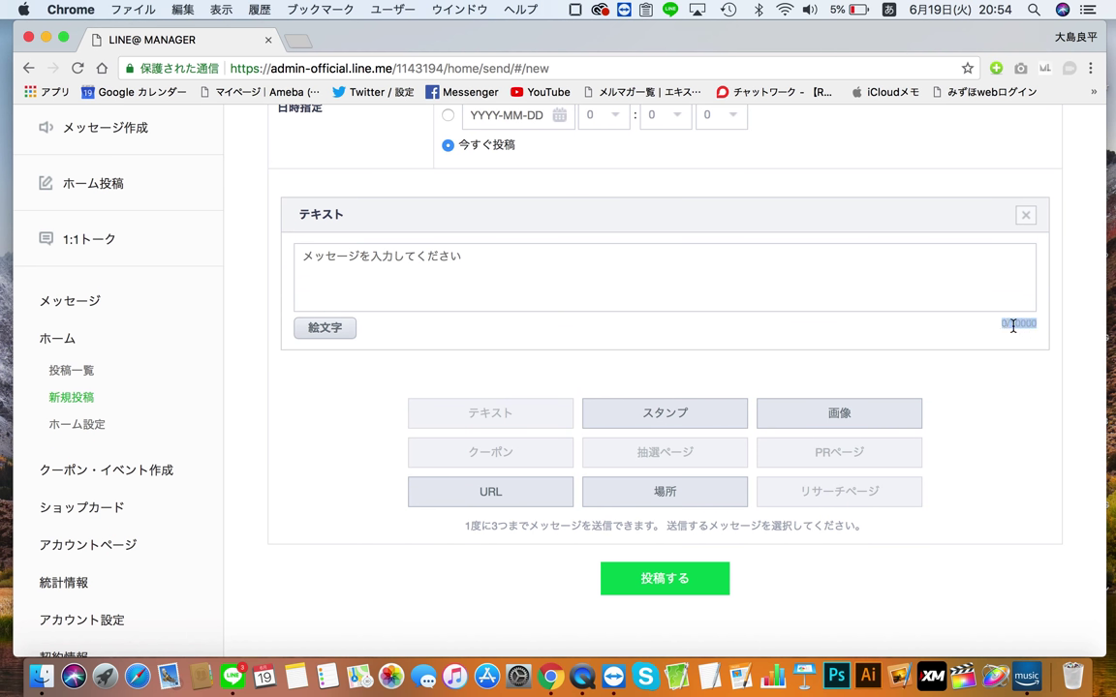
left_click(569, 296)
scroll(569, 297, "down", 1)
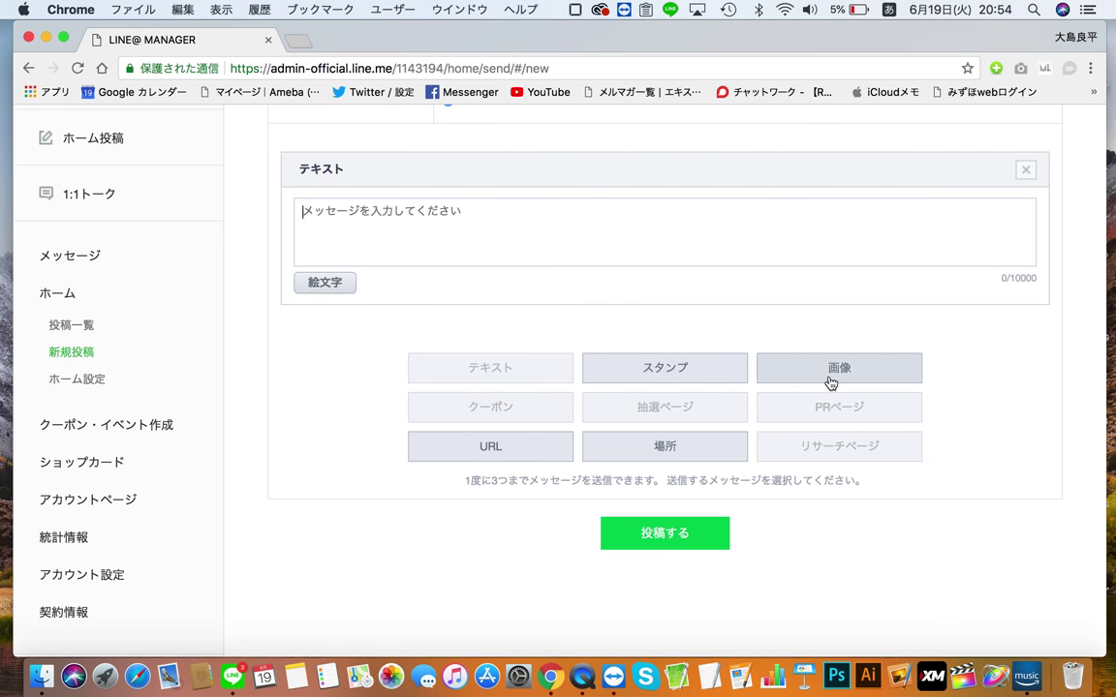
Review the home post form from the preview and draft options through 日時指定 to the テキスト block and block types.
scroll(448, 241, "up", 6)
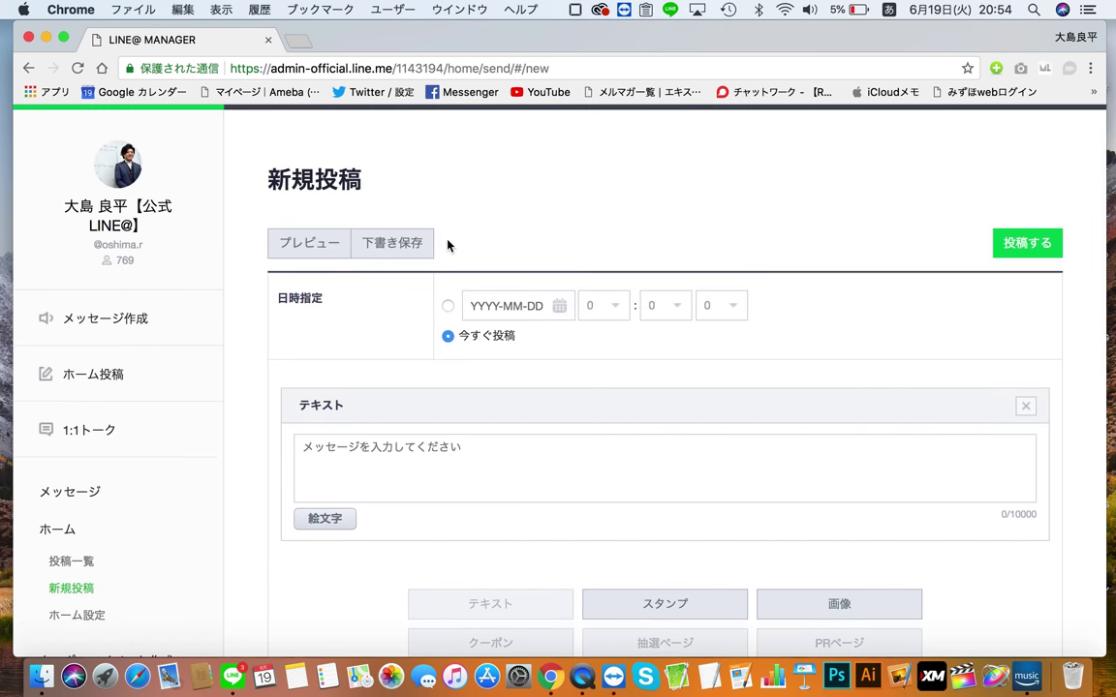
scroll(448, 243, "up", 1)
scroll(448, 245, "down", 3)
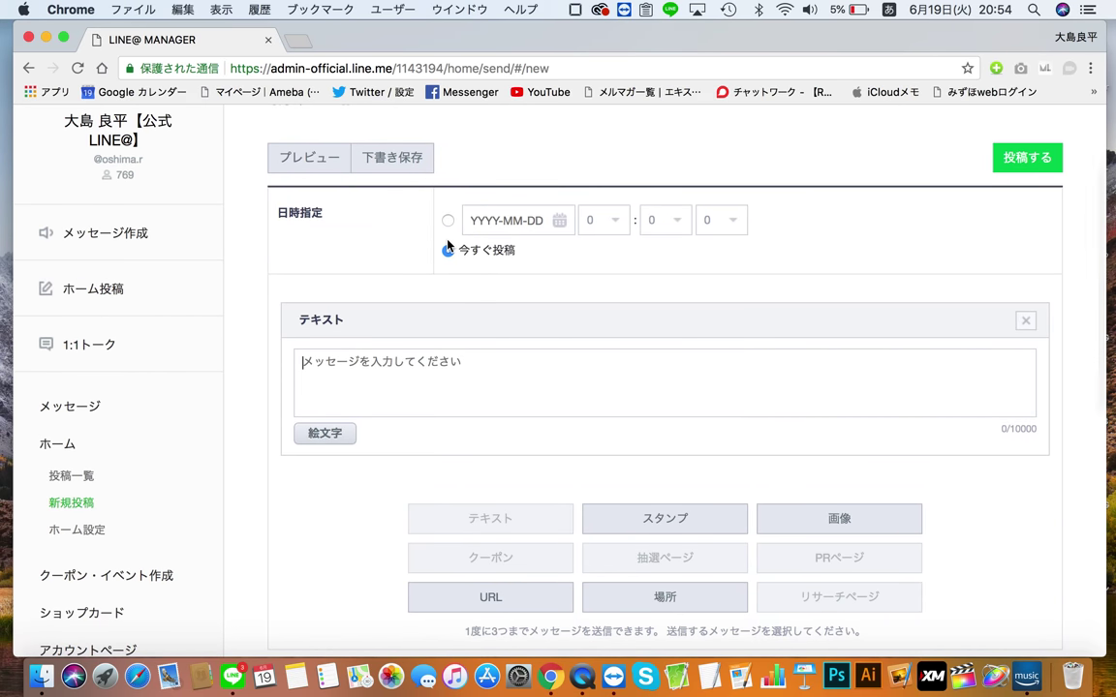
scroll(448, 245, "up", 3)
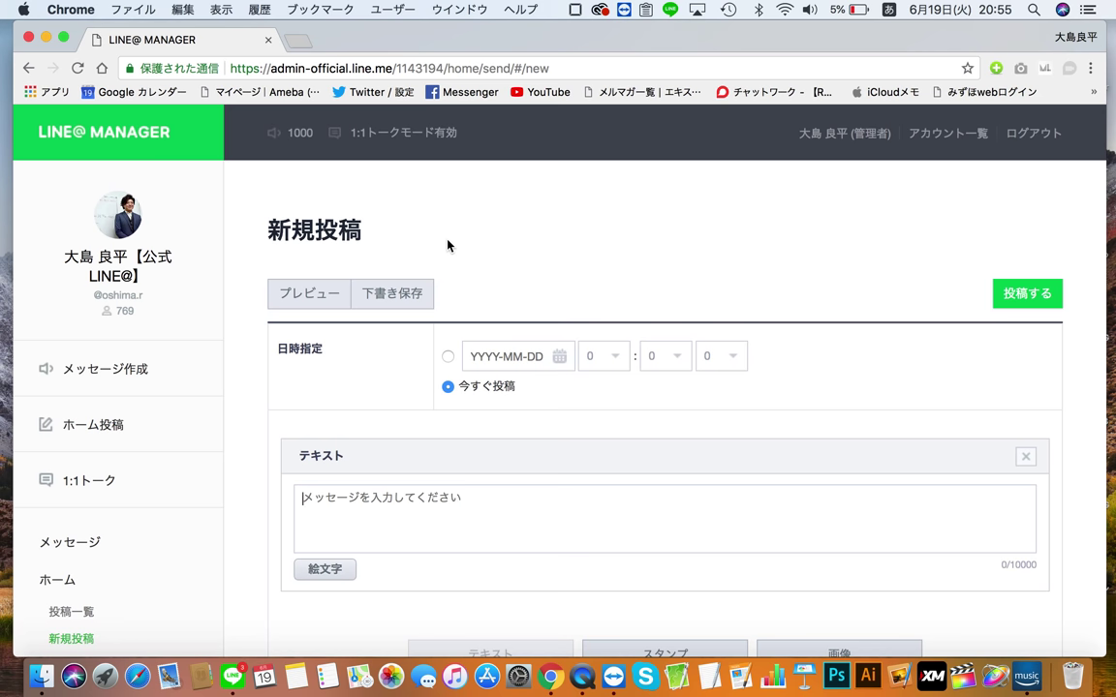
scroll(448, 245, "down", 2)
scroll(448, 245, "up", 1)
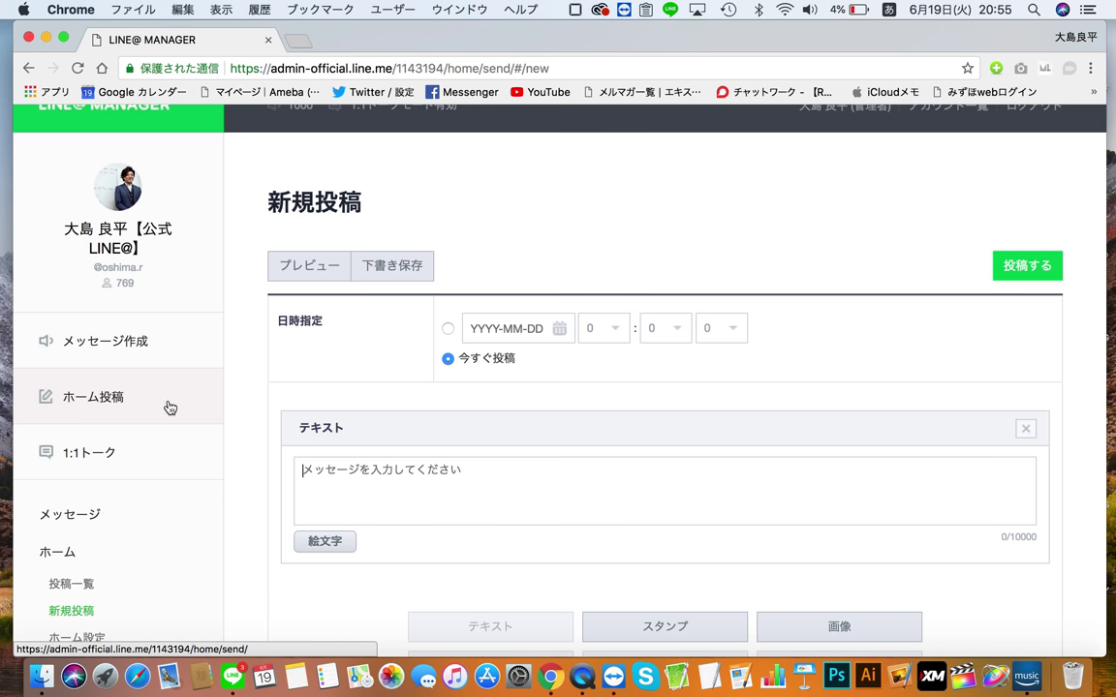
scroll(298, 398, "down", 3)
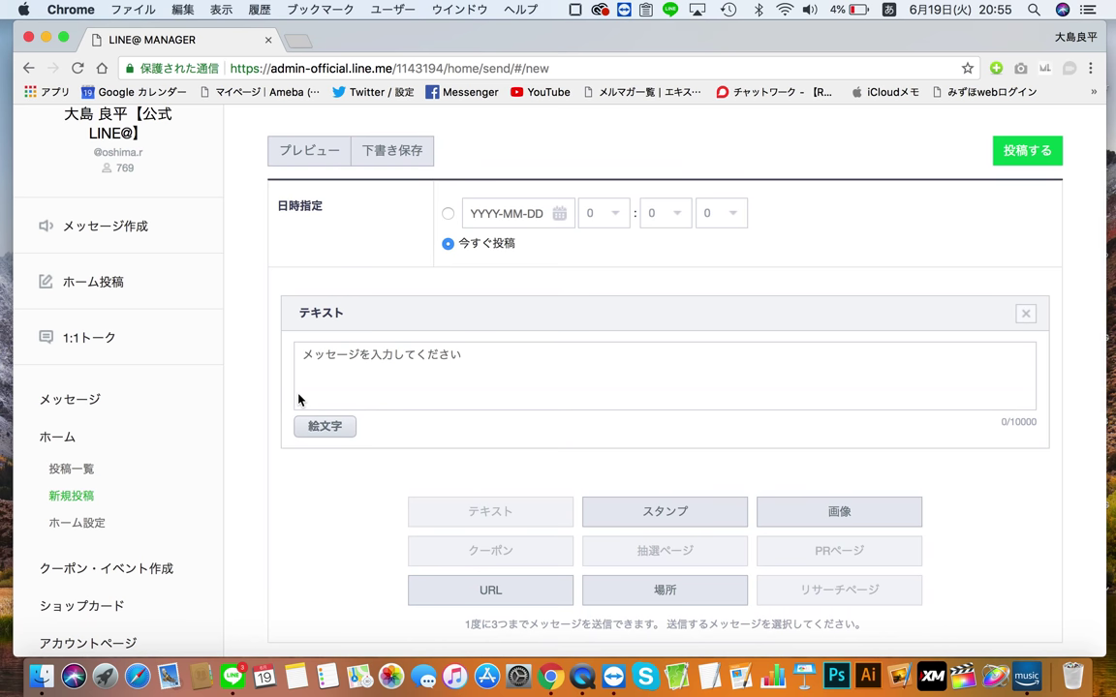
scroll(299, 398, "up", 2)
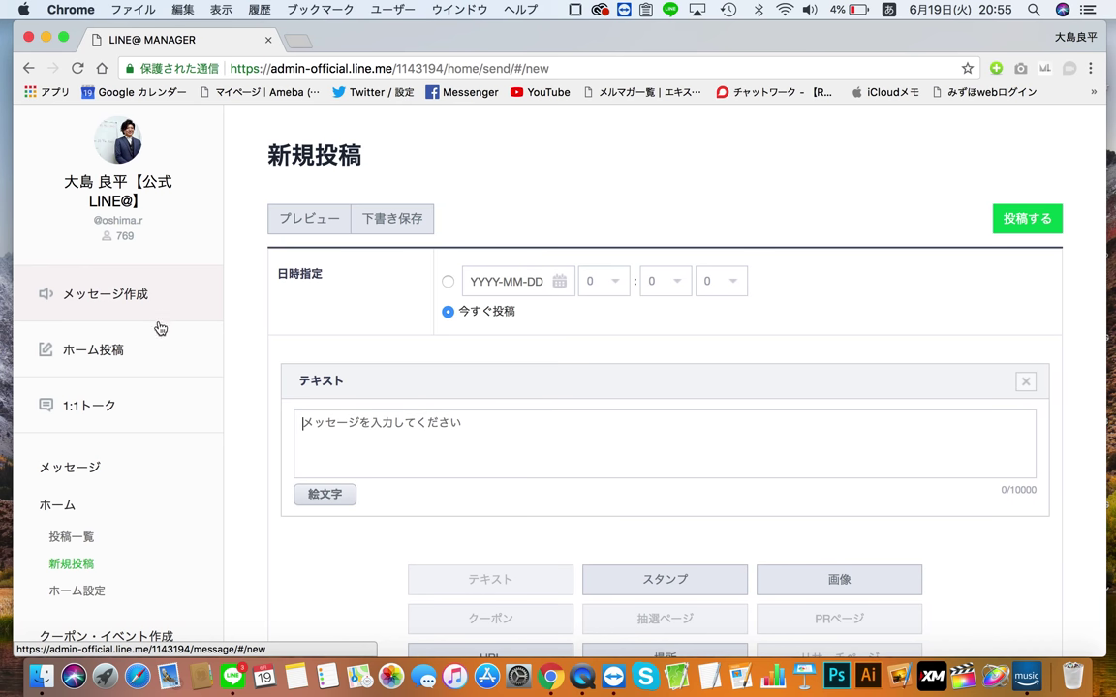
scroll(361, 262, "down", 1)
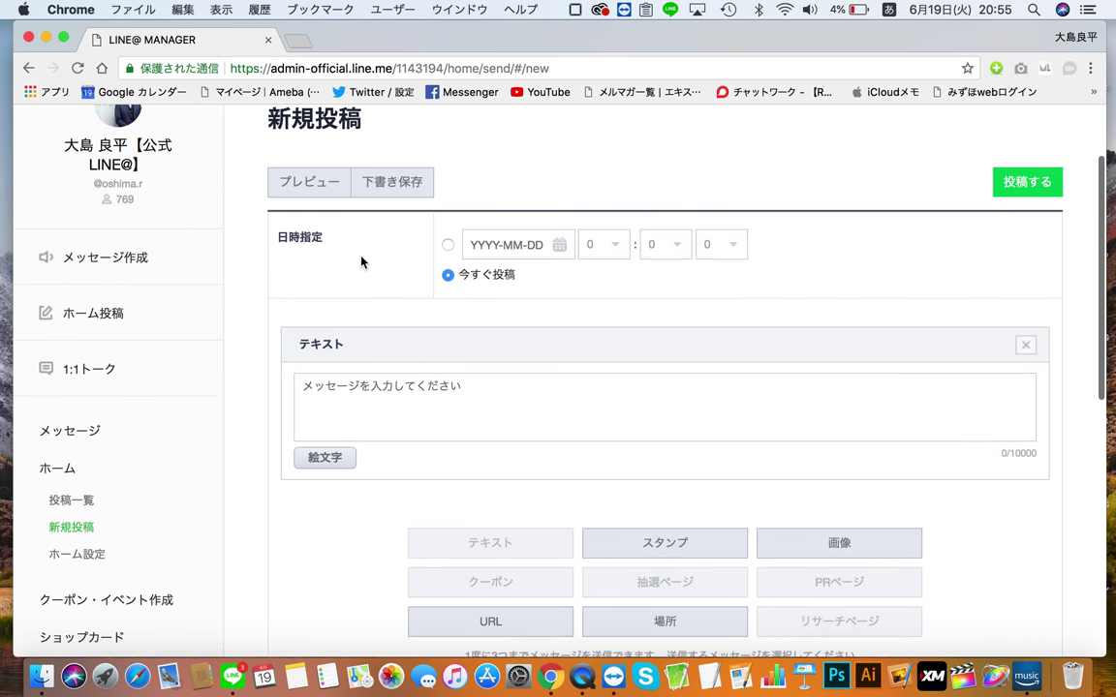
Leave the unsaved home post for the message section and open its 友だち追加時あいさつ page.
left_click(157, 276)
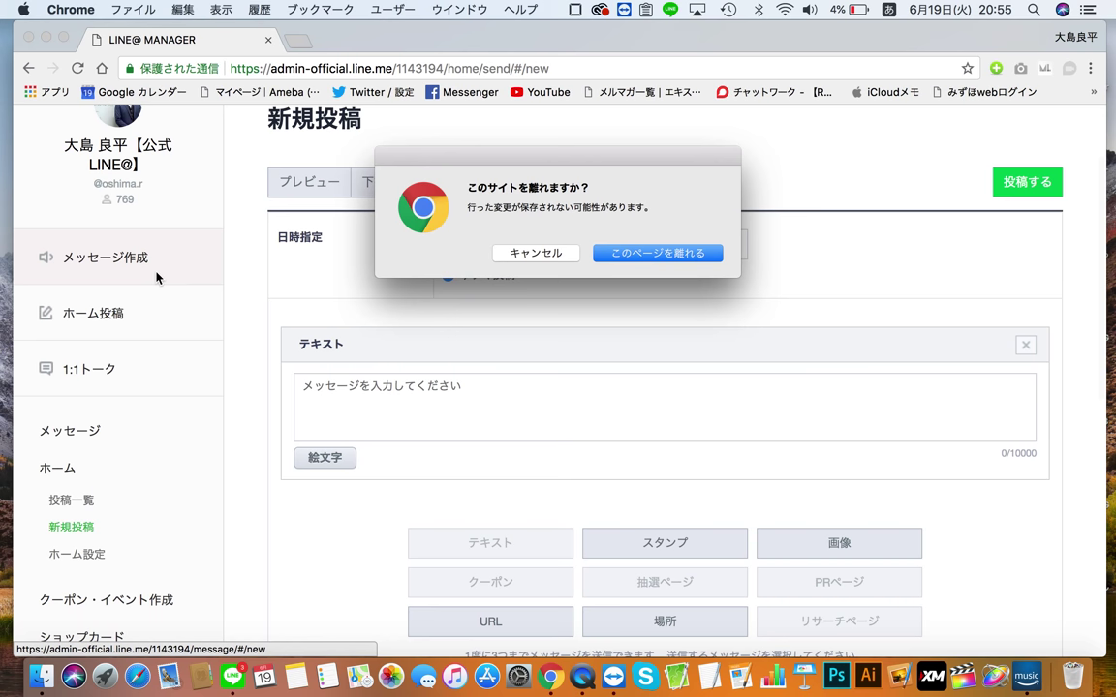
left_click(642, 253)
scroll(361, 320, "down", 2)
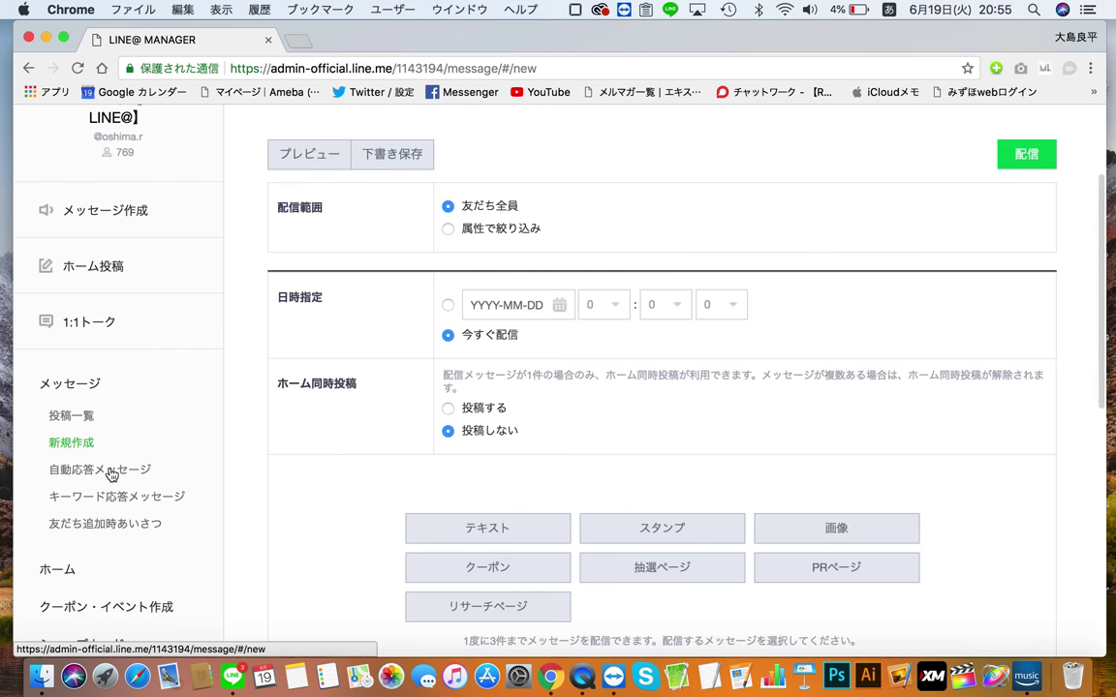
left_click(93, 471)
left_click(662, 255)
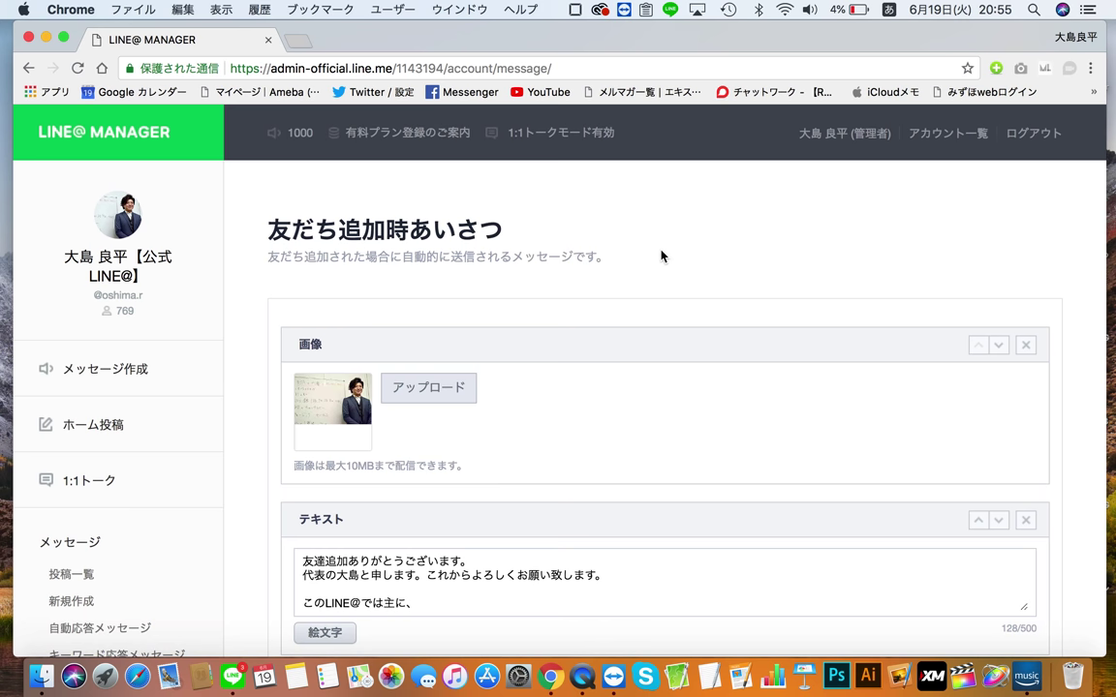
Look through the 友だち追加時あいさつ page, from the 画像 block and the テキスト blocks to the block types and save option.
scroll(662, 256, "down", 1)
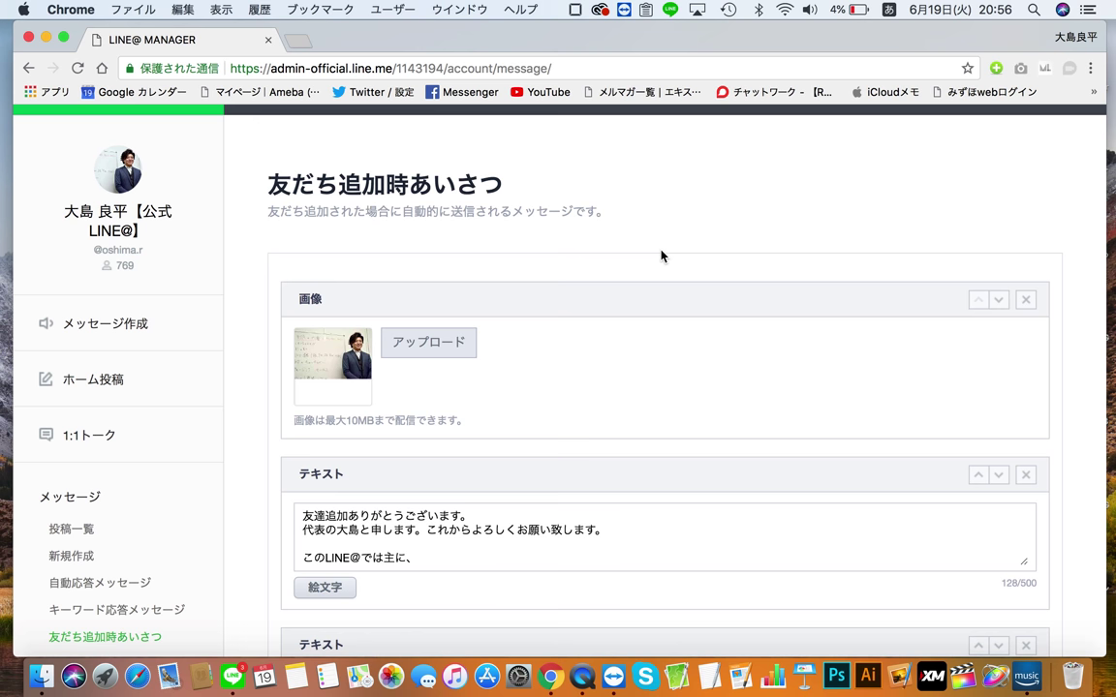
scroll(660, 320, "down", 2)
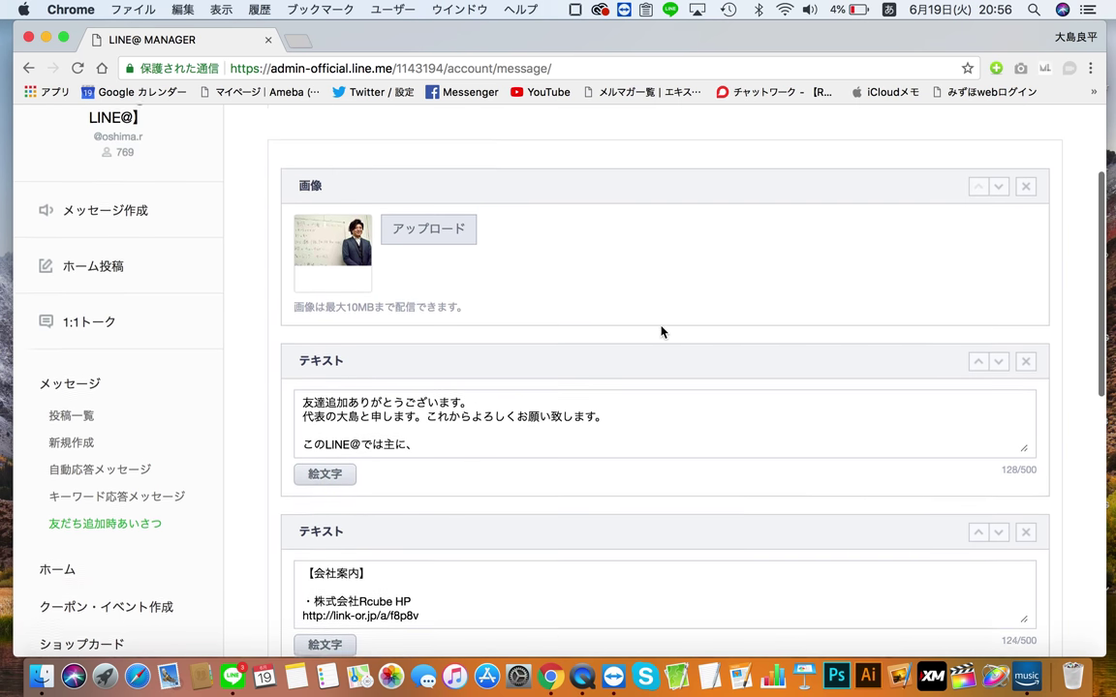
scroll(661, 329, "down", 8)
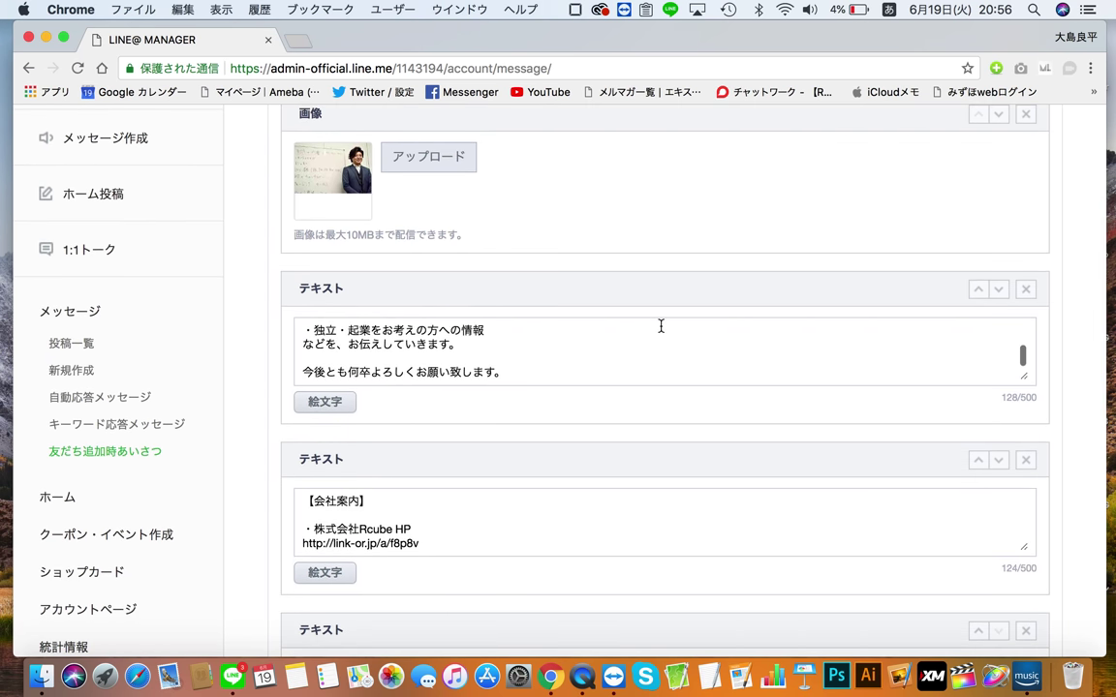
scroll(660, 325, "down", 10)
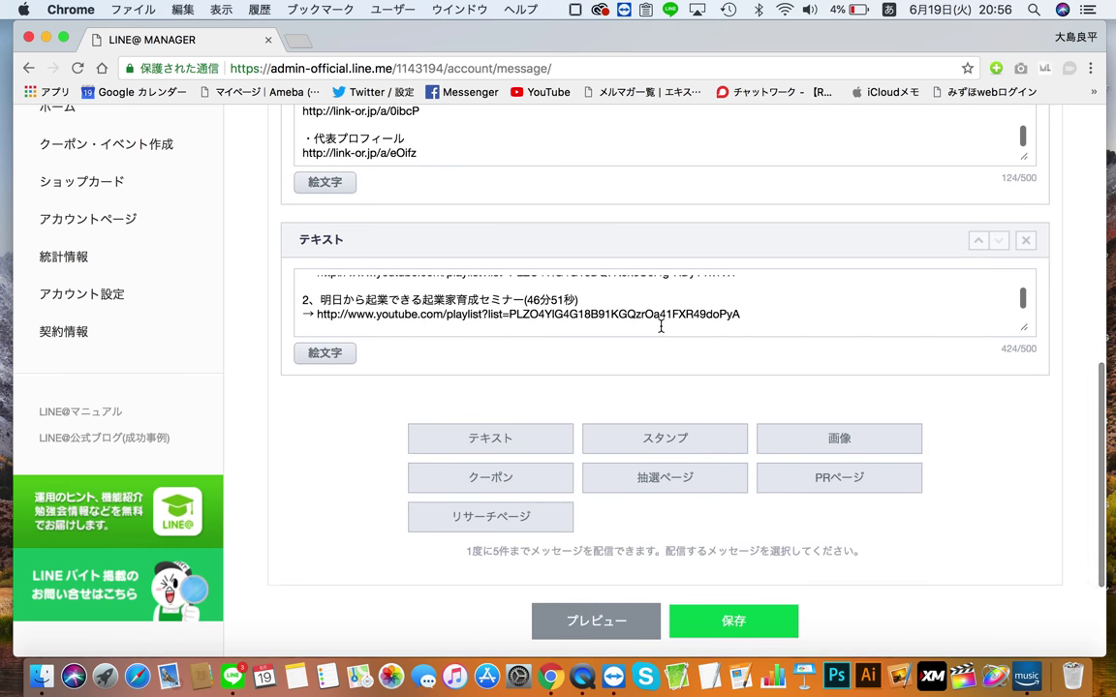
scroll(661, 330, "down", 2)
scroll(660, 329, "up", 8)
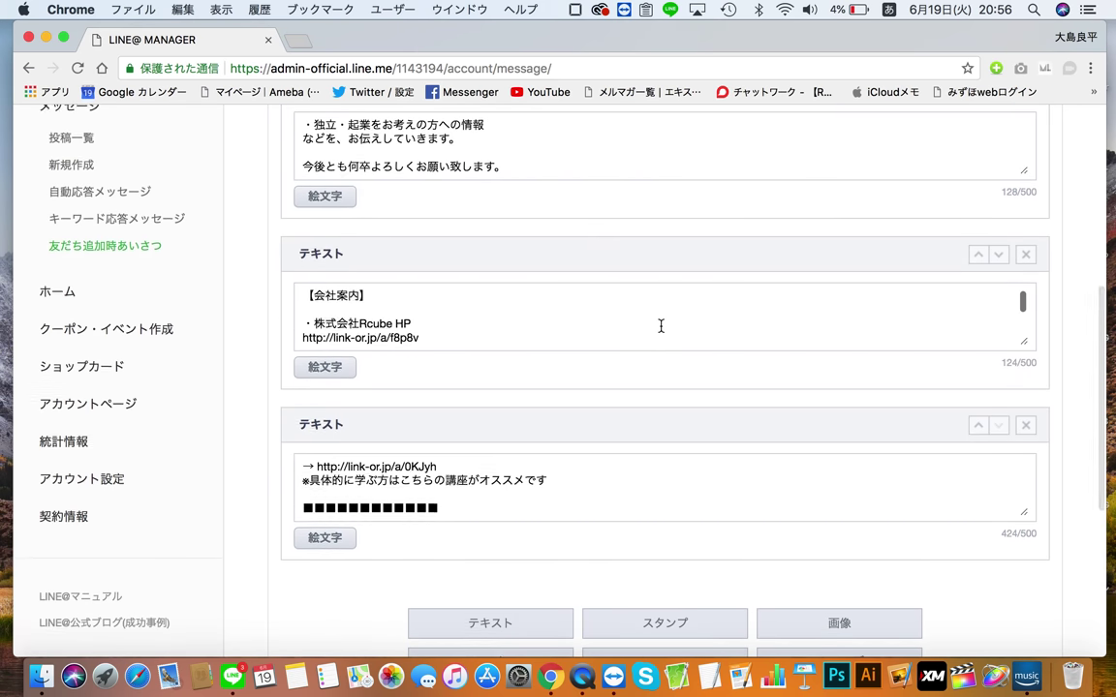
scroll(661, 332, "up", 6)
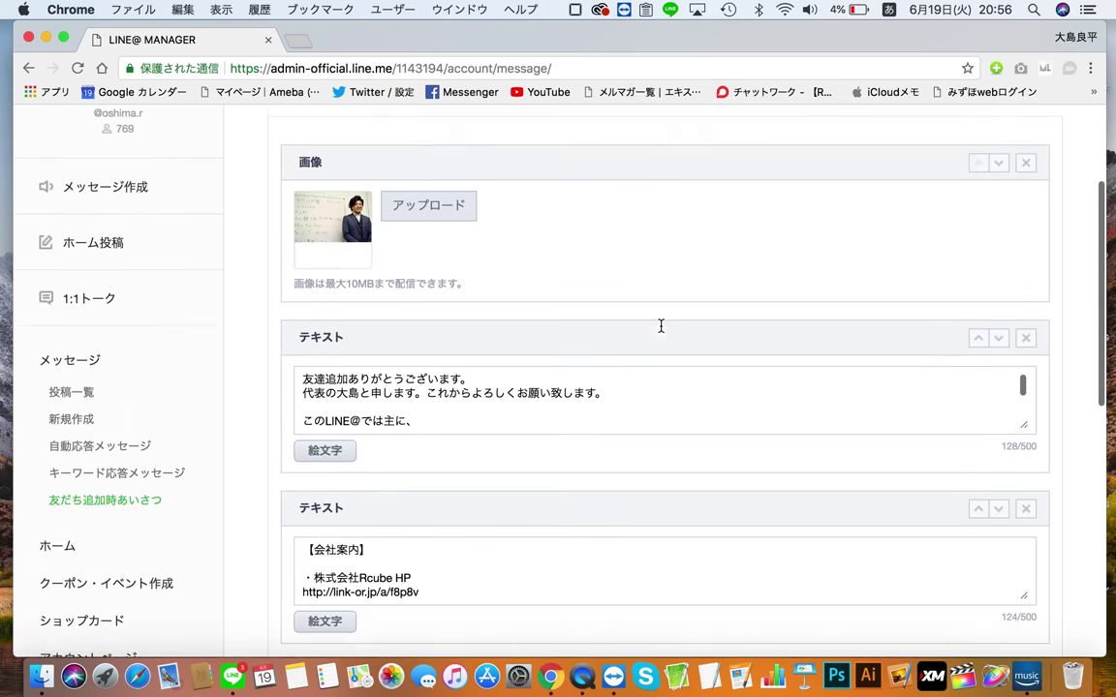
Read the whole greeting in the first テキスト block, from its opening lines to the closing line.
scroll(661, 333, "down", 1)
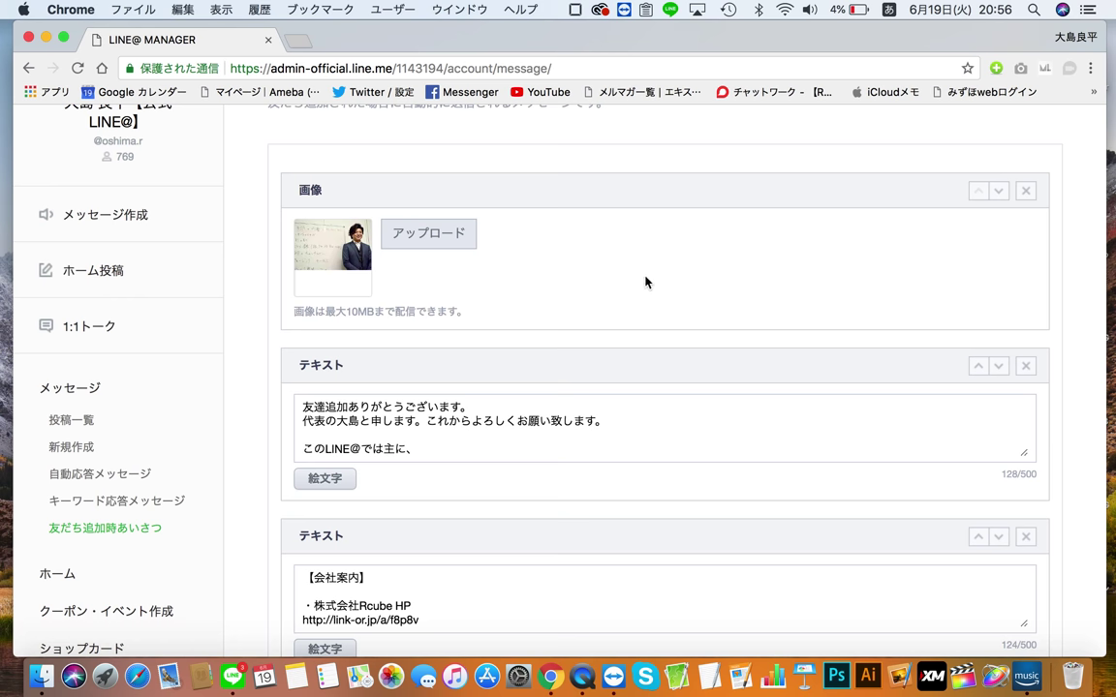
scroll(584, 255, "down", 2)
scroll(503, 341, "down", 2)
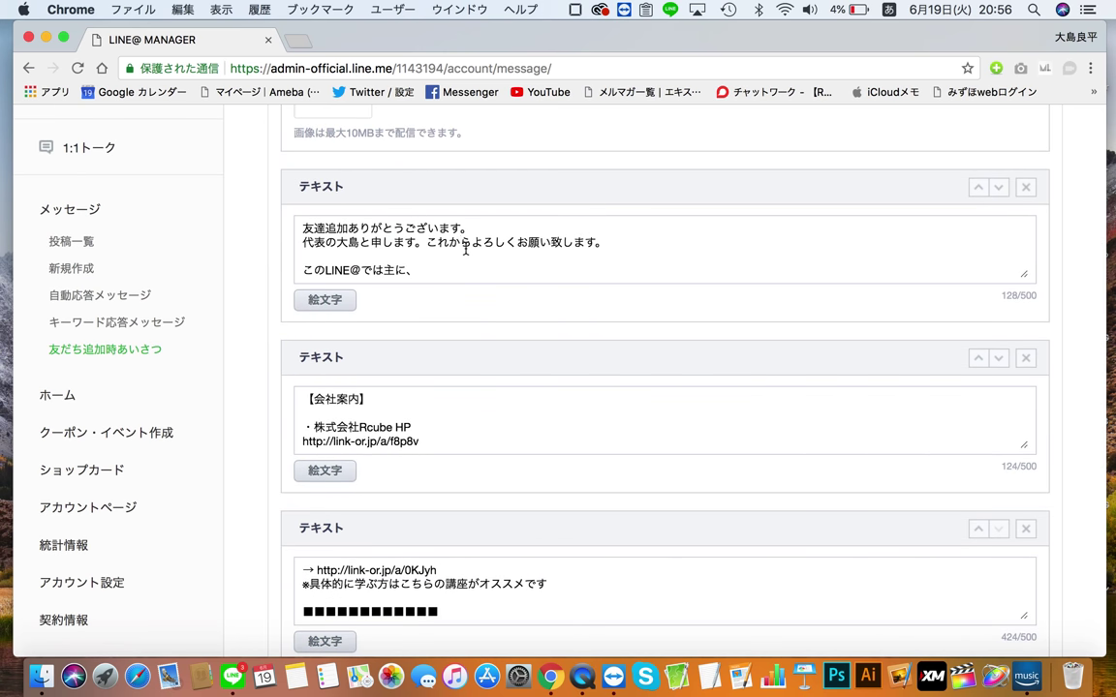
scroll(465, 250, "down", 3)
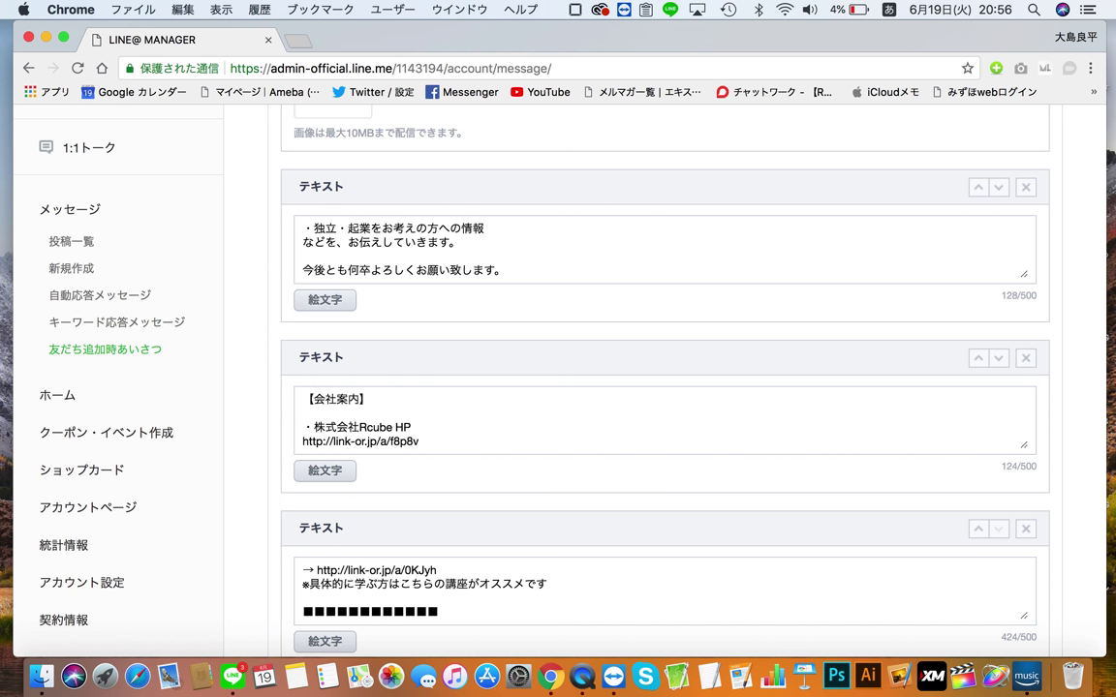
key("Up")
key("Up")
key("Up")
key("Up")
key("Up")
key("Up")
key("Up")
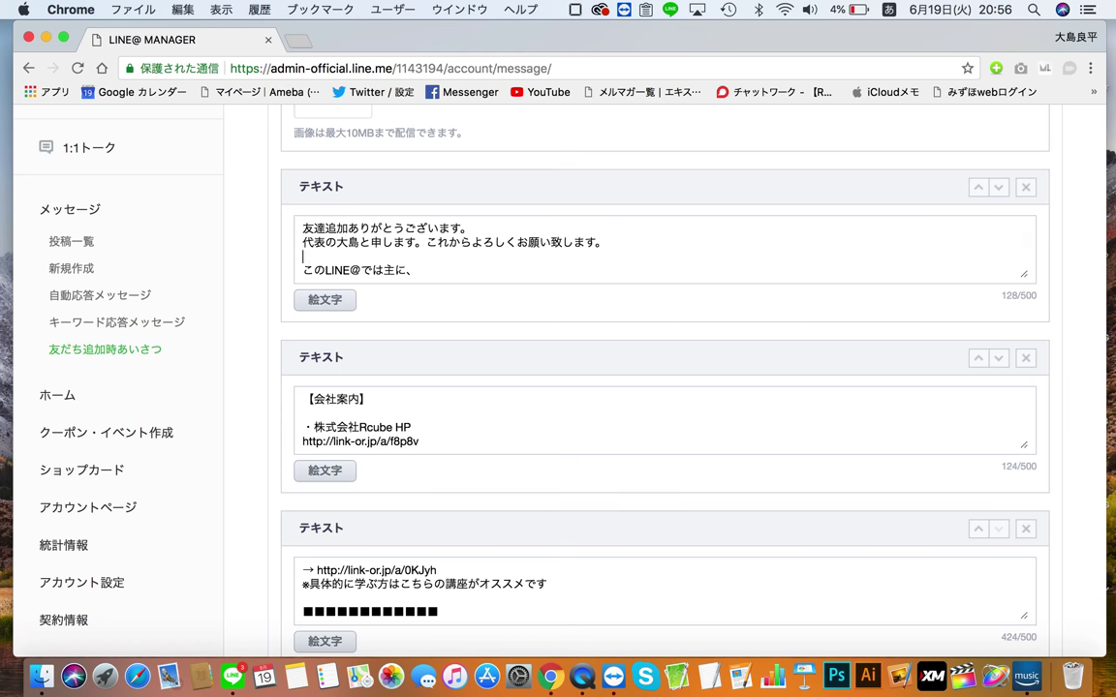
scroll(461, 249, "down", 3)
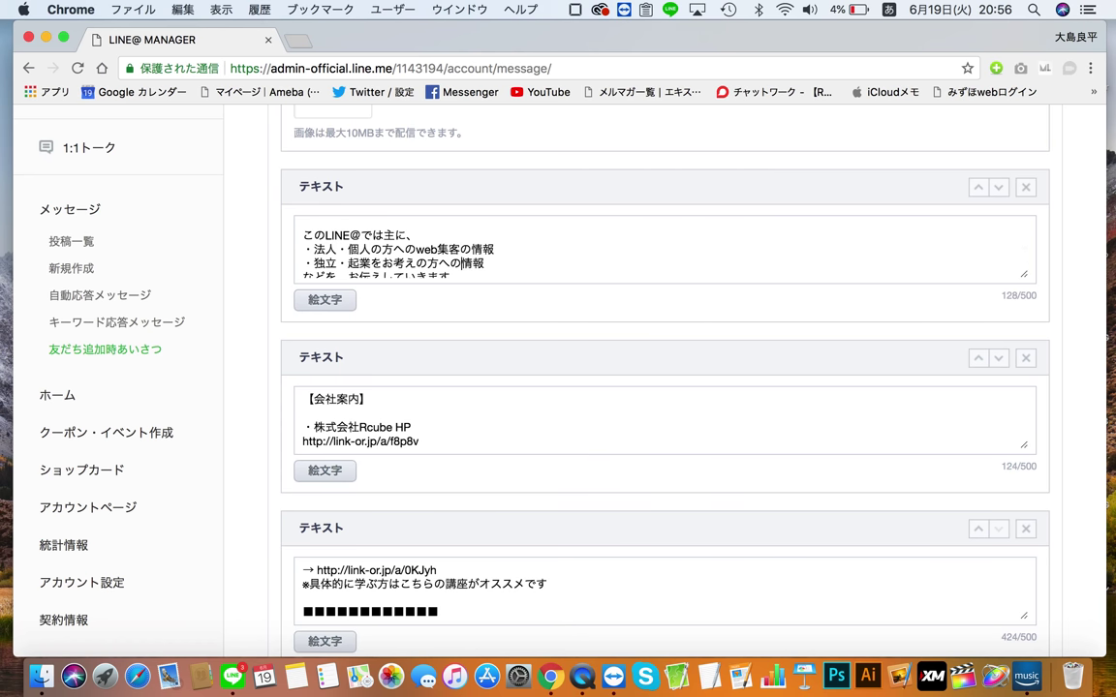
key("Down")
key("Down")
key("Down")
key("Down")
key("Down")
key("Down")
key("Down")
key("Down")
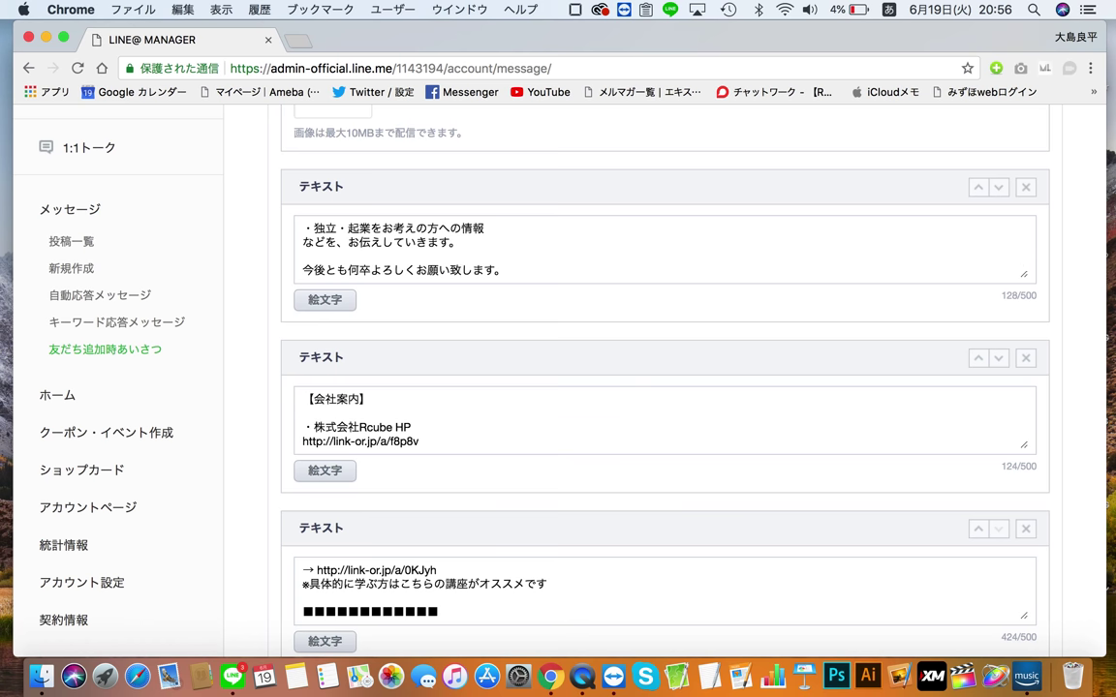
Highlight the first テキスト block's character counter and examine the remaining テキスト blocks and available block types.
triple_click(1010, 292)
scroll(1008, 296, "down", 2)
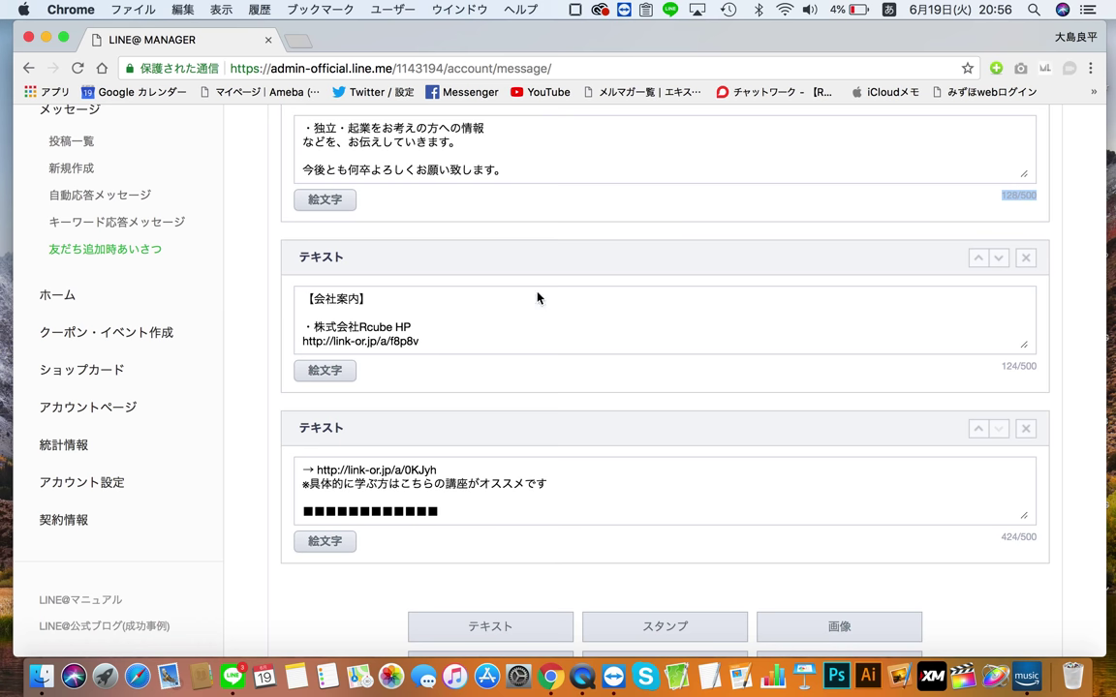
scroll(614, 484, "down", 5)
scroll(581, 455, "up", 1)
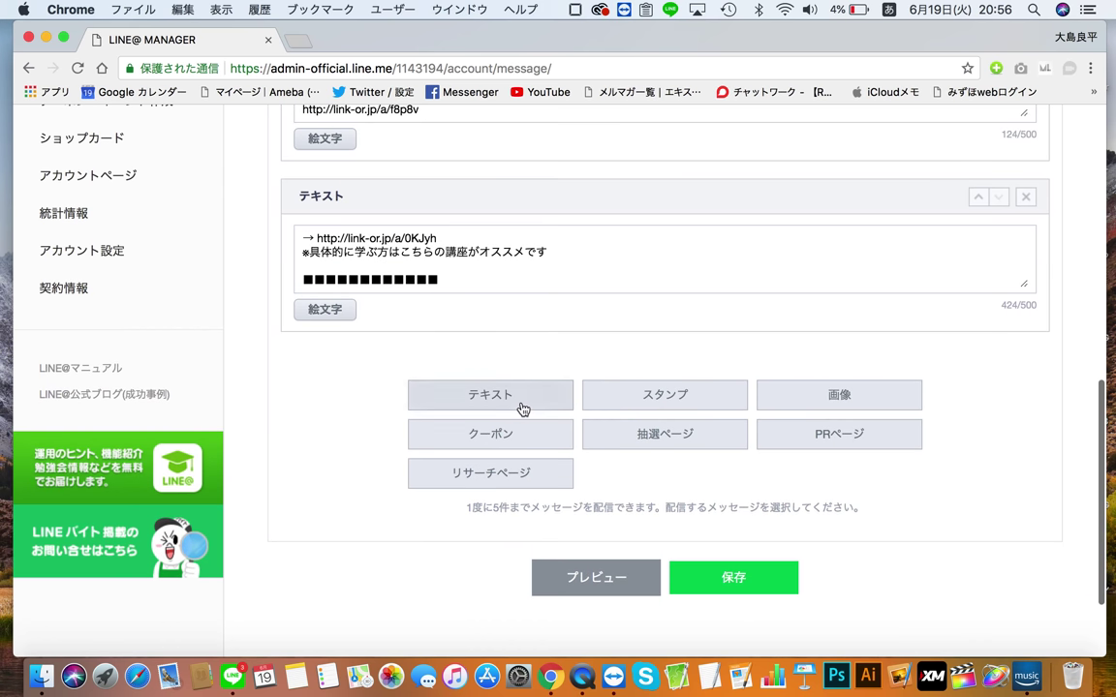
Highlight part of the note about delivering up to five messages at once and look over the テキスト blocks above it.
triple_click(510, 514)
double_click(639, 511)
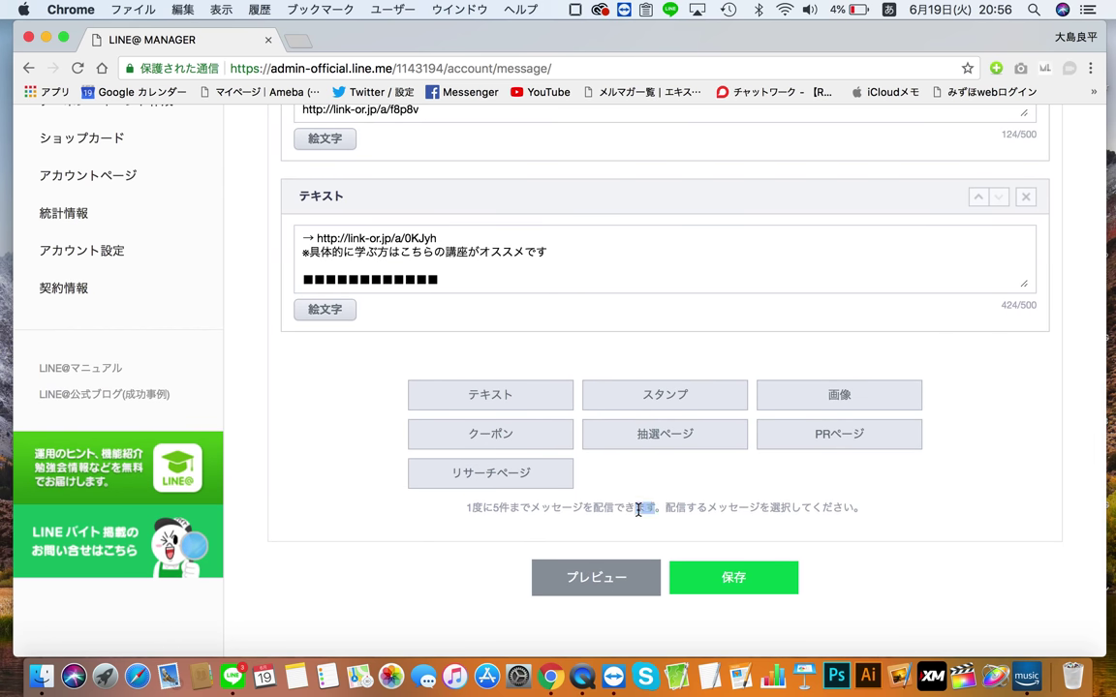
scroll(638, 513, "up", 10)
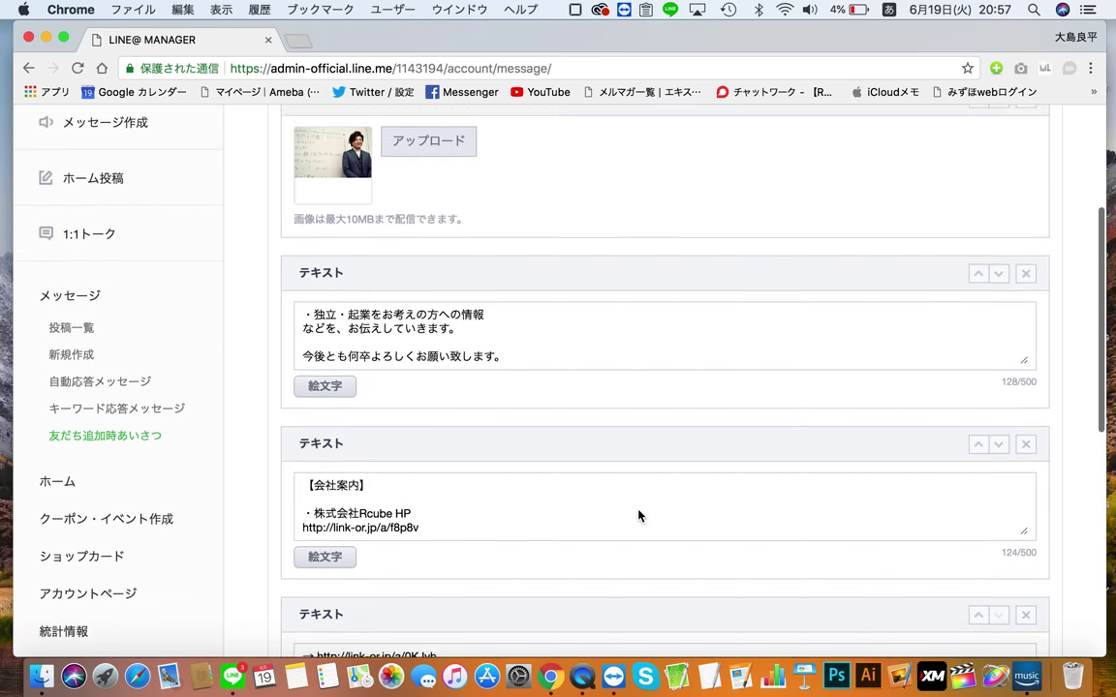
scroll(638, 515, "down", 5)
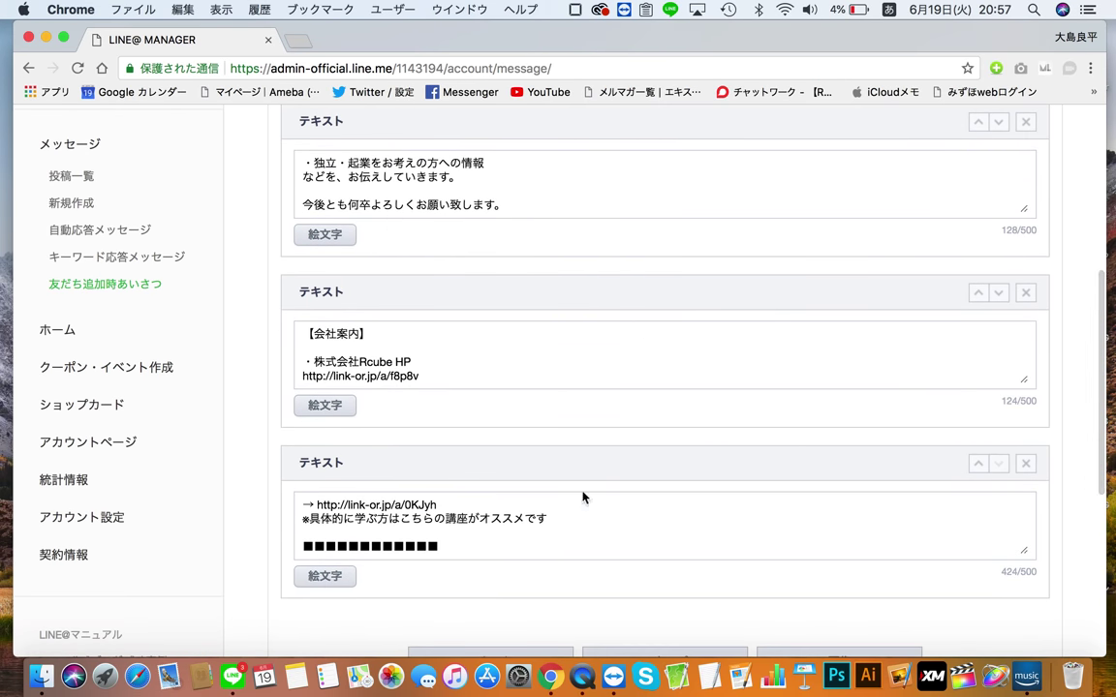
Examine the second テキスト block's 【会社案内】 message, including the company site, official blog and profile links.
scroll(478, 345, "down", 5)
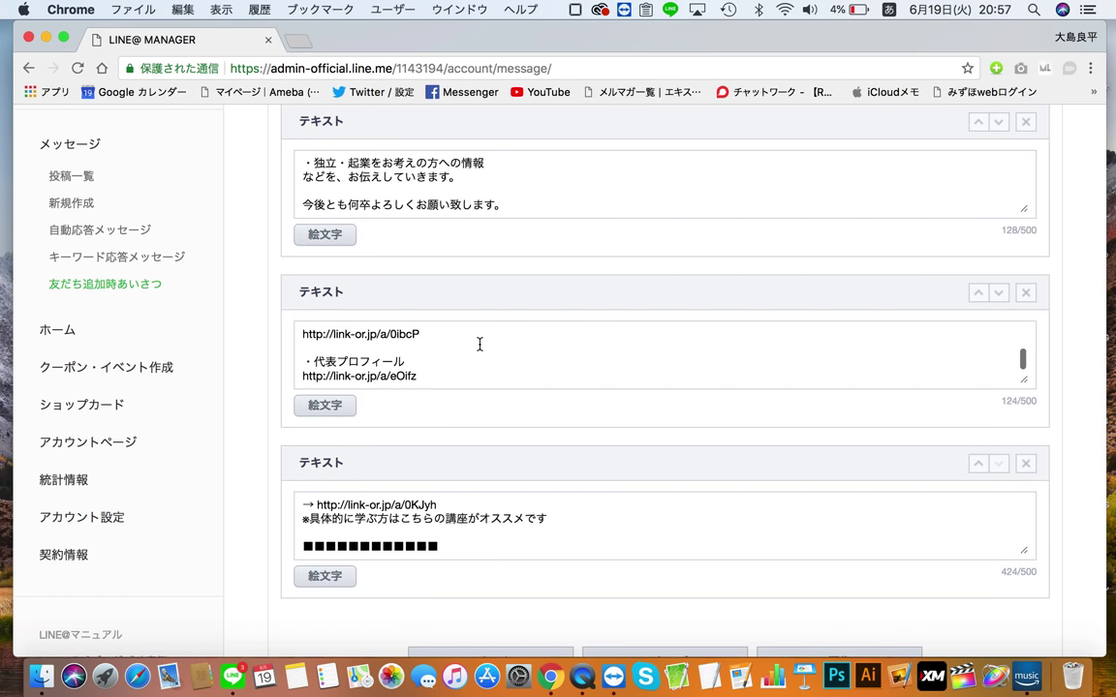
scroll(479, 348, "up", 3)
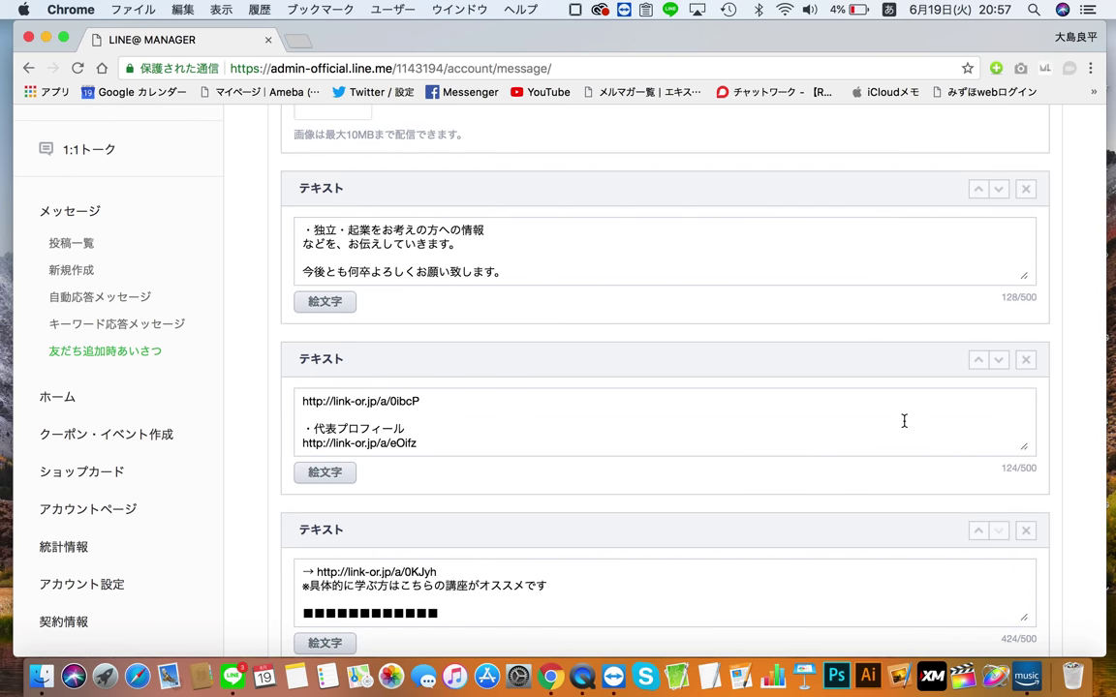
left_click(891, 427)
scroll(891, 427, "down", 2)
scroll(752, 349, "up", 3)
scroll(753, 350, "down", 2)
scroll(754, 438, "down", 5)
scroll(753, 431, "up", 4)
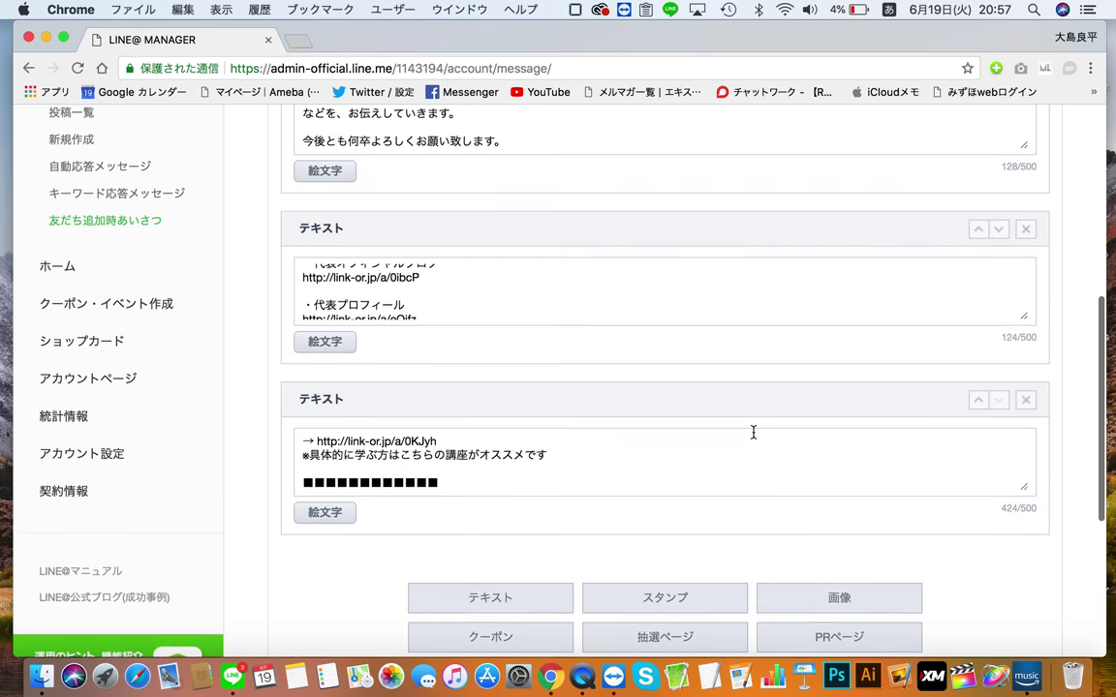
scroll(753, 438, "up", 3)
scroll(737, 418, "up", 3)
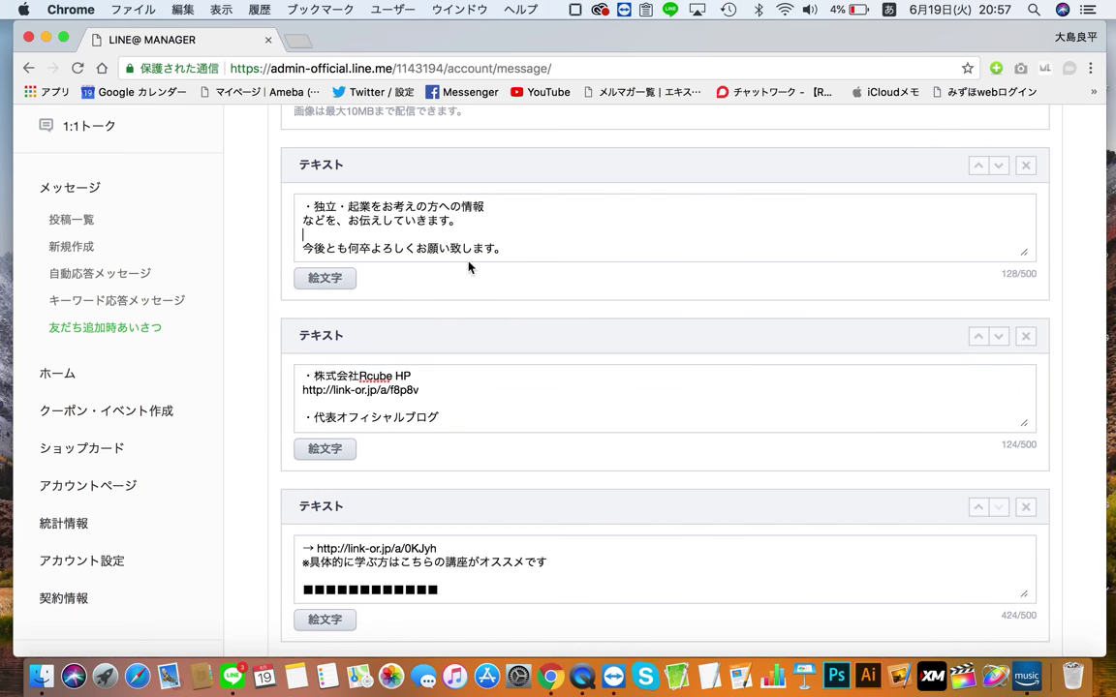
Reread the first テキスト block's greeting, from the thanks for adding the account to the closing line.
scroll(502, 240, "up", 5)
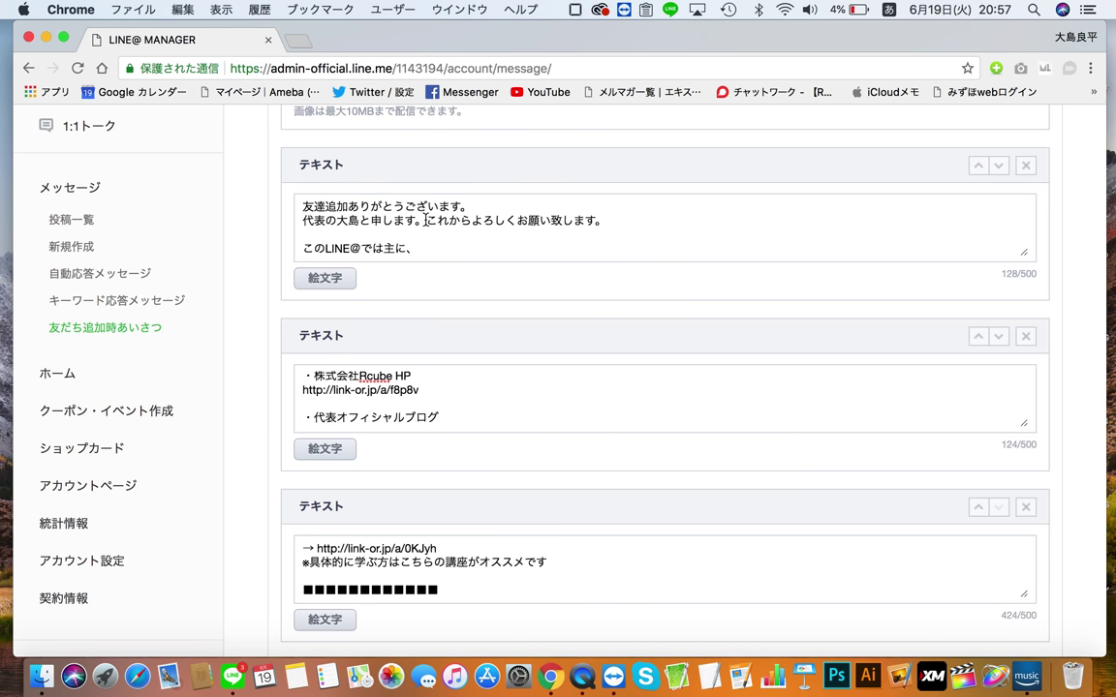
scroll(425, 220, "down", 3)
scroll(411, 220, "down", 2)
scroll(438, 309, "down", 3)
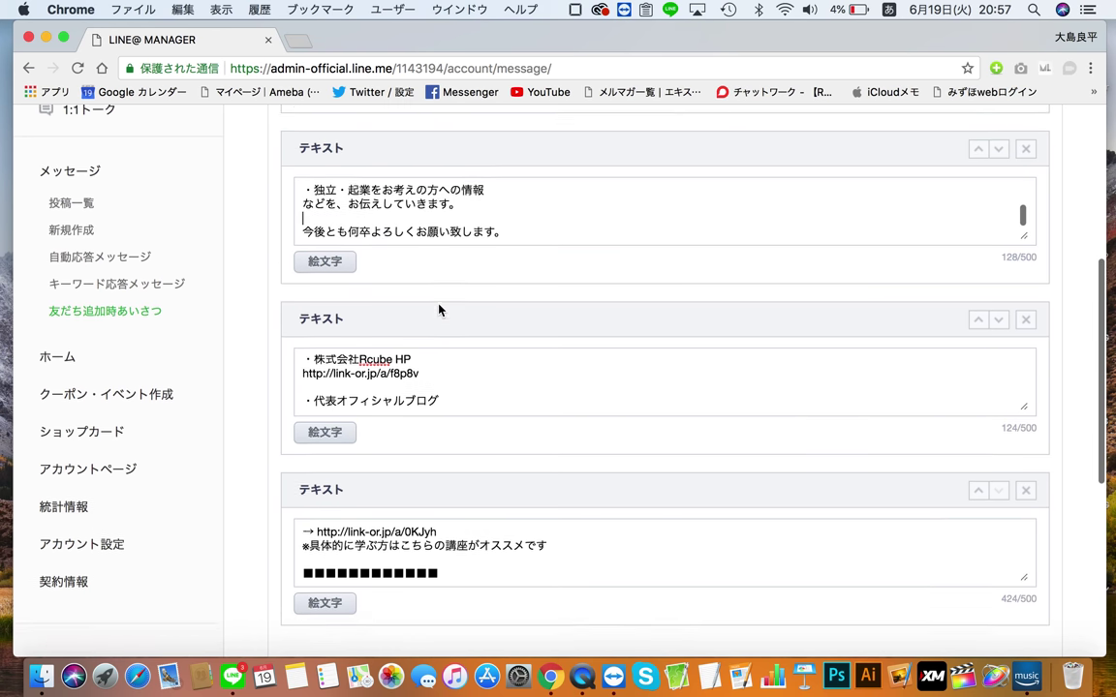
scroll(412, 310, "up", 2)
Highlight the end of the Rcube HP link in the second テキスト block and review the blog and profile links below it.
scroll(412, 309, "down", 4)
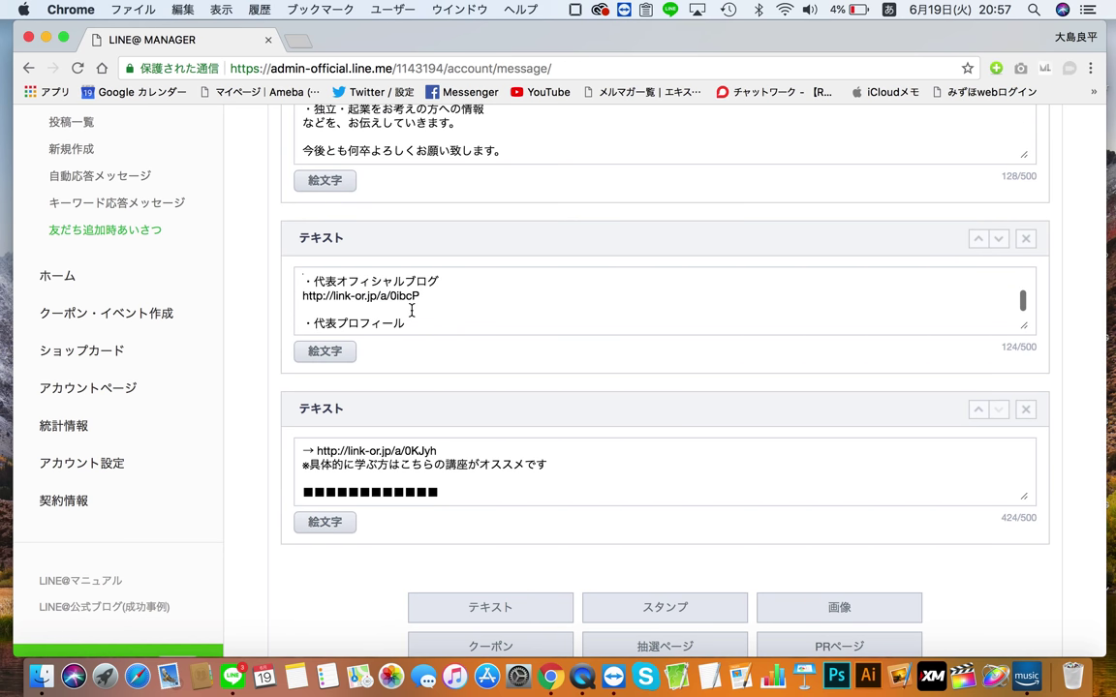
scroll(412, 309, "up", 3)
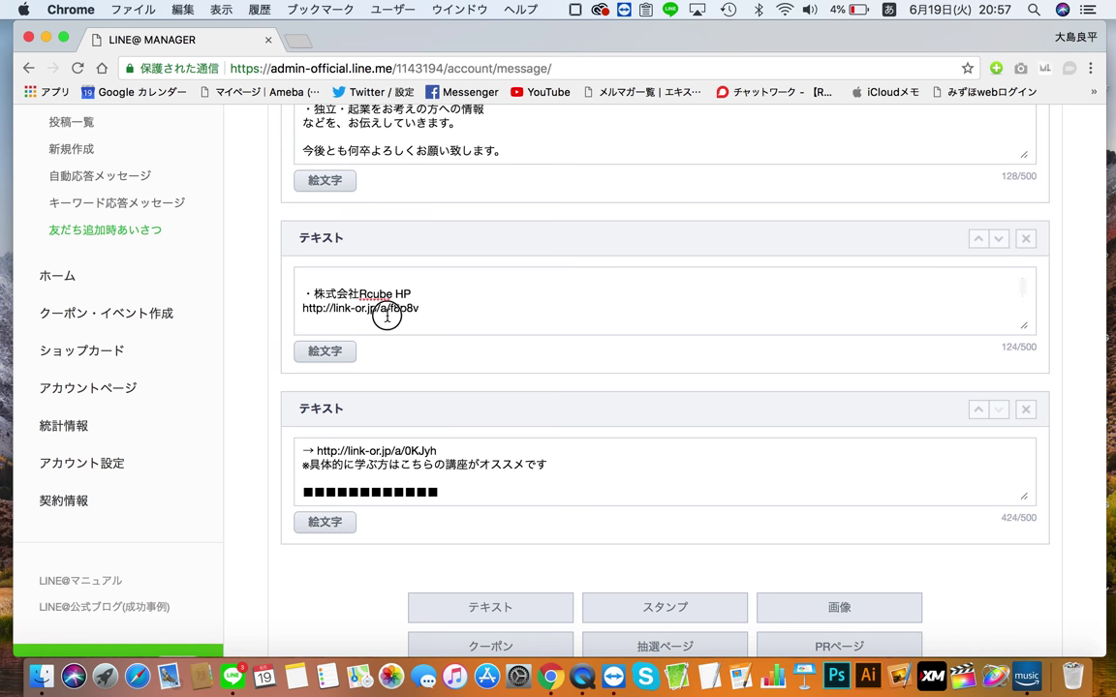
double_click(408, 310)
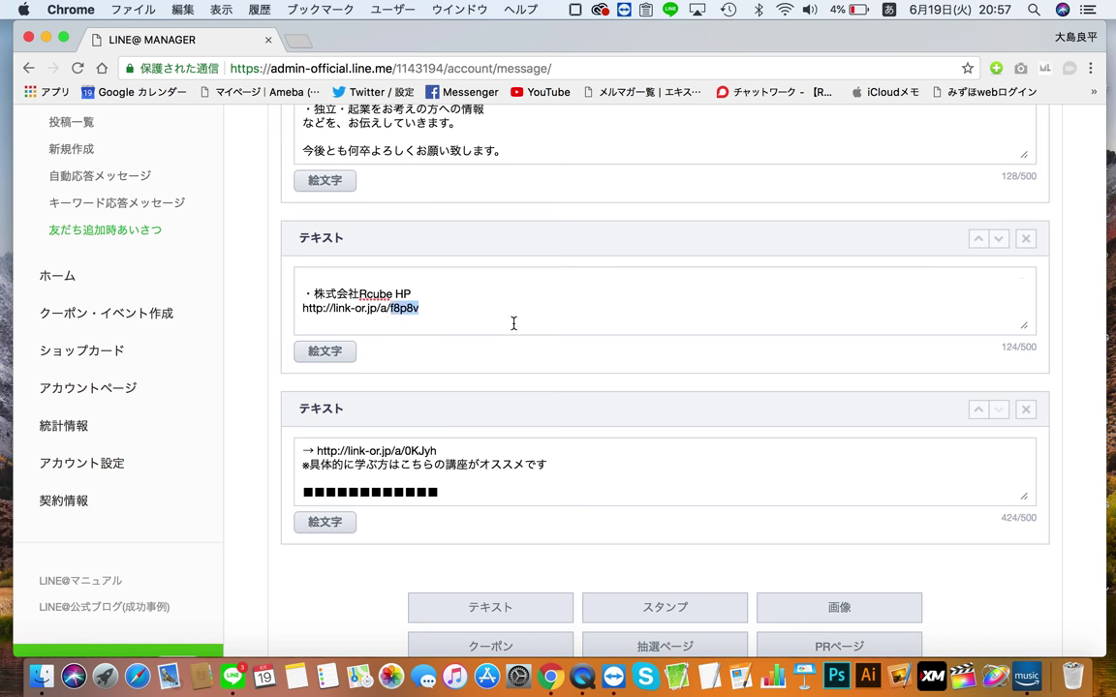
scroll(513, 322, "down", 3)
scroll(513, 322, "down", 2)
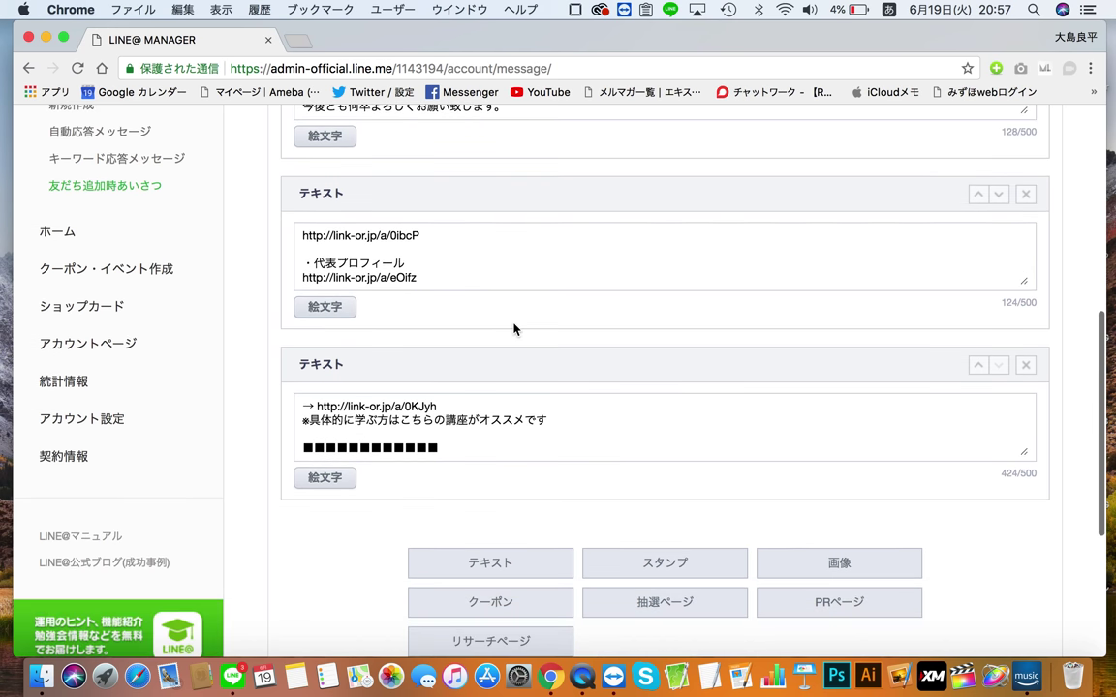
scroll(387, 248, "up", 2)
Read the 追伸 message in the last テキスト block, from the free seminar video offer through the three listed items.
scroll(385, 275, "down", 5)
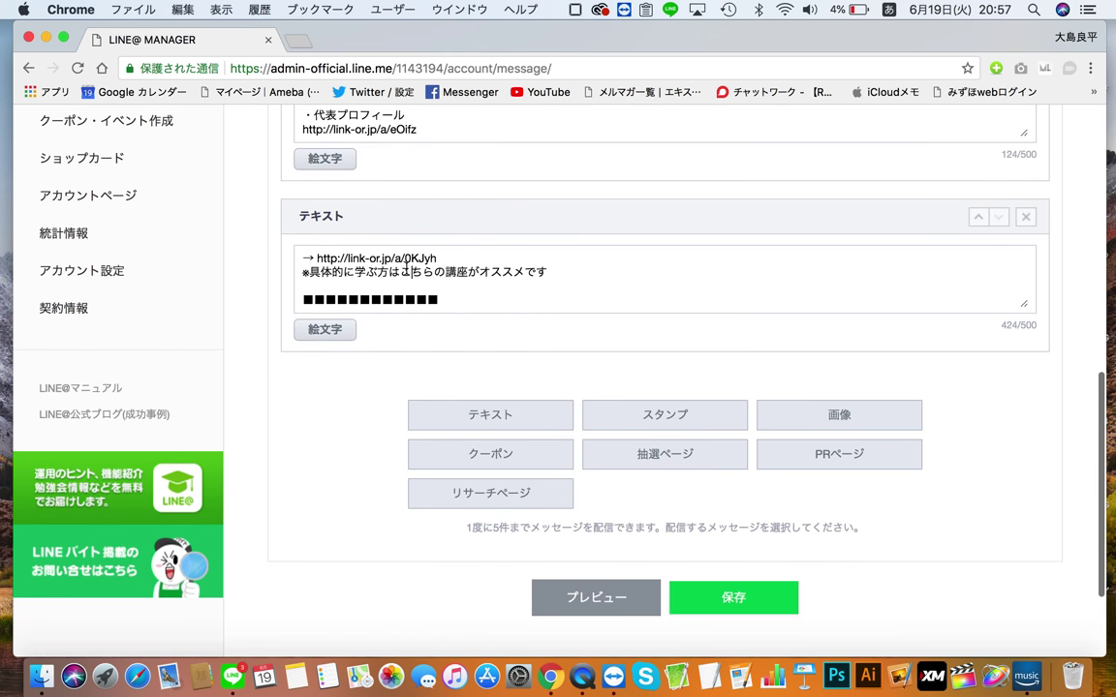
scroll(406, 272, "up", 10)
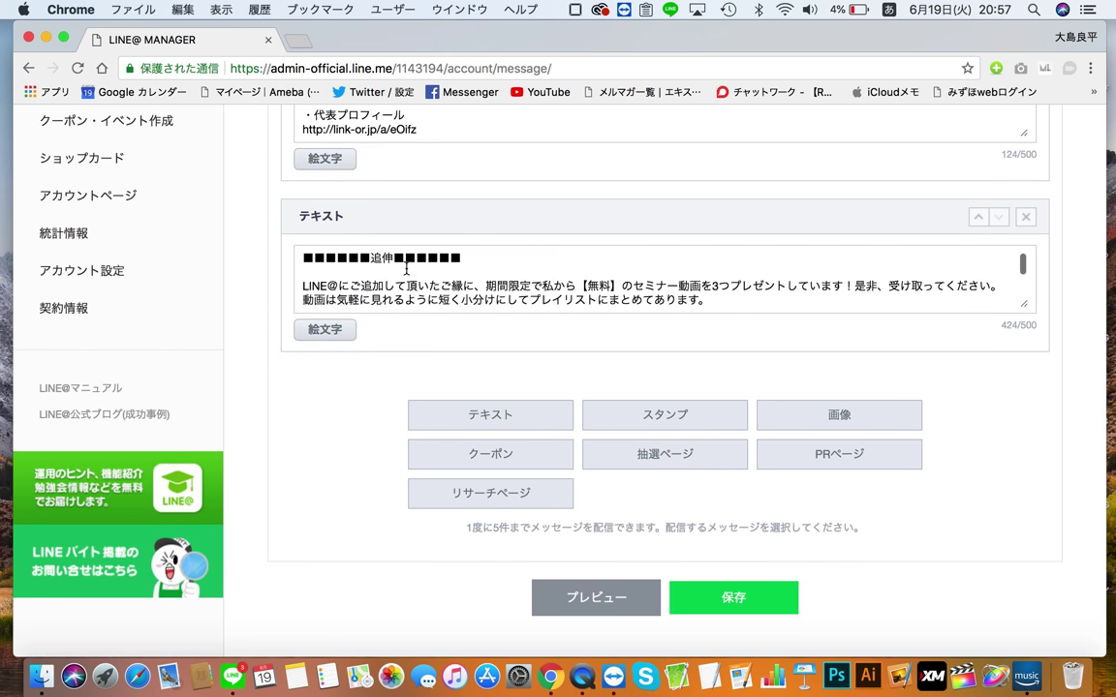
scroll(381, 270, "down", 2)
scroll(427, 271, "up", 3)
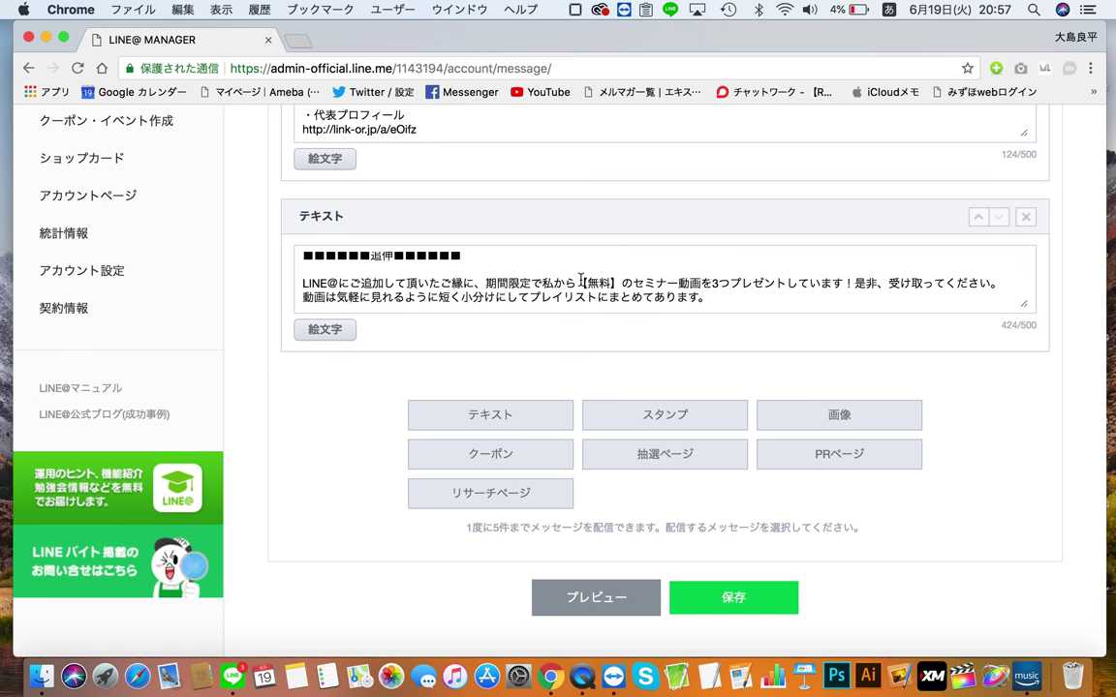
scroll(581, 280, "down", 2)
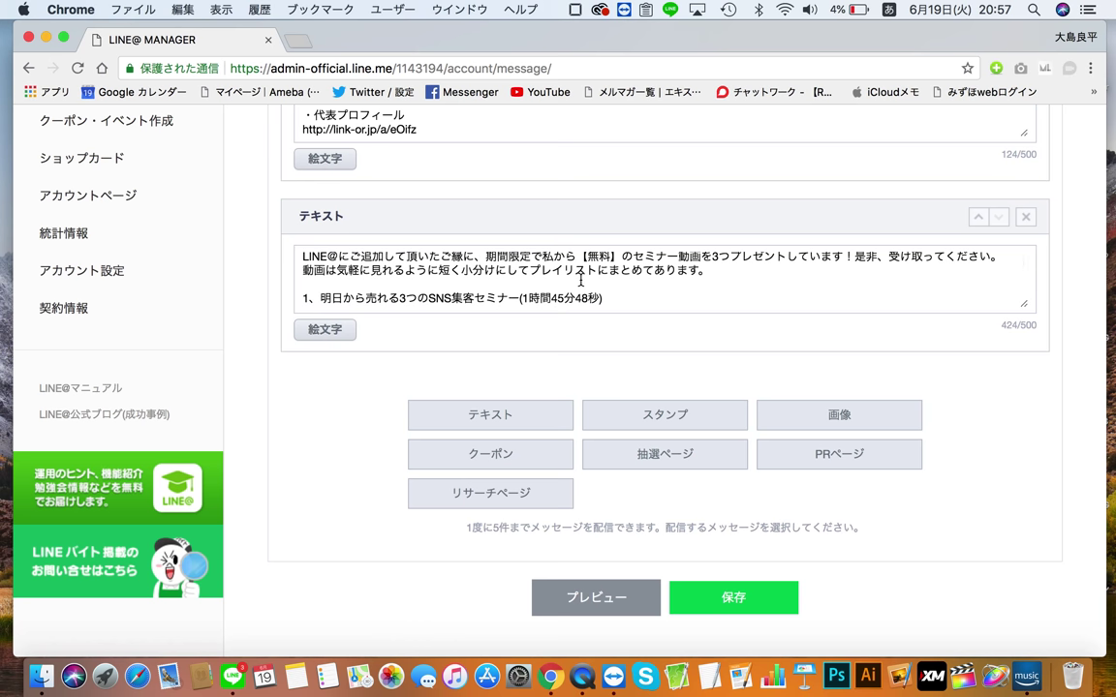
scroll(581, 279, "down", 3)
scroll(581, 280, "up", 3)
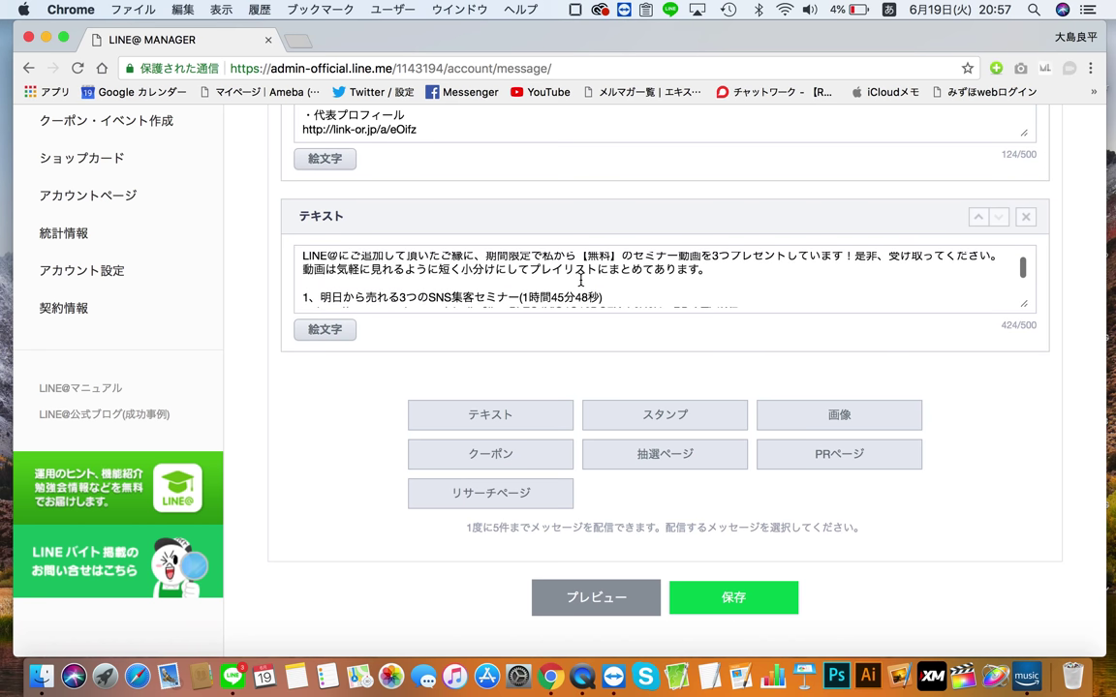
scroll(582, 280, "down", 4)
scroll(581, 280, "down", 5)
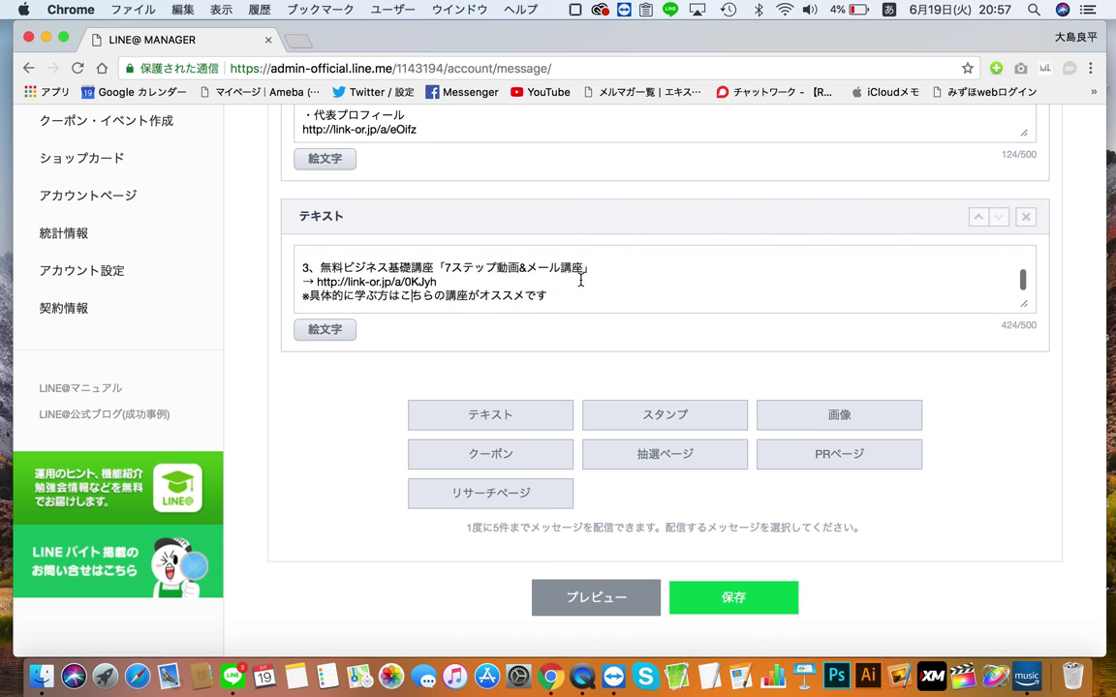
scroll(581, 280, "down", 2)
scroll(581, 283, "up", 5)
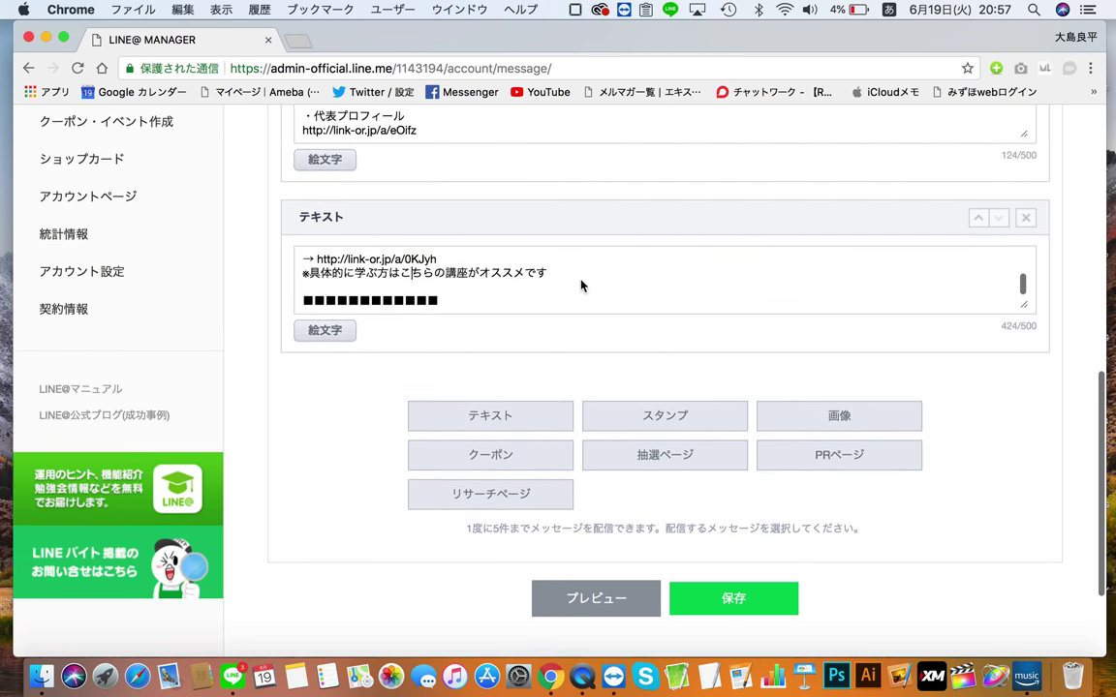
Highlight the word プロフィール in the second テキスト block's 代表プロフィール line.
scroll(542, 401, "up", 1)
left_click(412, 287)
double_click(398, 299)
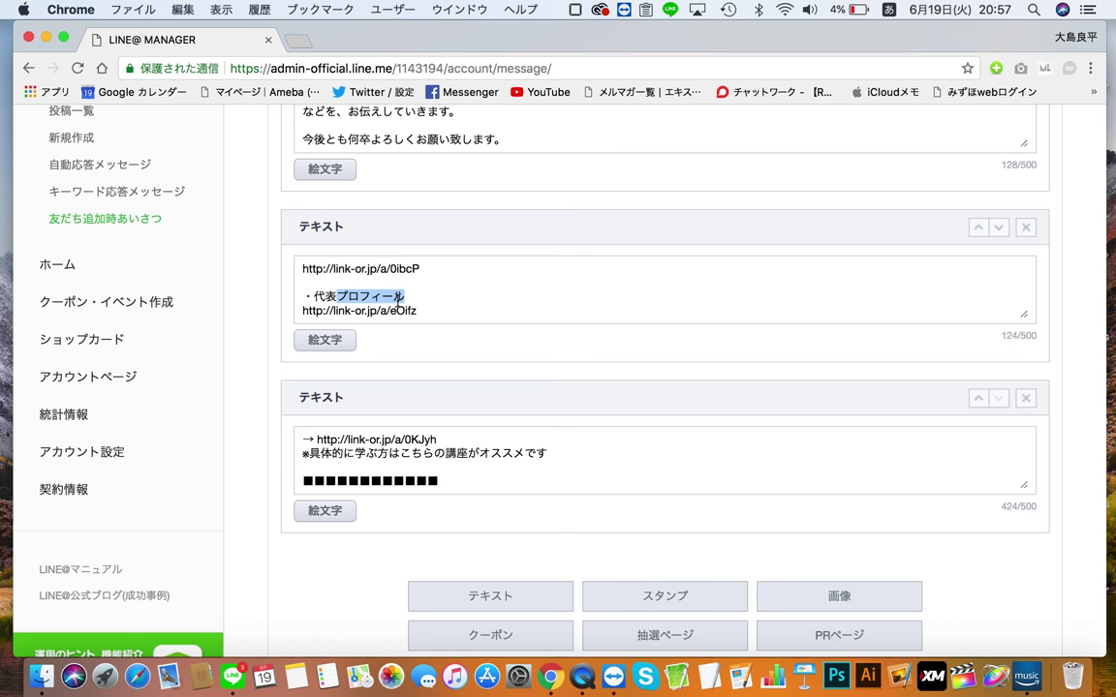
Highlight the first seminar's YouTube playlist link, then the second seminar's title and playlist link in the last テキスト block.
scroll(525, 443, "up", 5)
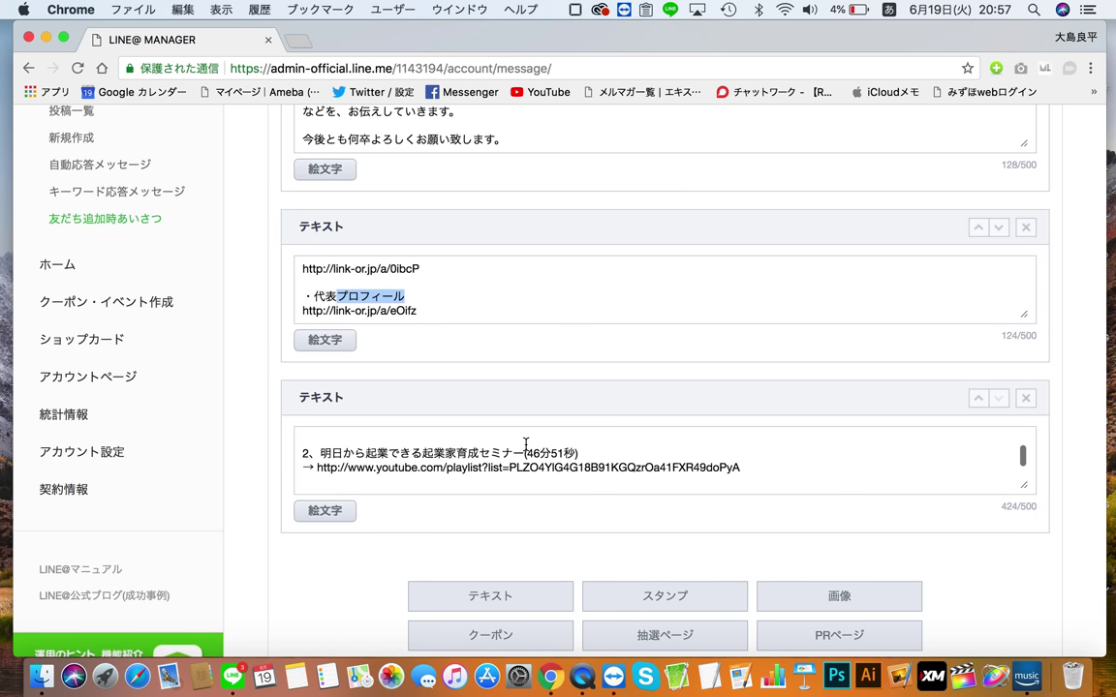
left_click(524, 444)
triple_click(524, 444)
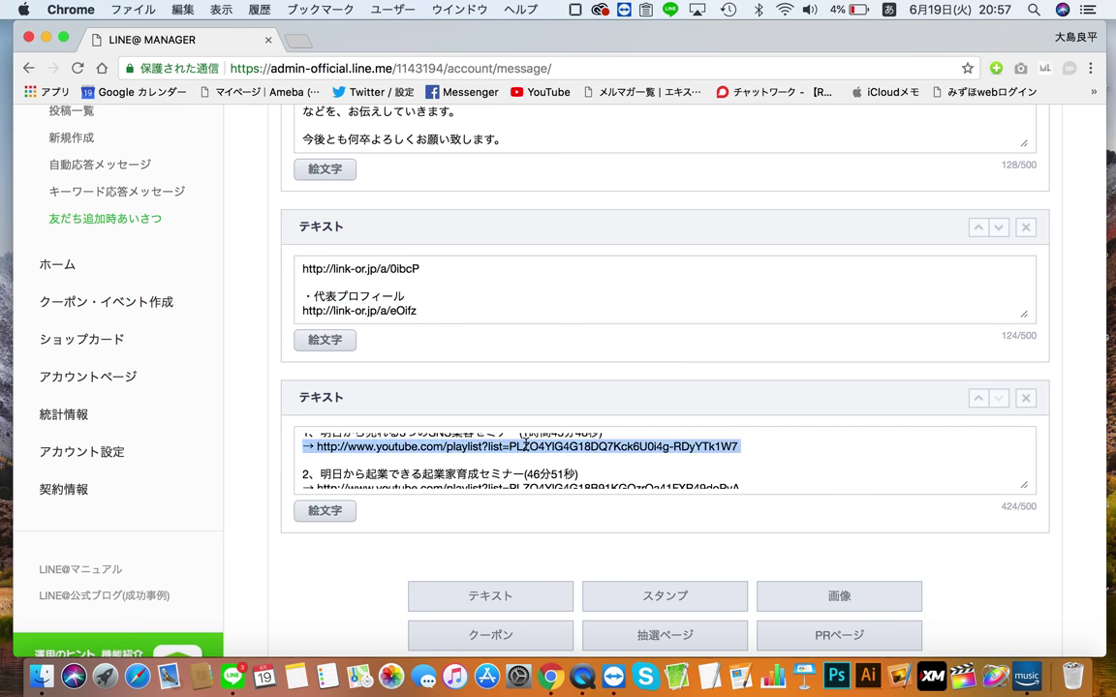
scroll(524, 445, "down", 1)
triple_click(524, 443)
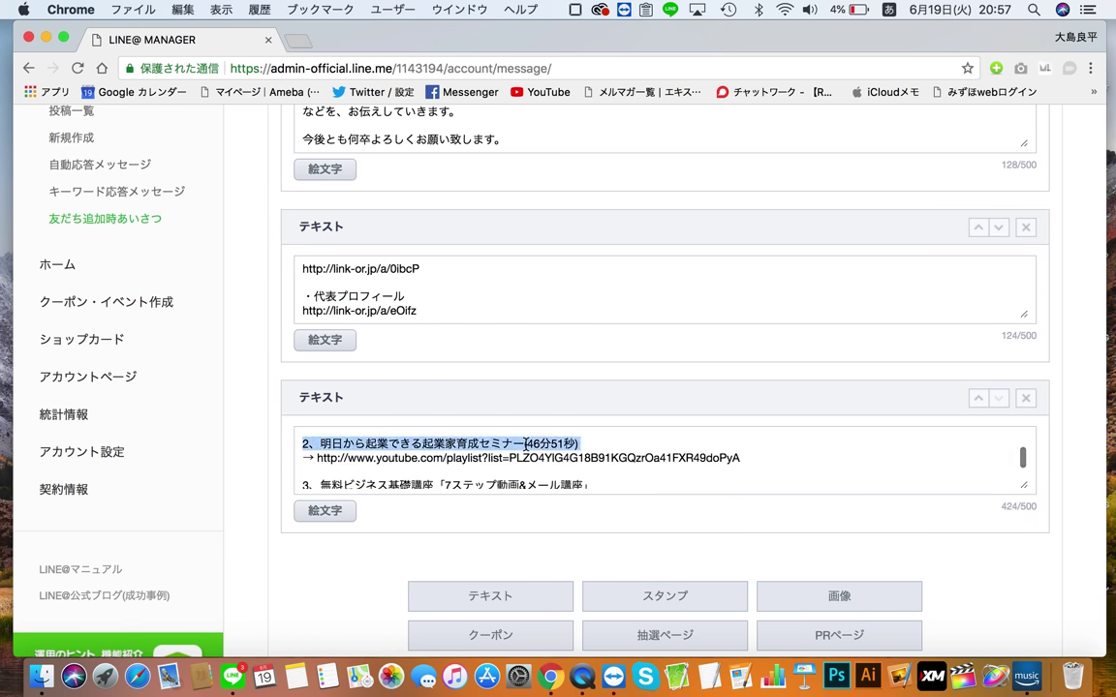
triple_click(488, 459)
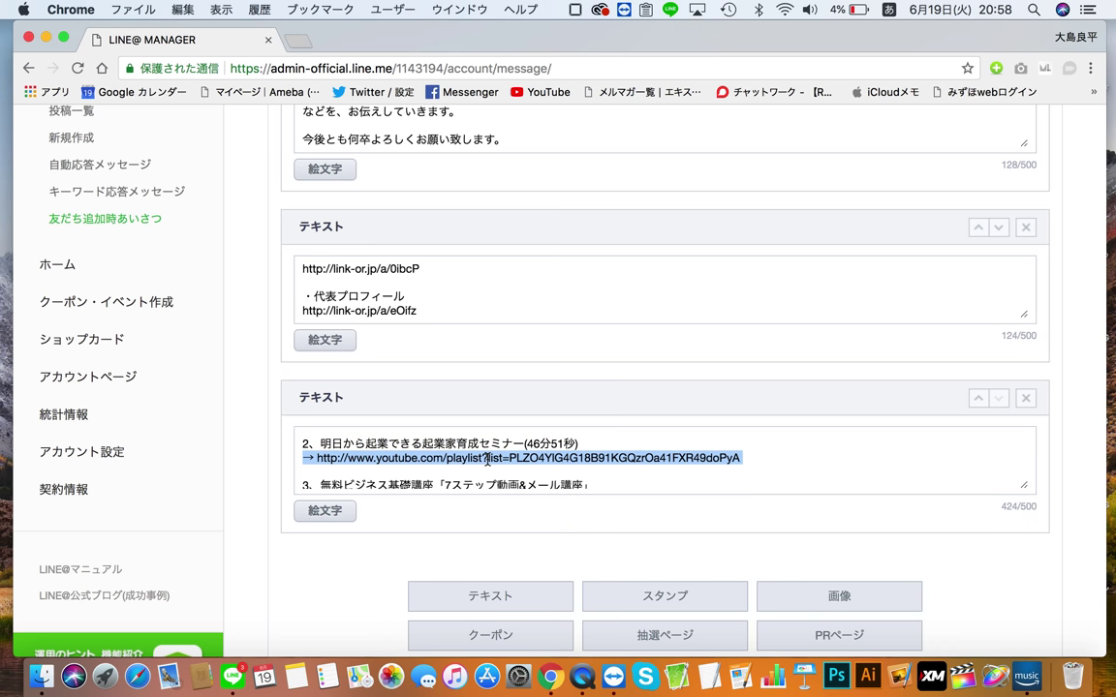
scroll(488, 459, "down", 2)
Review the whole 追伸 text in the last テキスト block again, from its heading line to the closing row of squares.
scroll(488, 461, "up", 10)
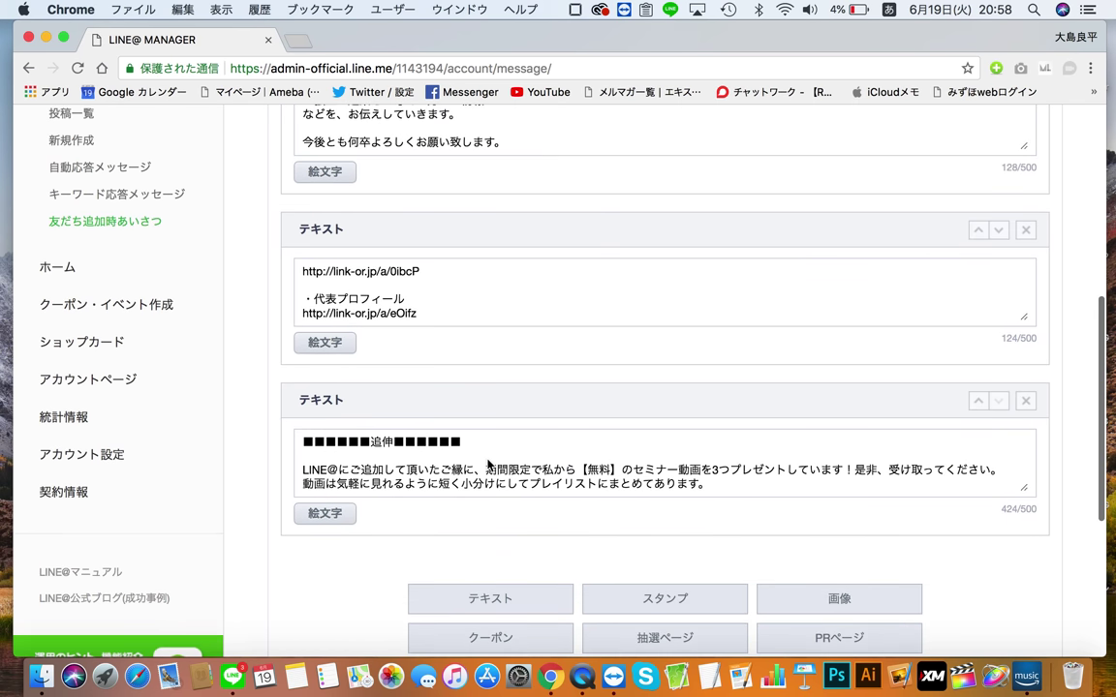
scroll(488, 463, "down", 10)
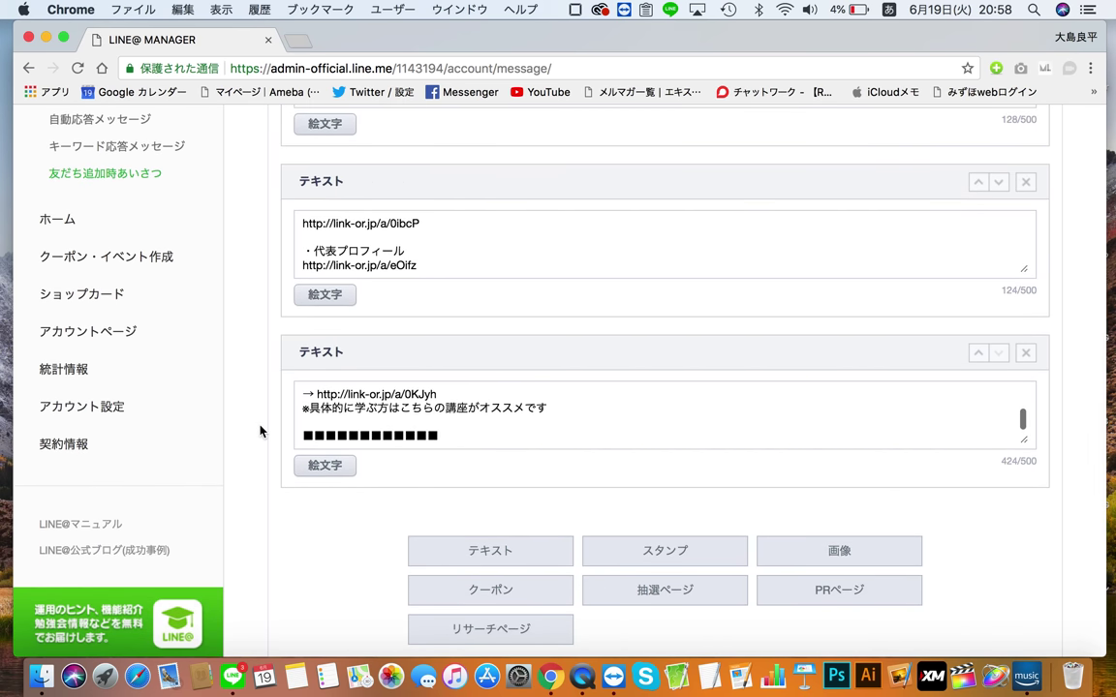
scroll(373, 424, "up", 5)
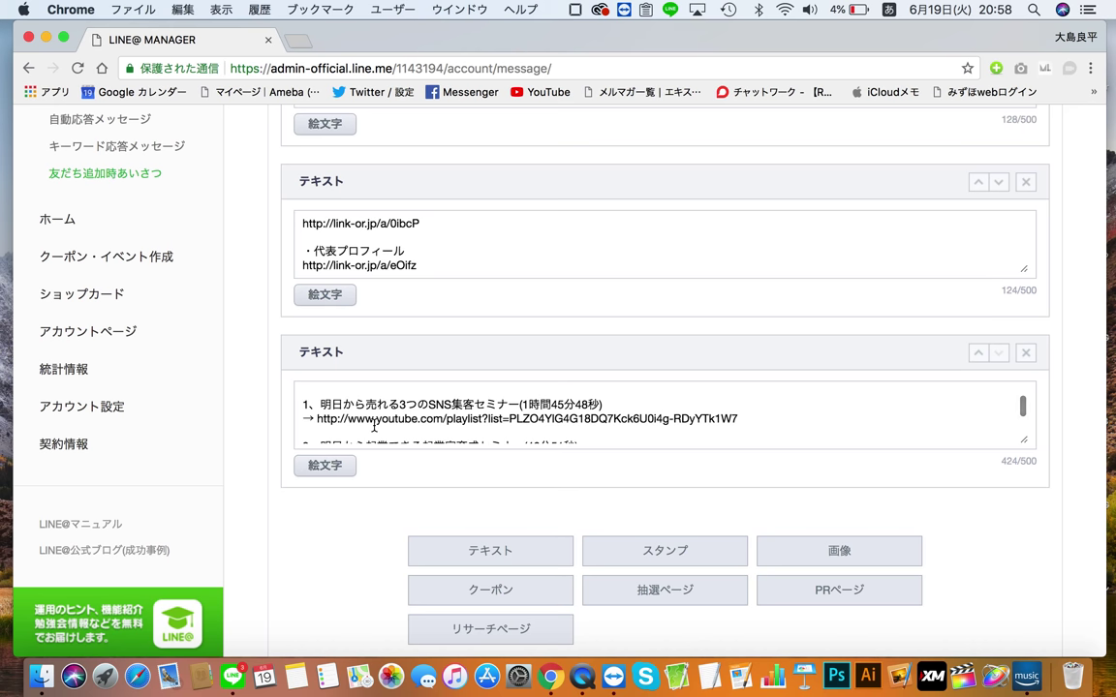
scroll(374, 426, "up", 1)
scroll(374, 426, "up", 2)
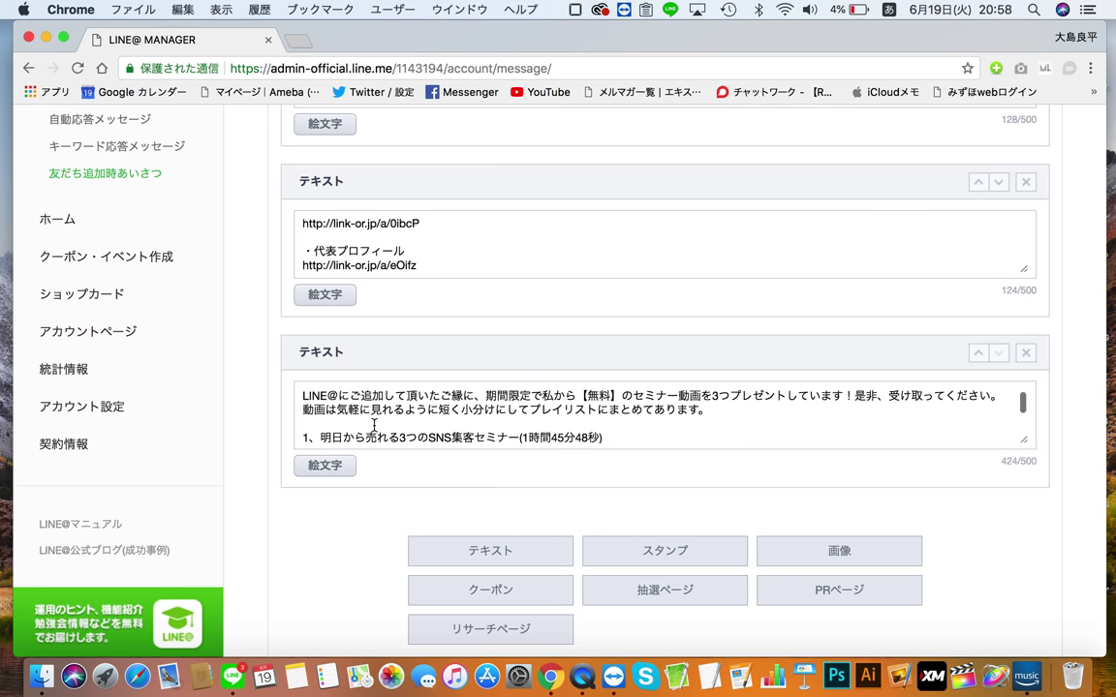
scroll(358, 418, "down", 10)
scroll(356, 414, "up", 10)
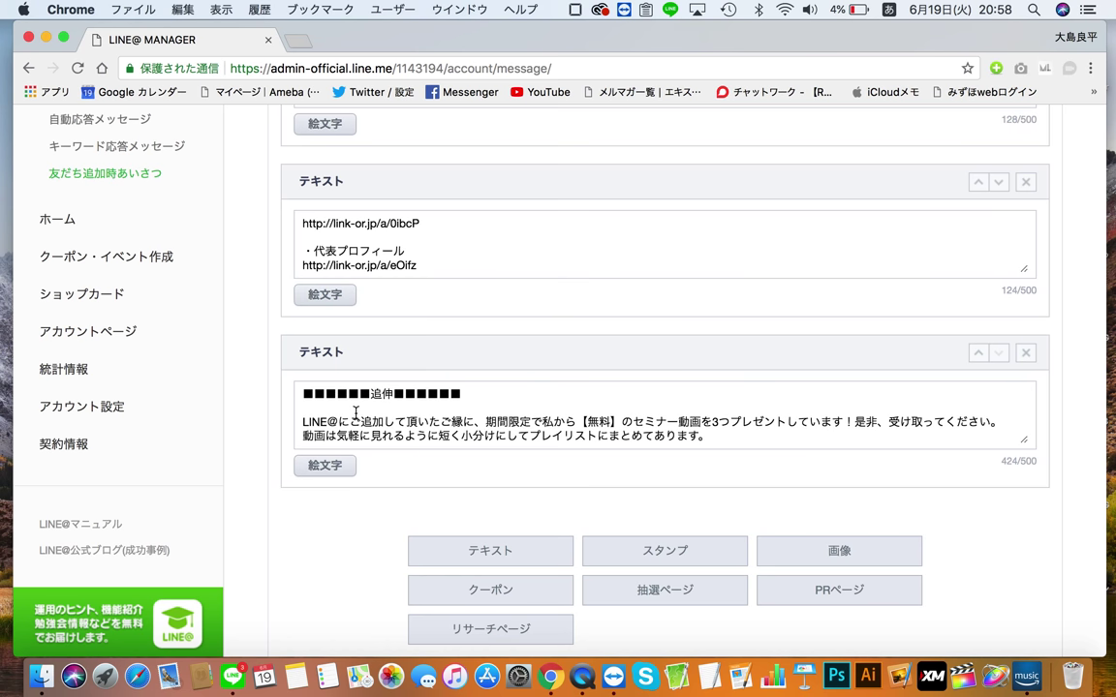
scroll(357, 413, "down", 3)
scroll(356, 414, "down", 3)
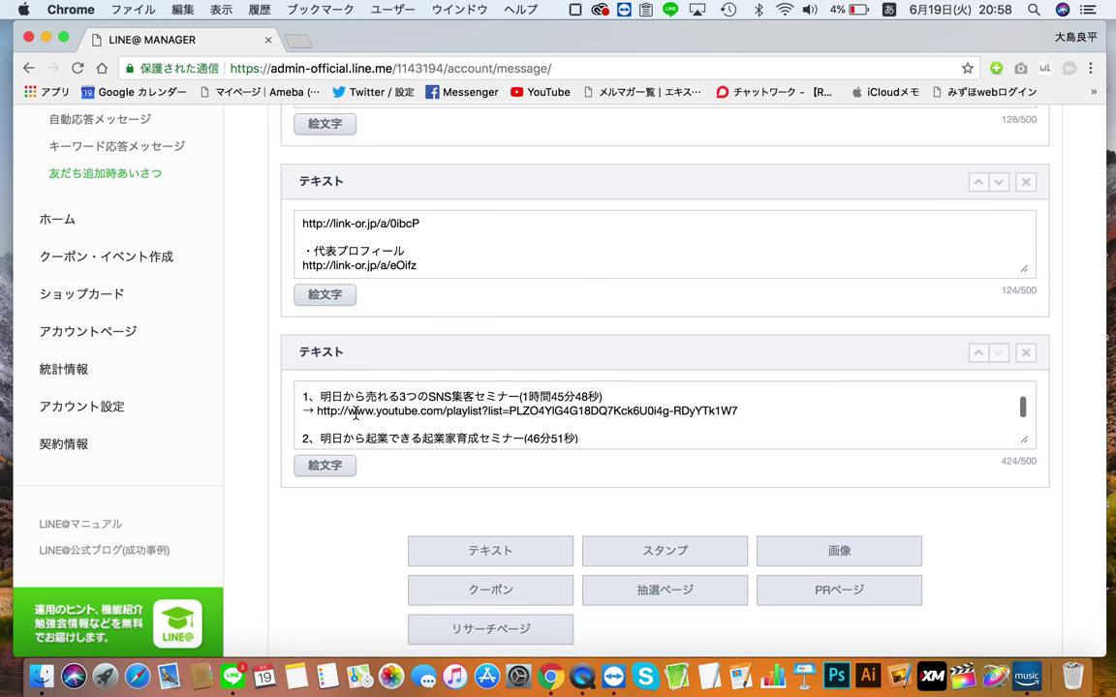
scroll(357, 414, "down", 5)
scroll(356, 413, "down", 3)
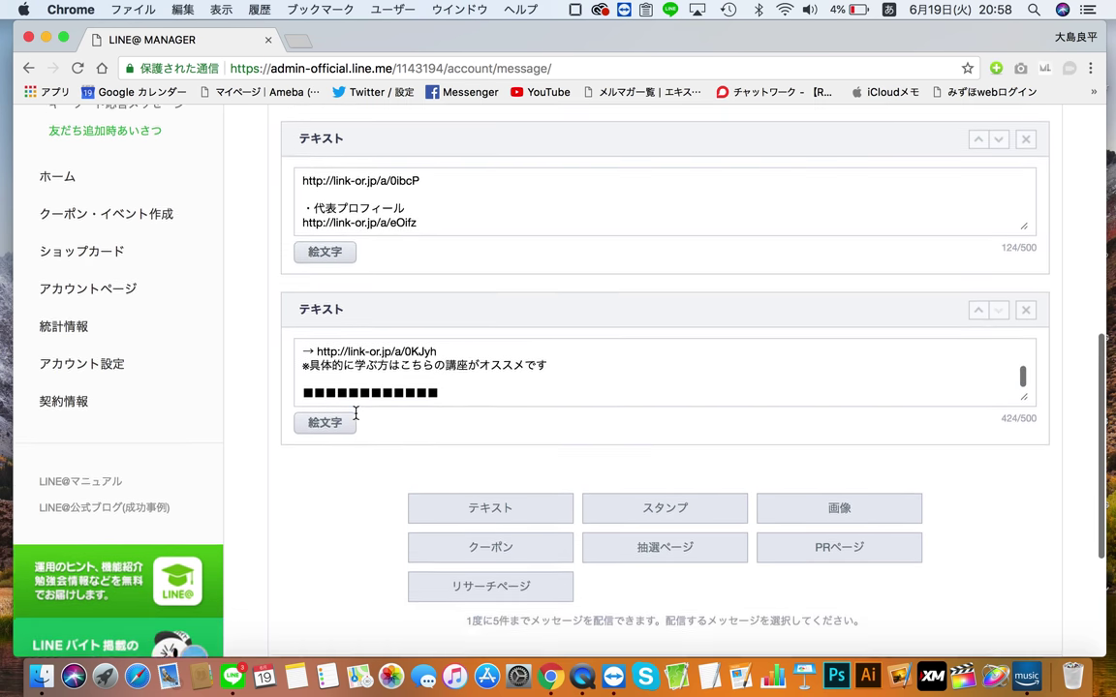
Return to the start of the 友だち追加時あいさつ page and look over its 画像 block and the メッセージ section's entries.
scroll(421, 373, "up", 10)
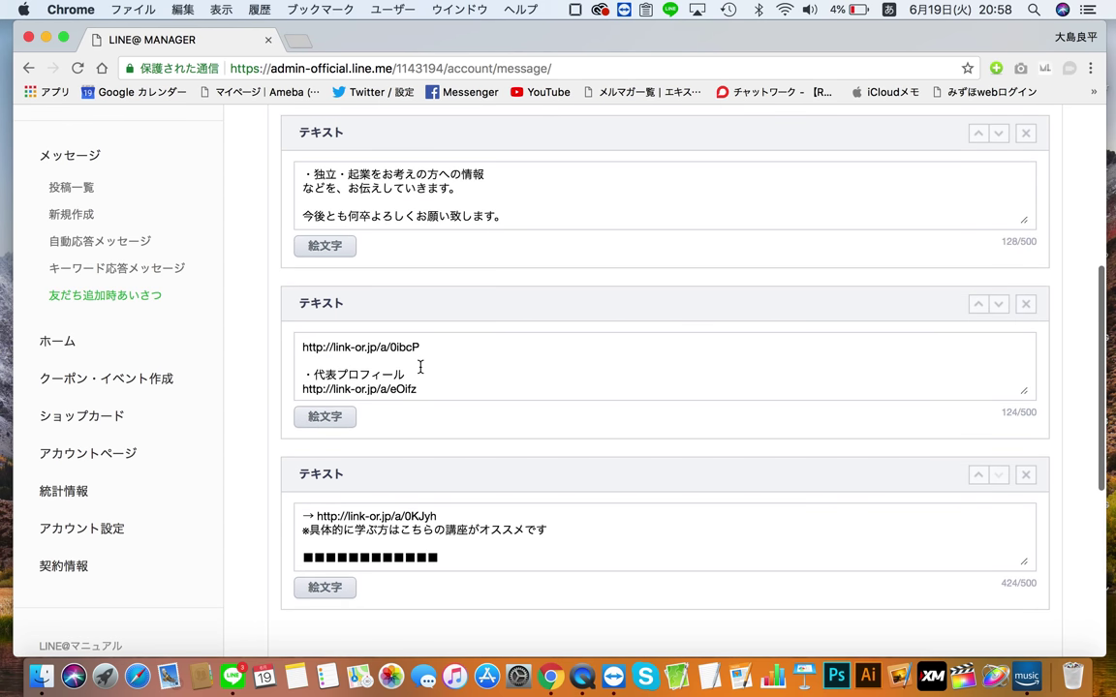
scroll(420, 372, "up", 5)
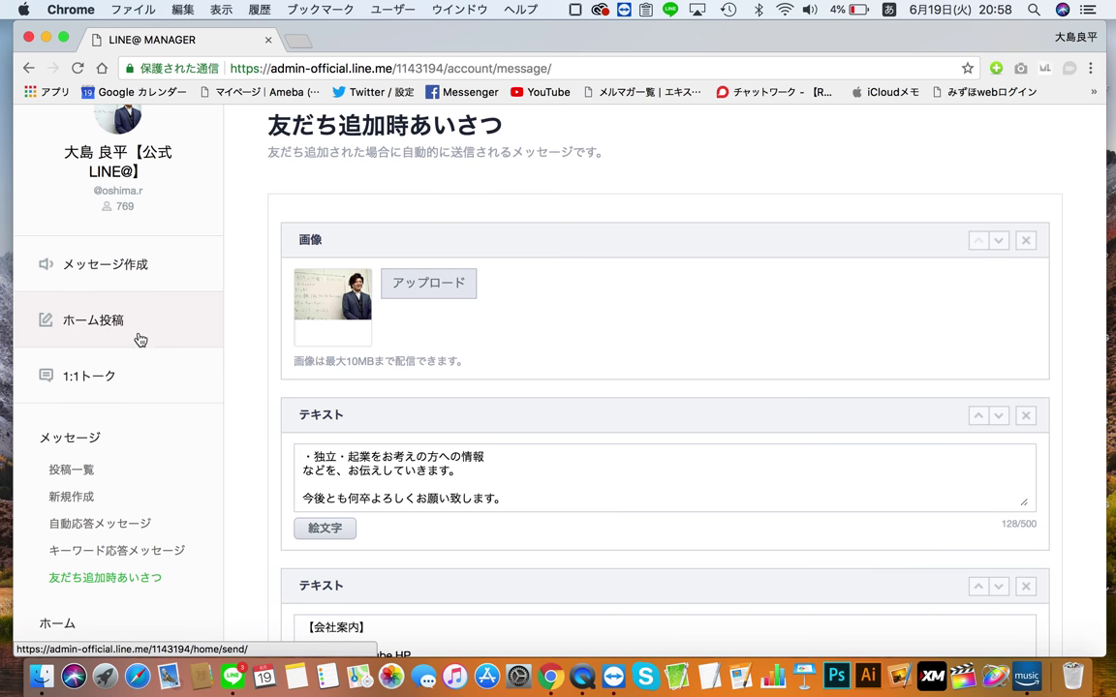
scroll(123, 348, "down", 3)
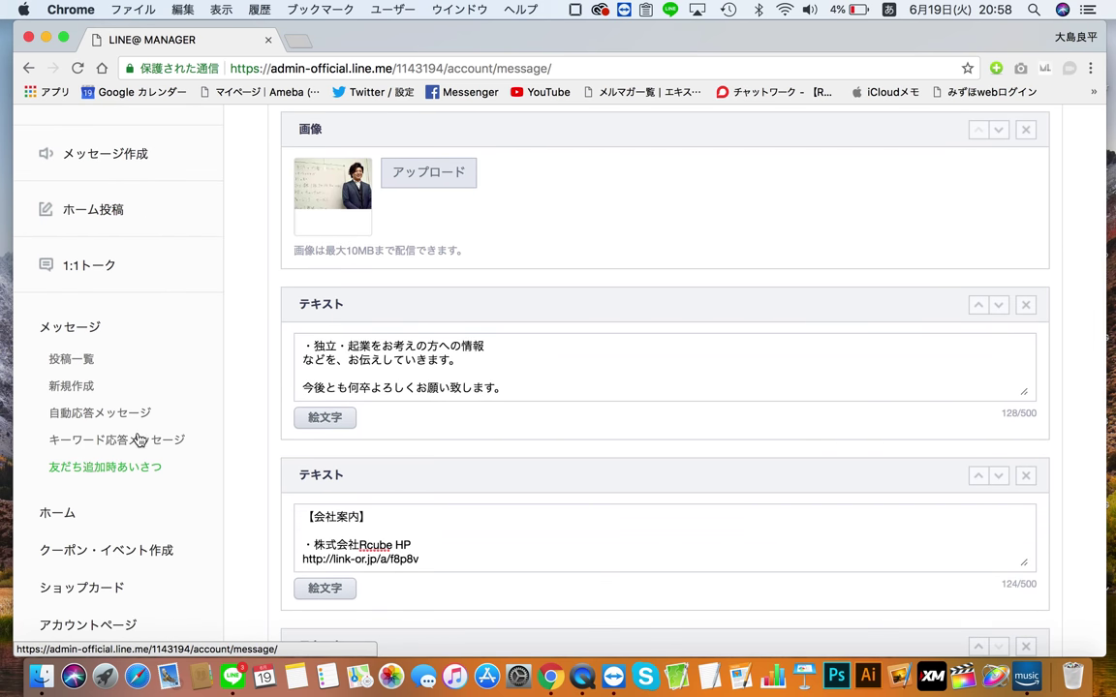
Look over the 友だち追加時あいさつ page from its テキスト blocks down to the message type choices, and return to the page heading.
scroll(552, 411, "down", 5)
scroll(551, 413, "down", 5)
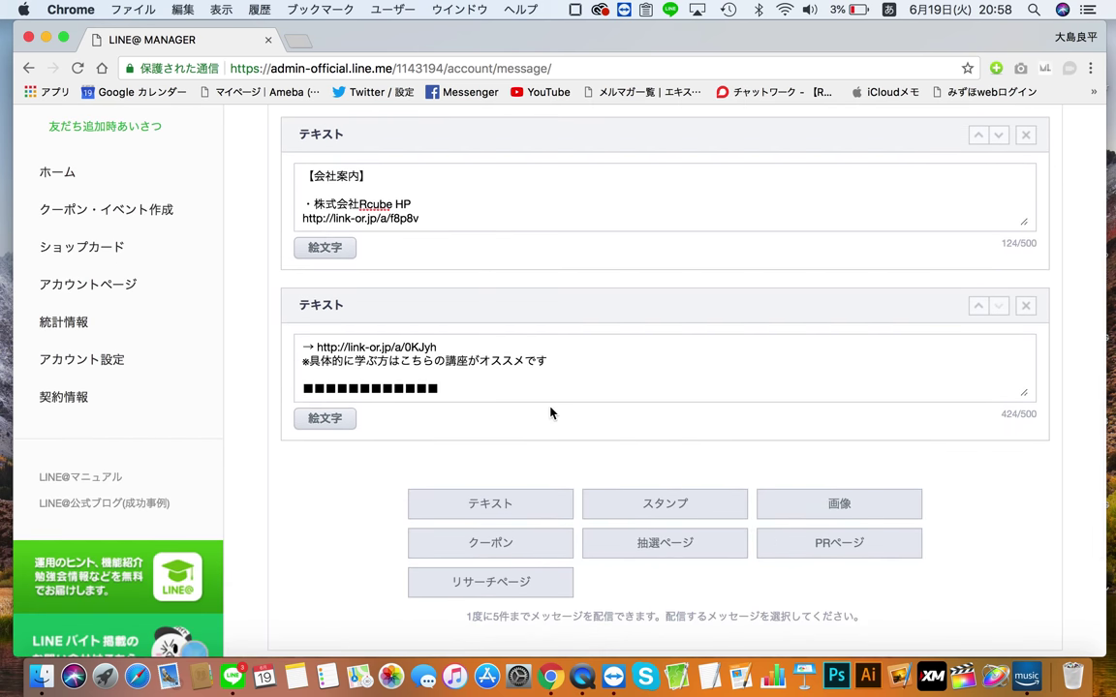
scroll(550, 412, "down", 3)
scroll(550, 413, "up", 7)
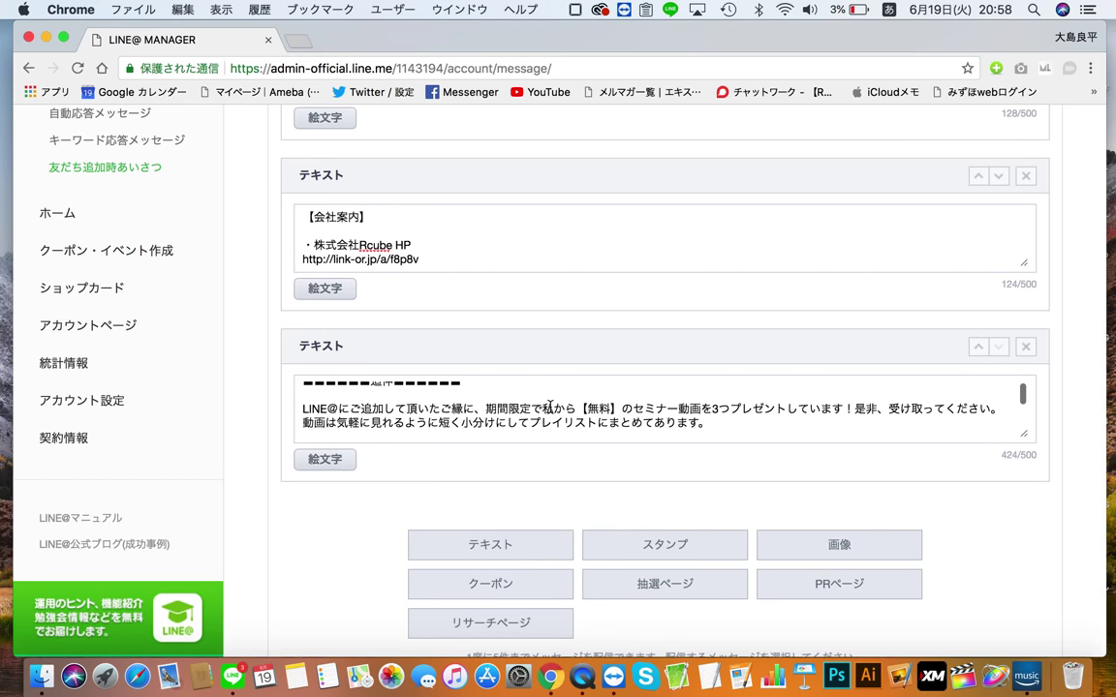
scroll(158, 340, "up", 10)
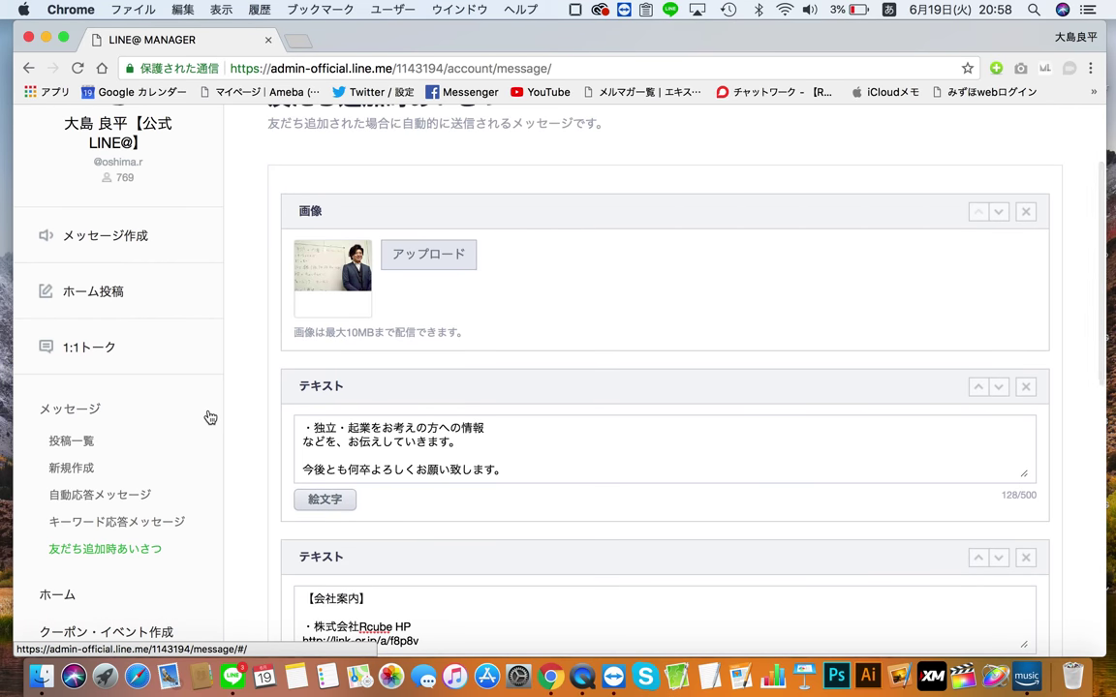
scroll(209, 418, "up", 4)
scroll(209, 418, "down", 8)
scroll(209, 417, "down", 10)
scroll(209, 418, "up", 15)
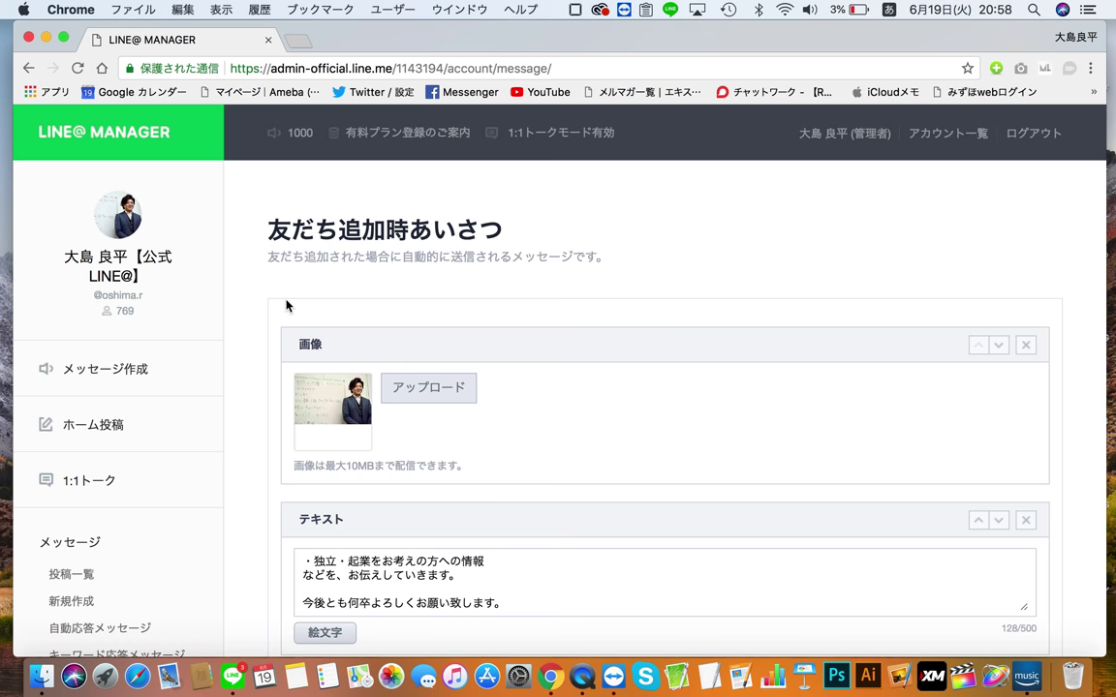
Examine the menu entries from メッセージ to 契約情報 and the greeting's three テキスト blocks, ending back at the 画像 block.
scroll(287, 310, "down", 5)
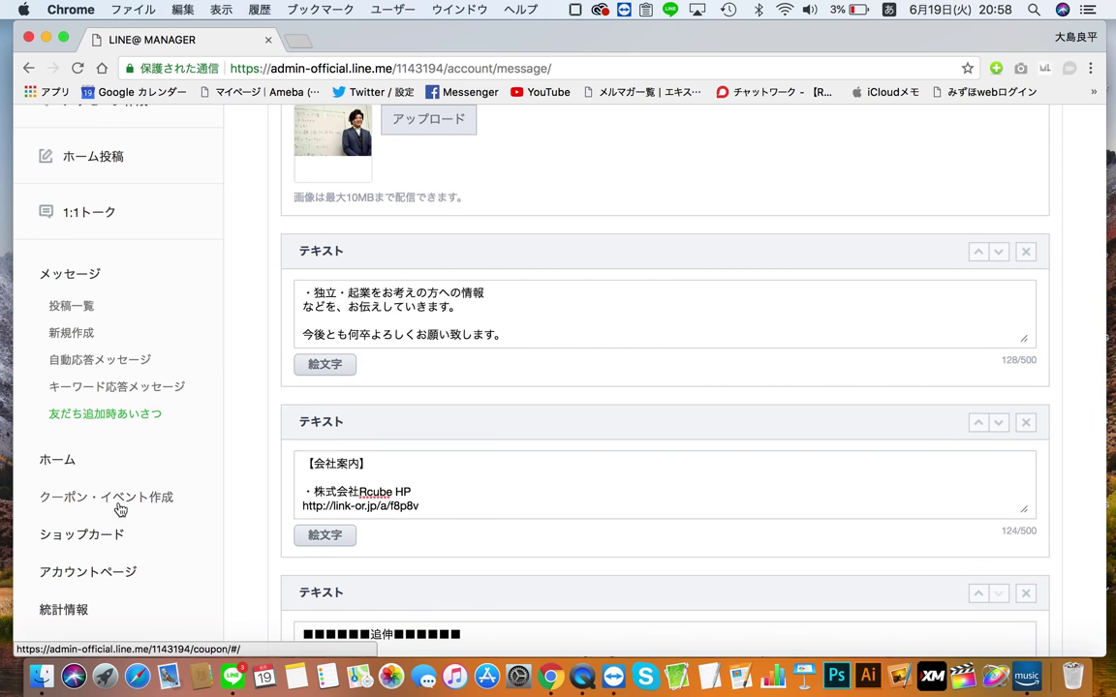
scroll(219, 528, "up", 5)
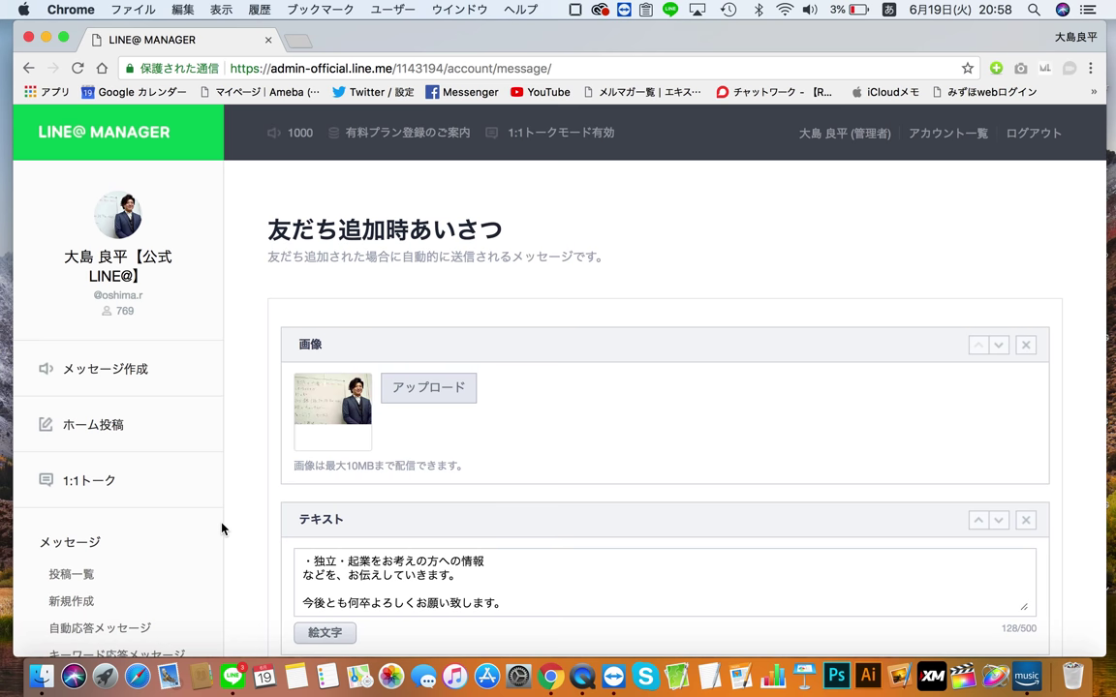
scroll(221, 527, "down", 5)
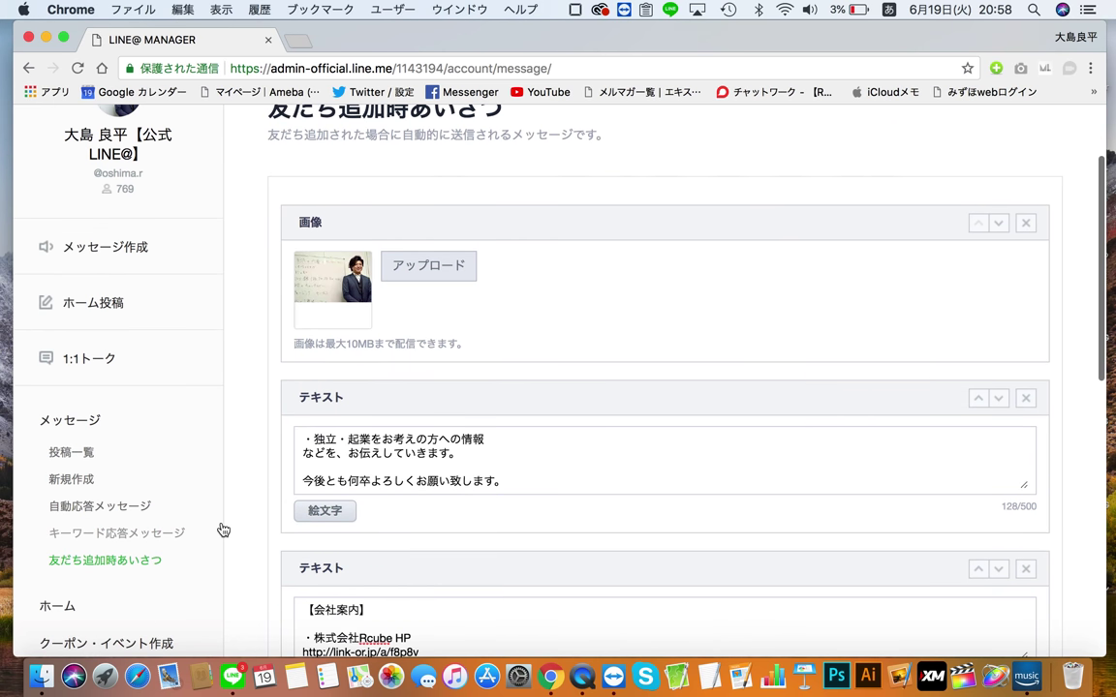
scroll(222, 528, "up", 3)
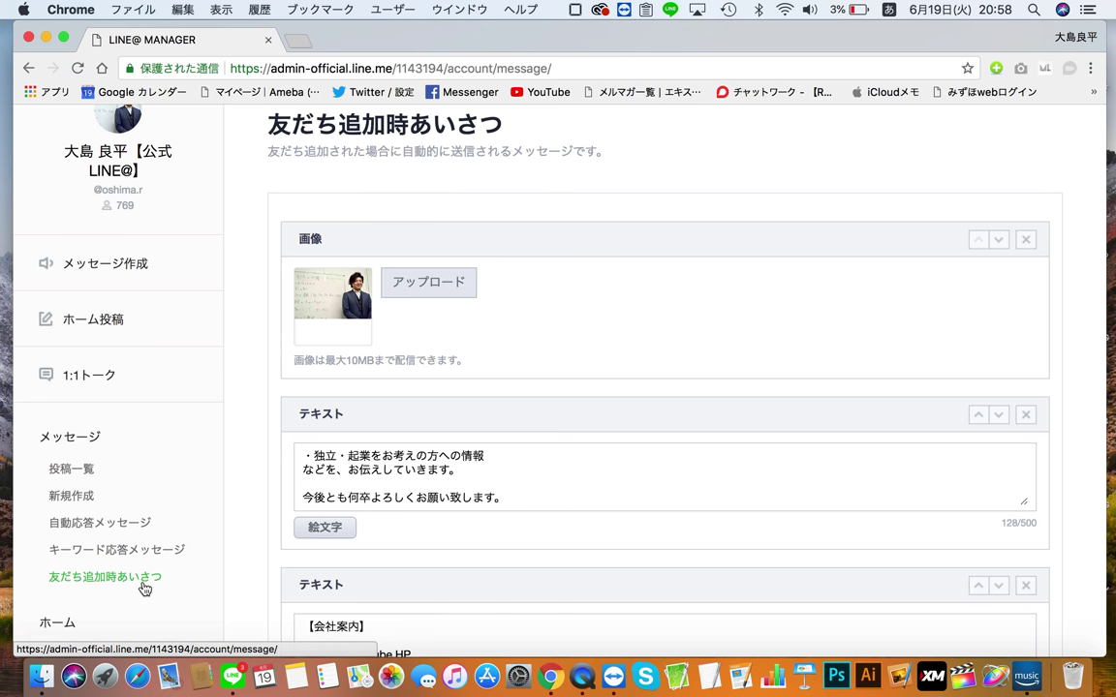
scroll(222, 559, "down", 4)
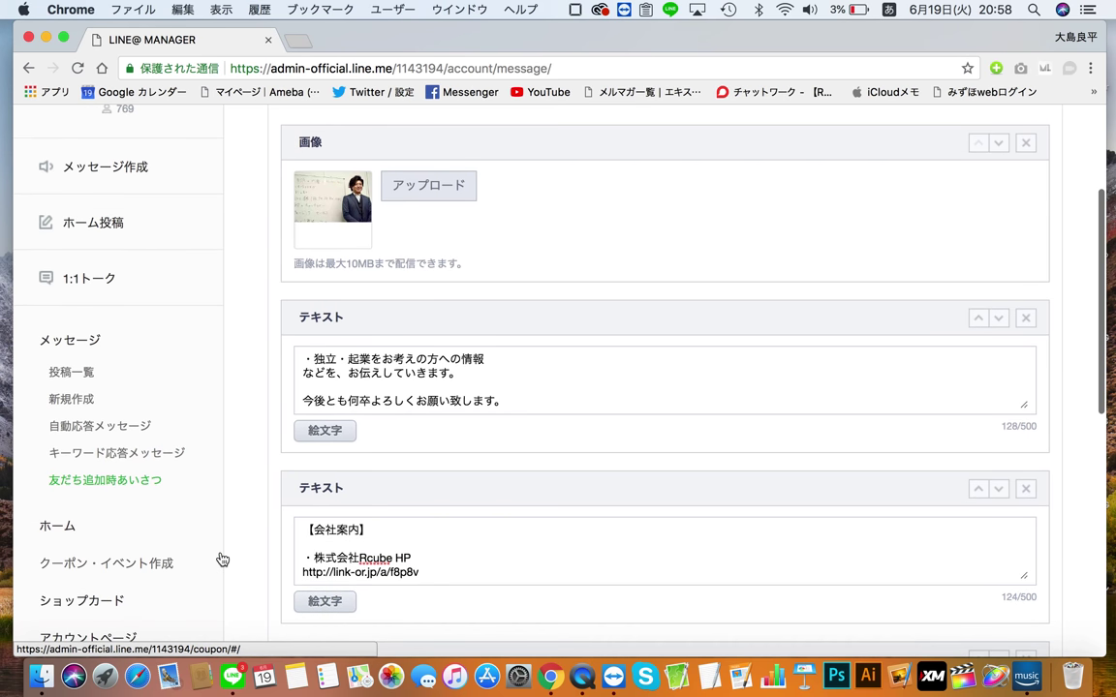
scroll(222, 560, "down", 1)
scroll(221, 559, "down", 3)
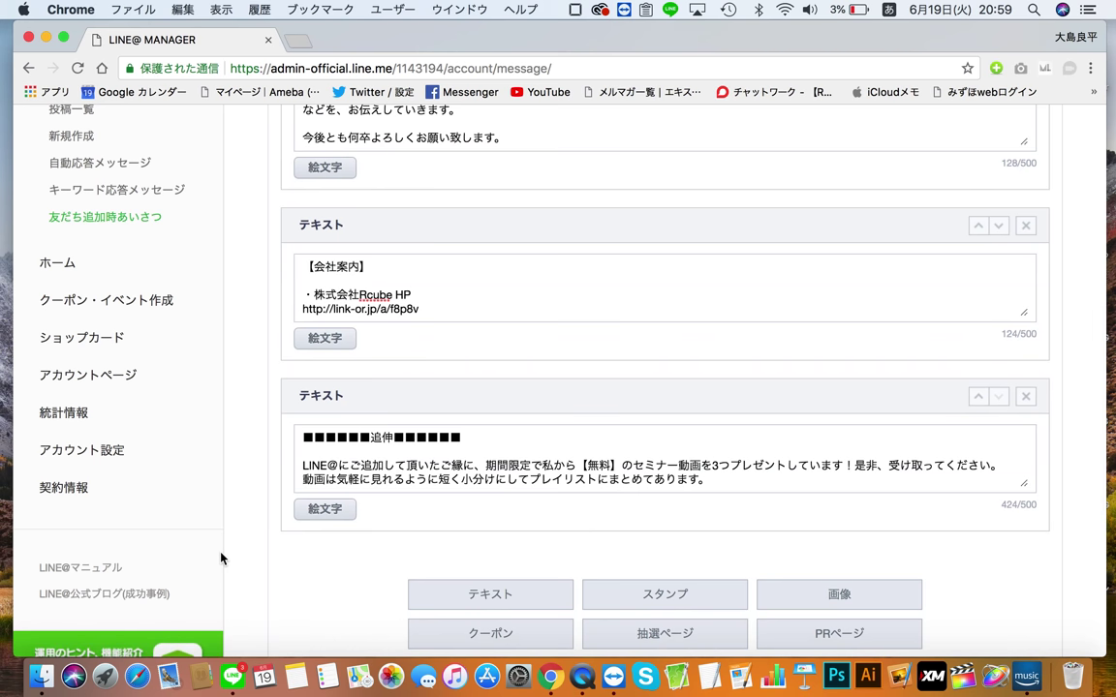
scroll(222, 559, "up", 5)
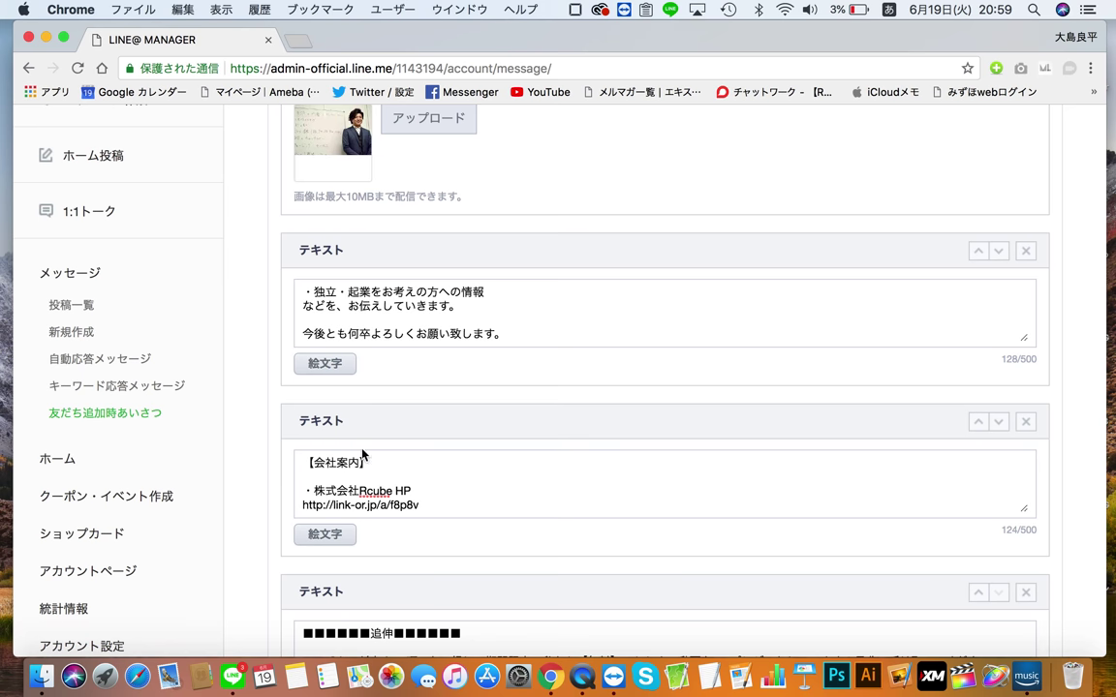
scroll(392, 513, "down", 3)
scroll(373, 179, "up", 10)
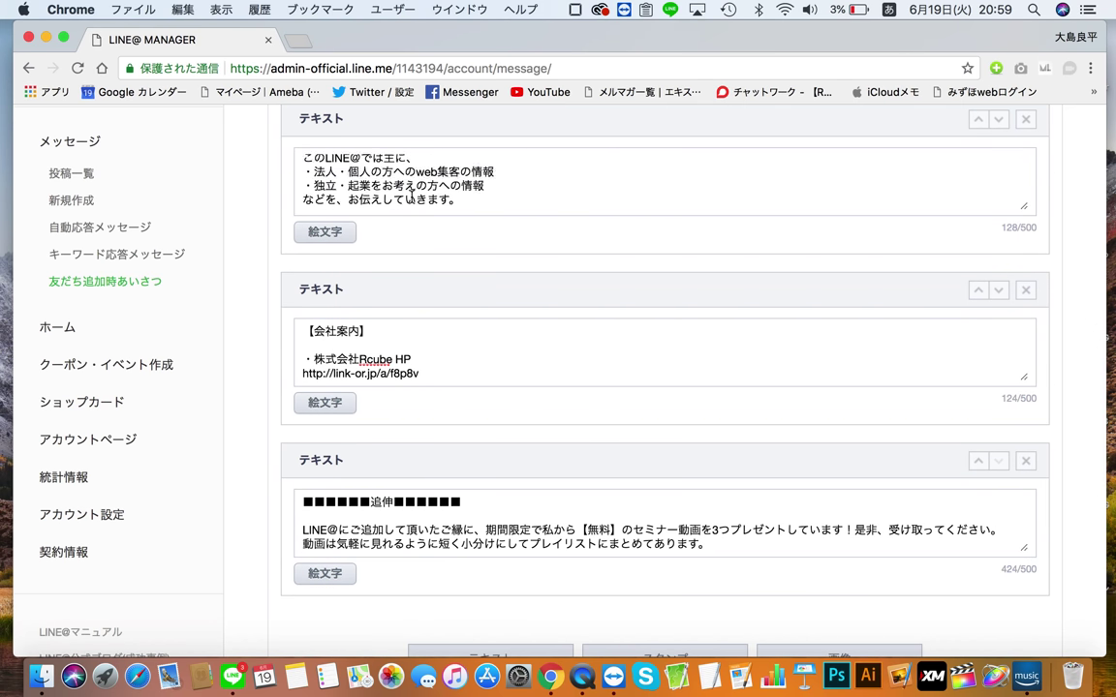
scroll(230, 219, "up", 4)
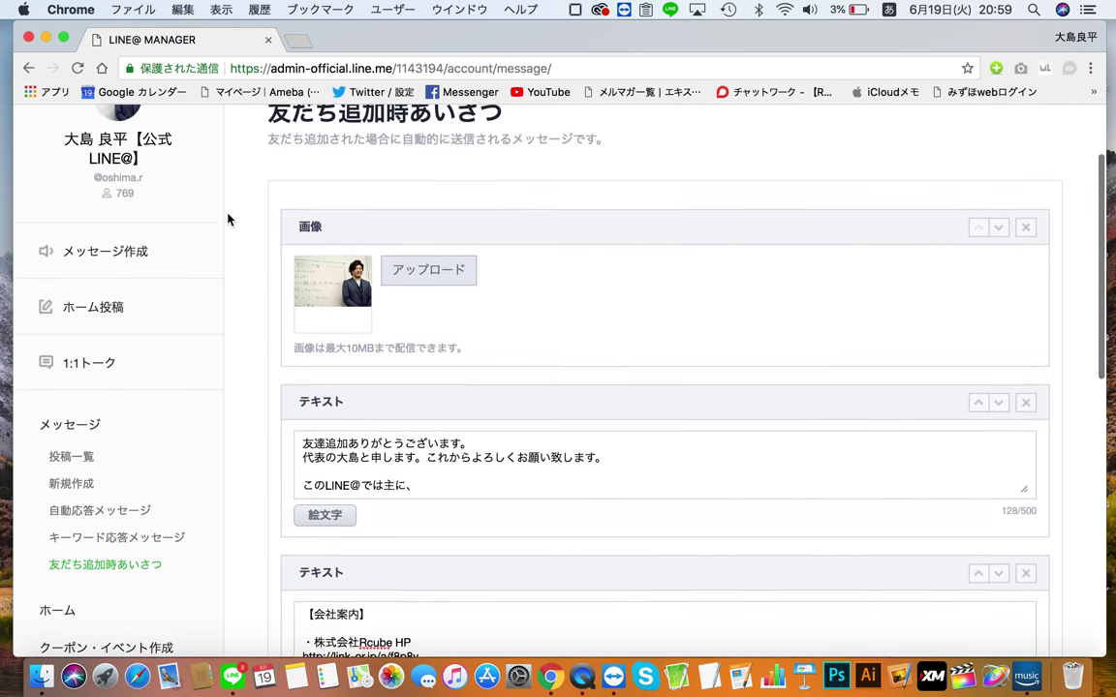